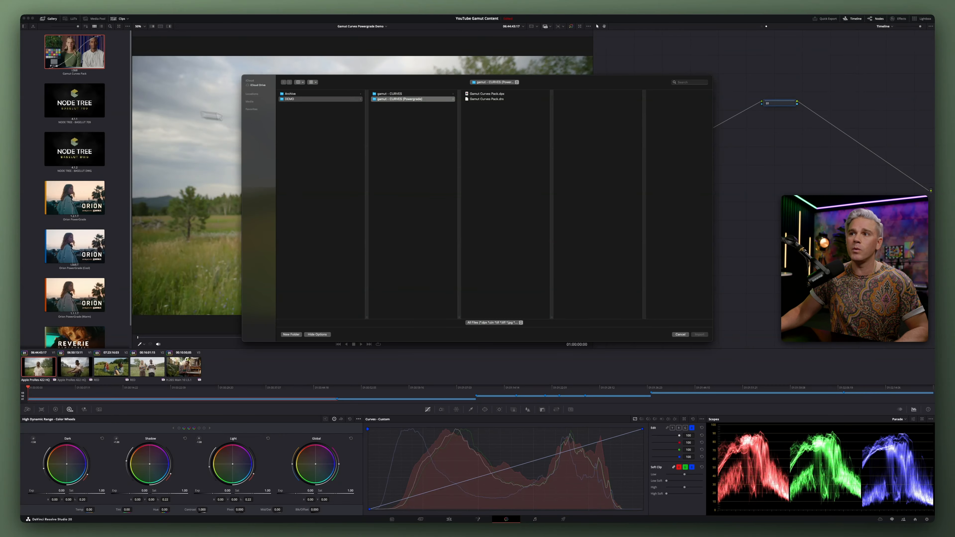
Import Gamut Curves Pack.dpx from the gamut - CURVES (Powergrade) folder into the gallery
left_click(500, 99)
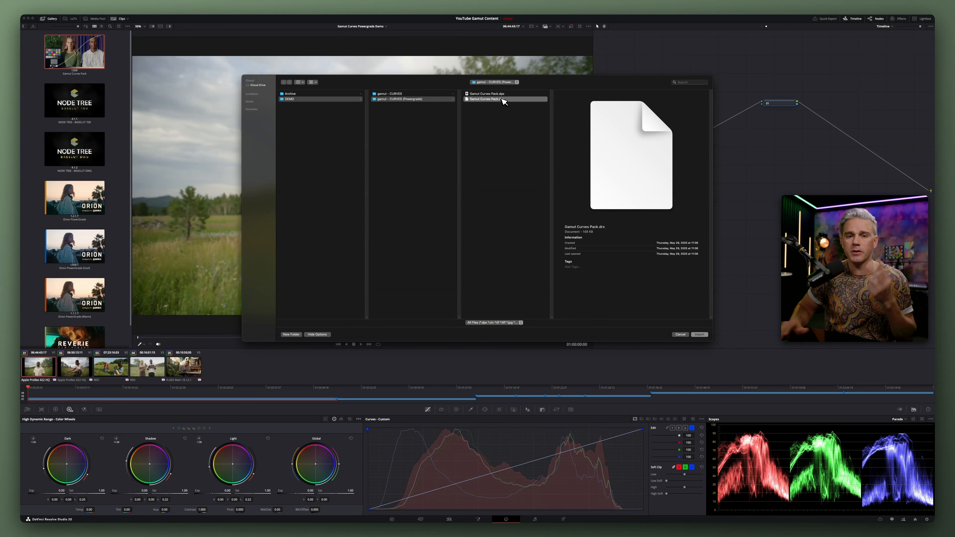
left_click(427, 94)
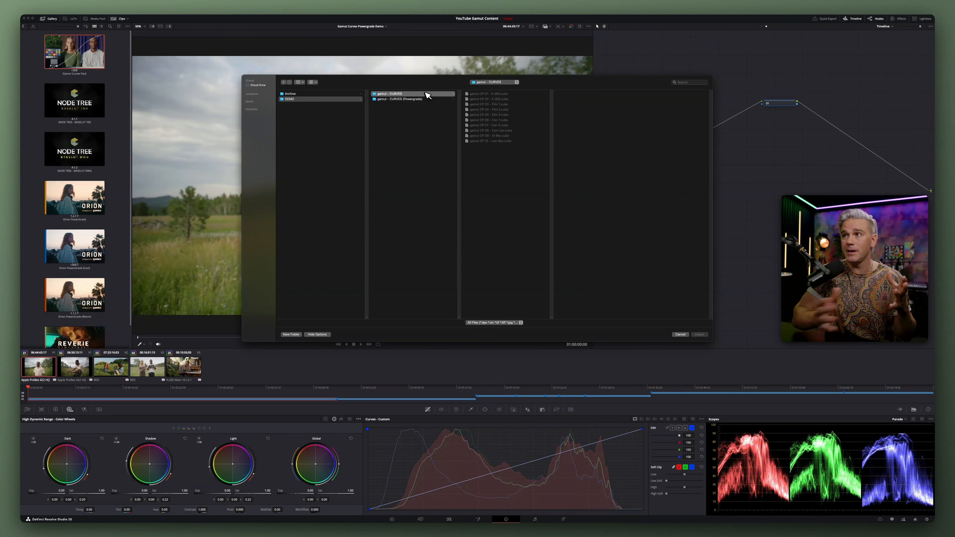
left_click(428, 99)
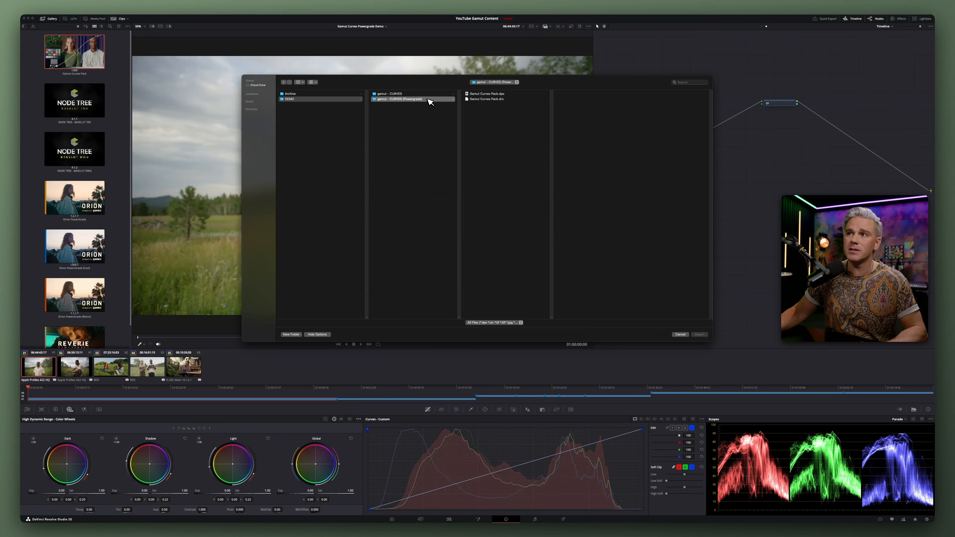
left_click(509, 94)
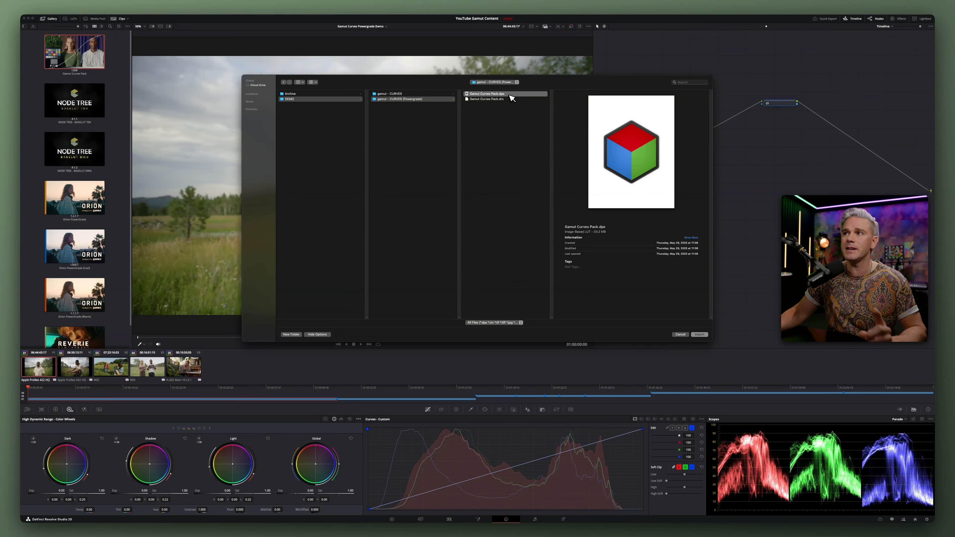
left_click(509, 99)
left_click(510, 94)
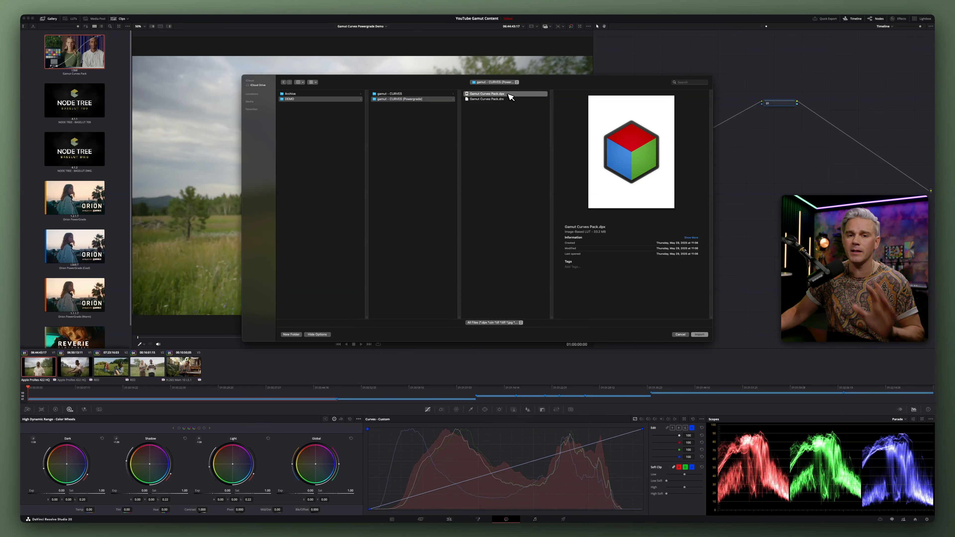
left_click(702, 335)
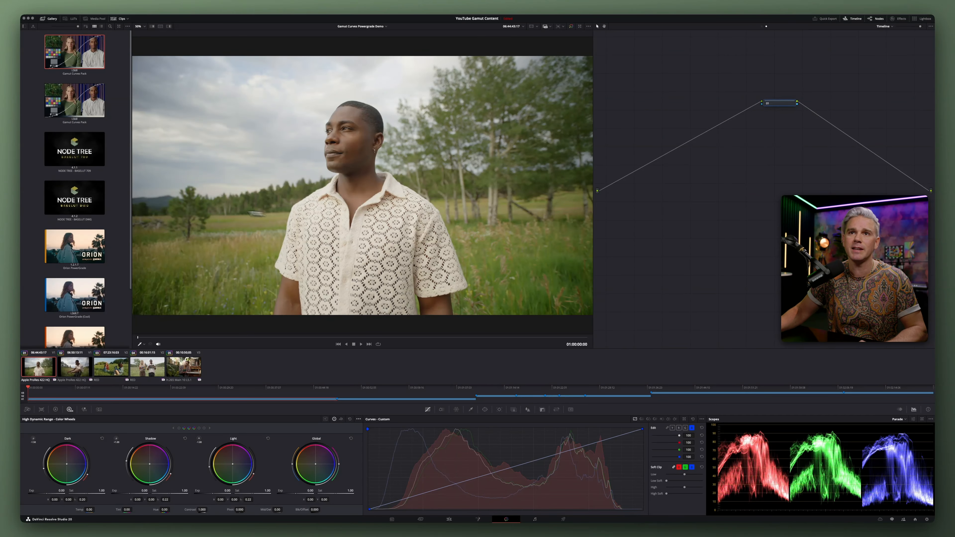
Delete the duplicate Gamut Curves Pack PowerGrade from the gallery
right_click(82, 111)
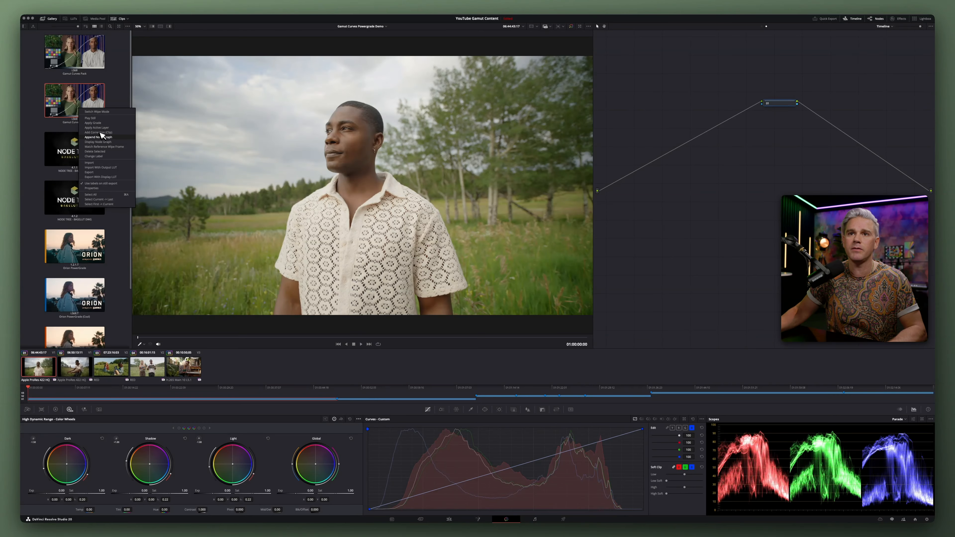
left_click(104, 151)
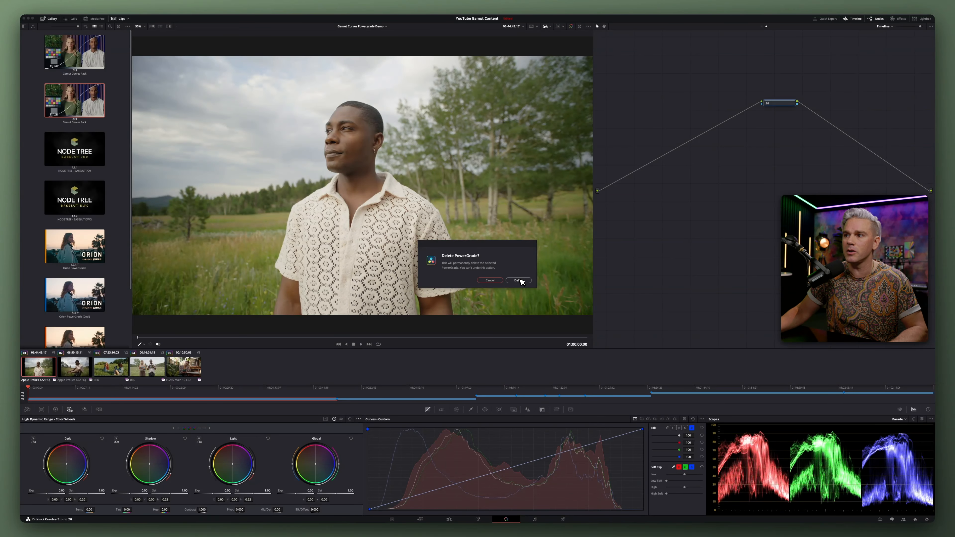
left_click(504, 273)
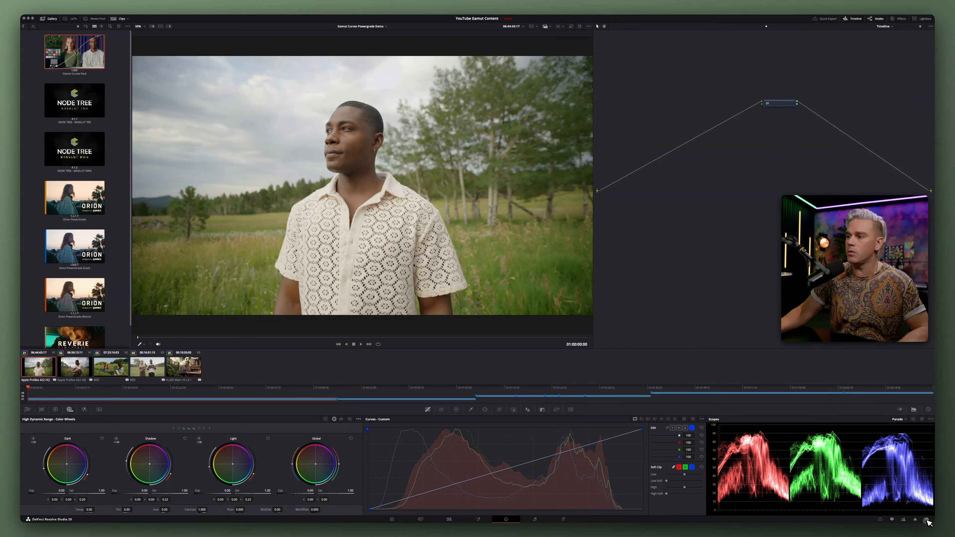
Set the project's timeline color space to Rec.709 Gamma 2.4, keep 3D lookup table interpolation on Tetrahedral, and save the settings
left_click(926, 521)
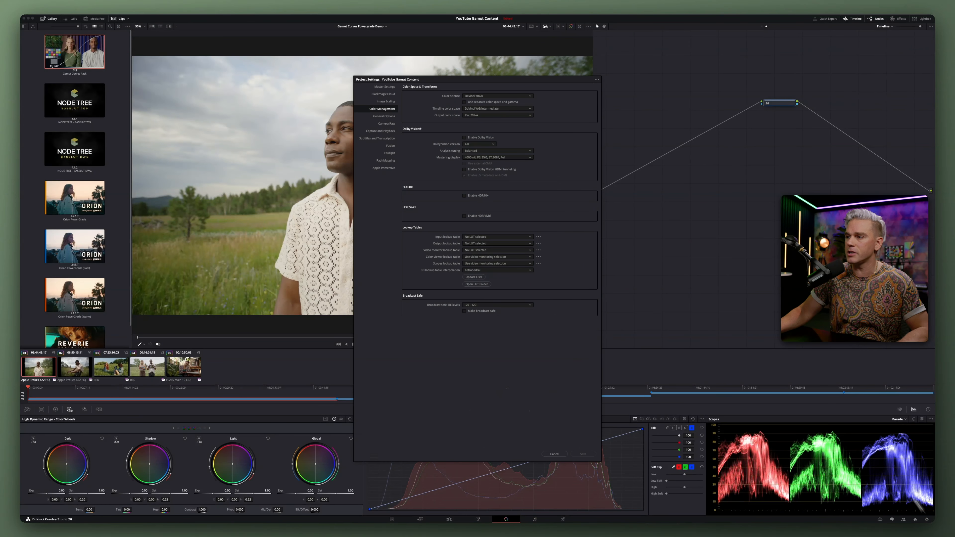
left_click(501, 109)
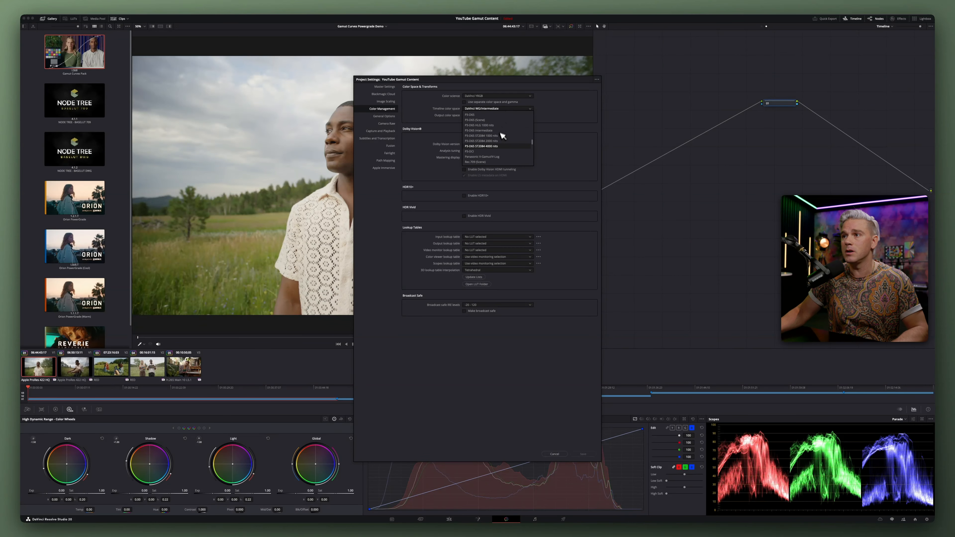
left_click(494, 162)
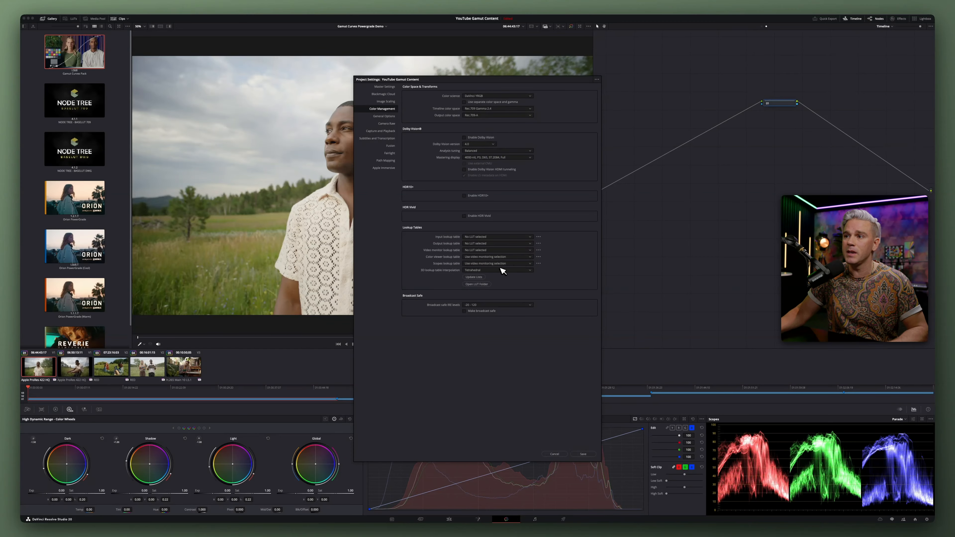
left_click(501, 270)
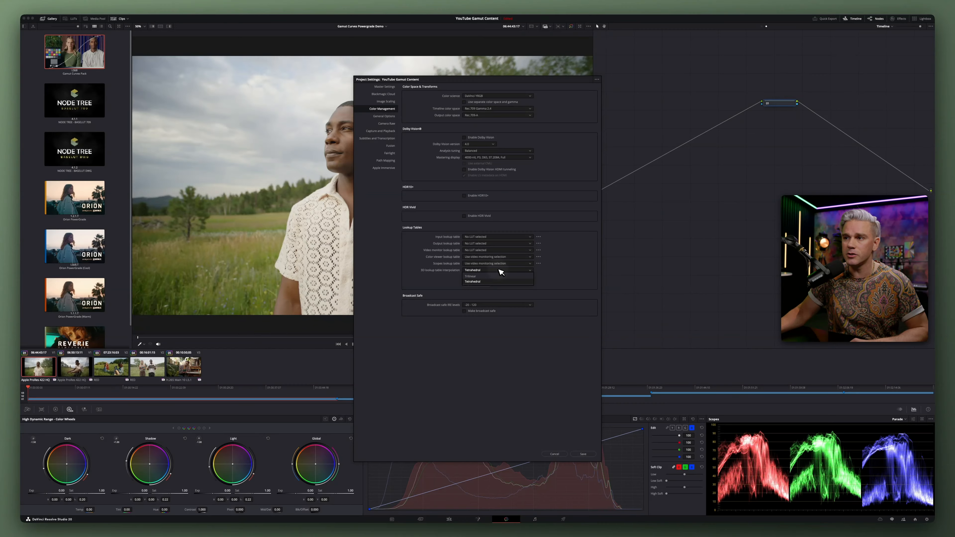
left_click(569, 273)
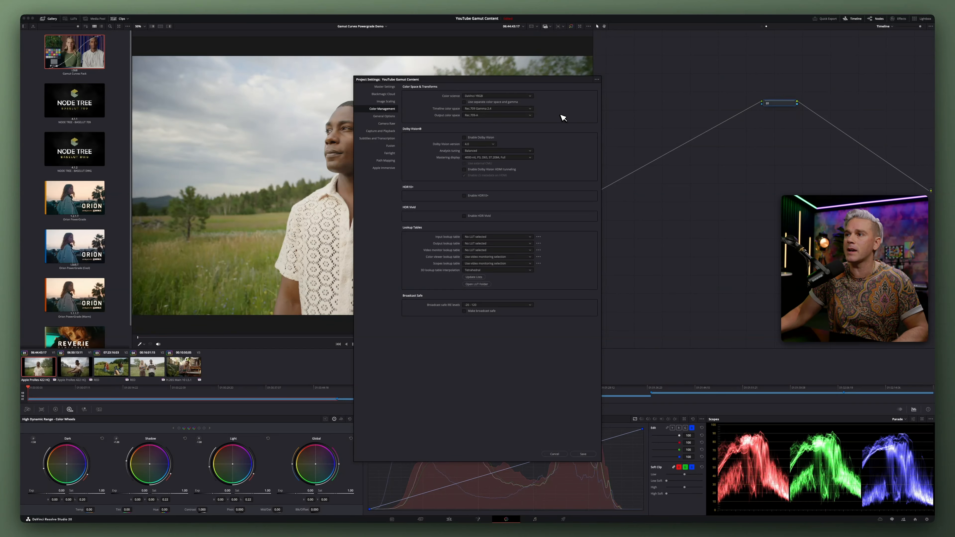
left_click(588, 453)
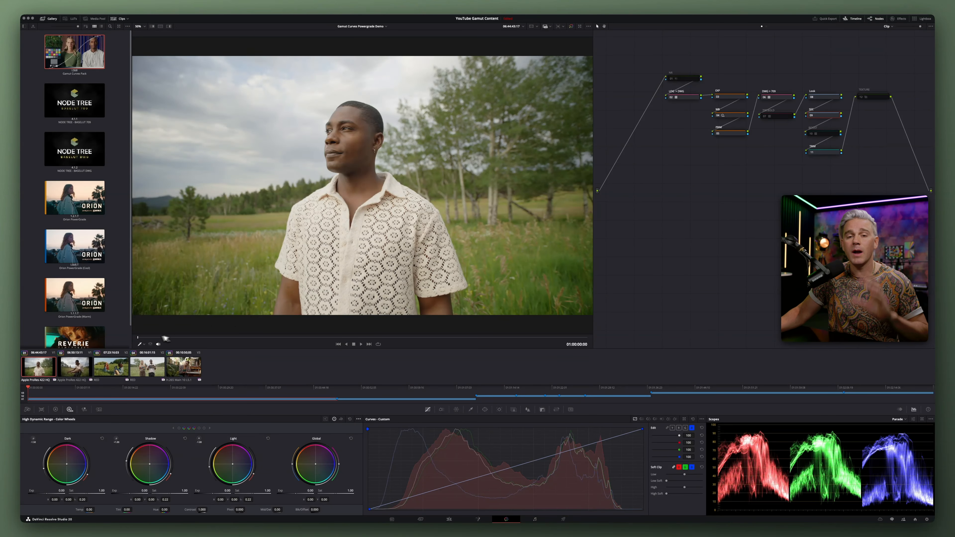
Review the graded clips, return to the first one, and switch the node graph to timeline level
left_click(85, 371)
left_click(114, 369)
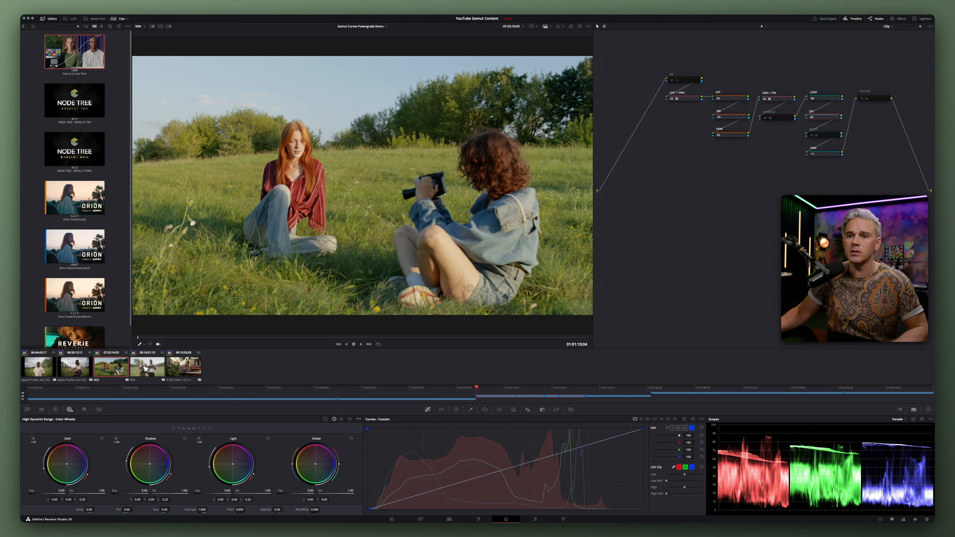
left_click(152, 368)
left_click(188, 367)
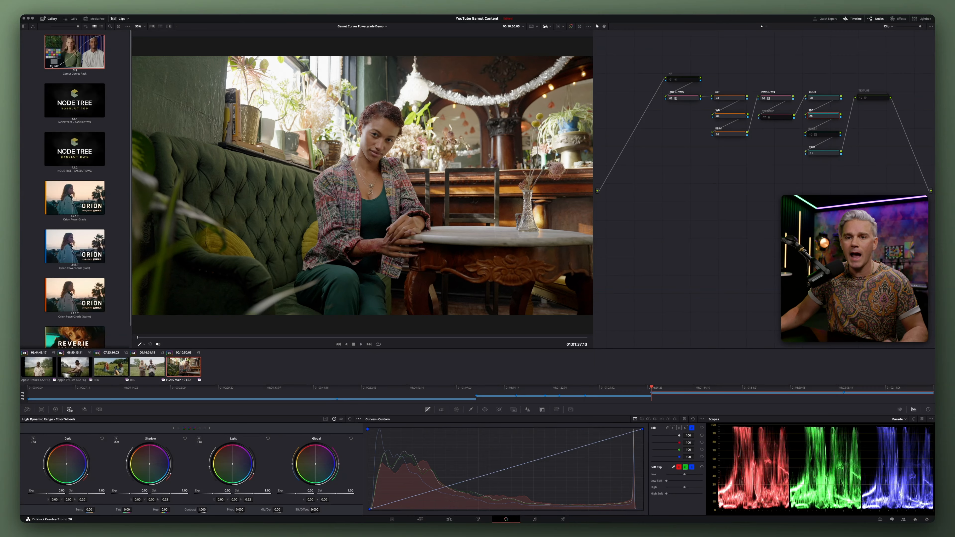
left_click(45, 373)
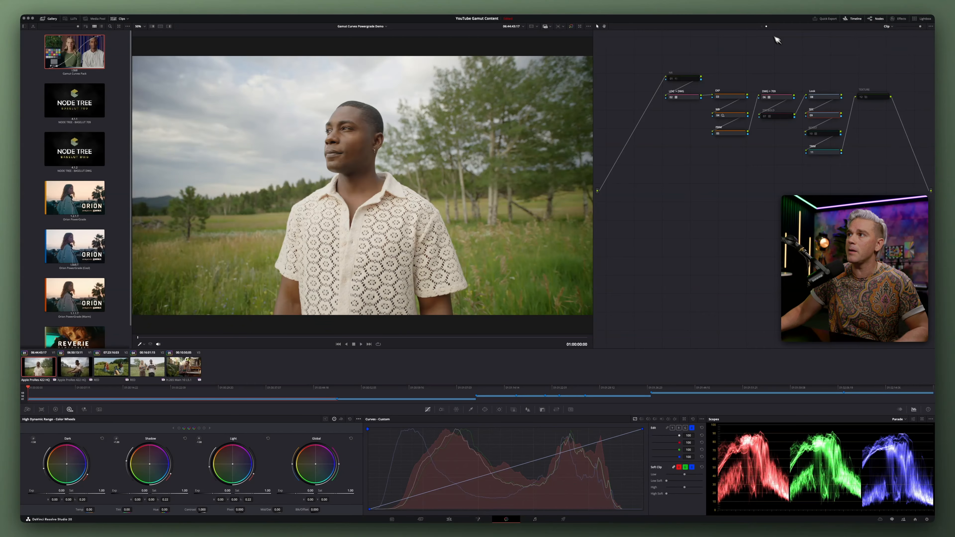
left_click(766, 26)
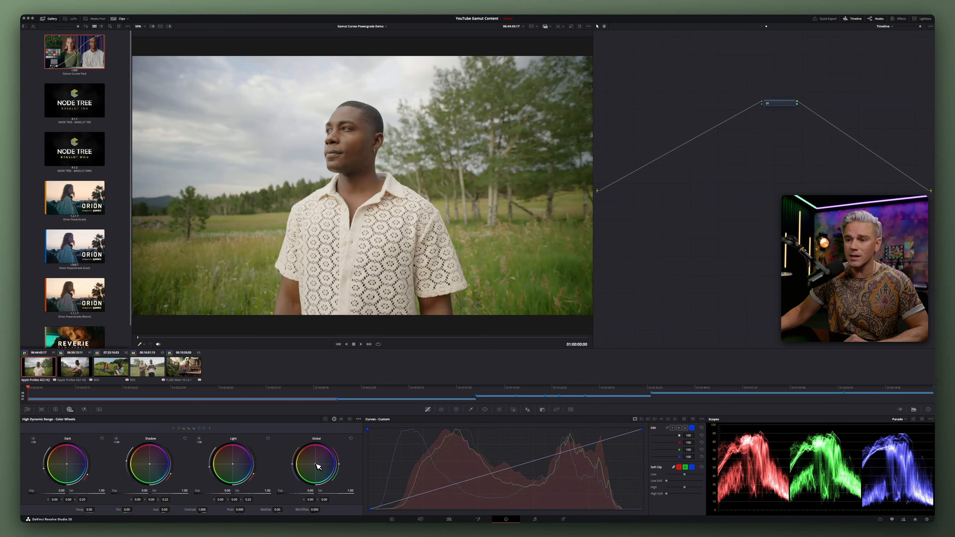
Test a strong orange push on the timeline node's Global wheel across the clips and reset the wheel
left_click_drag(317, 466, 240, 440)
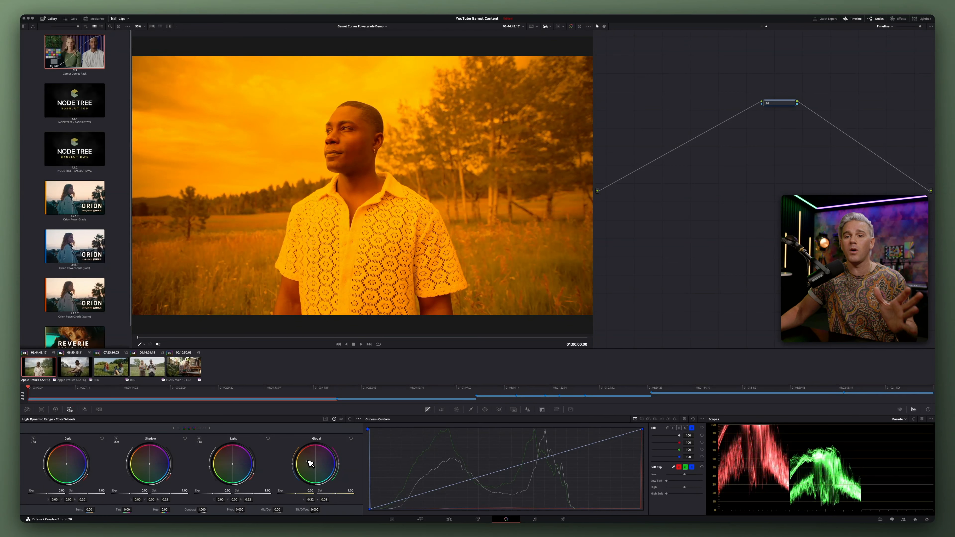
left_click(150, 367)
left_click(190, 370)
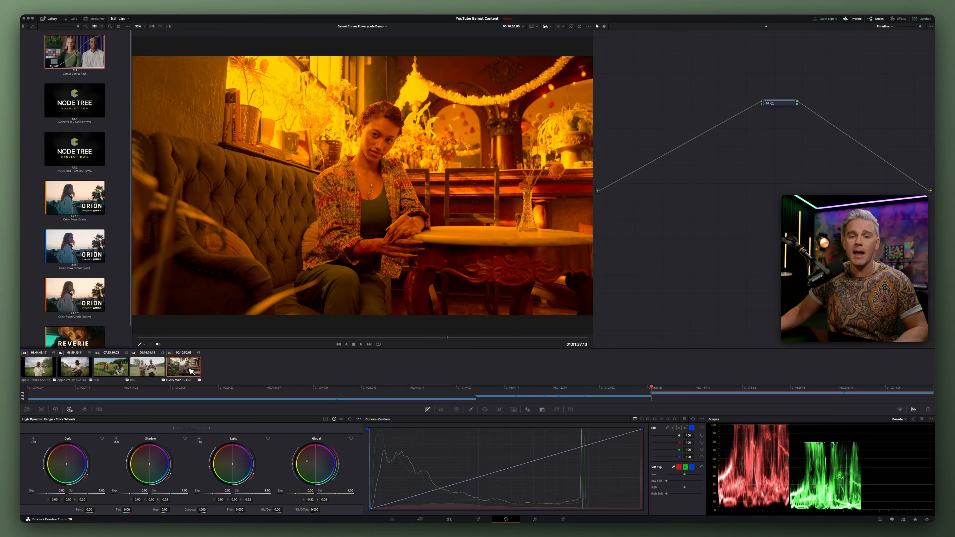
left_click(124, 371)
left_click(72, 370)
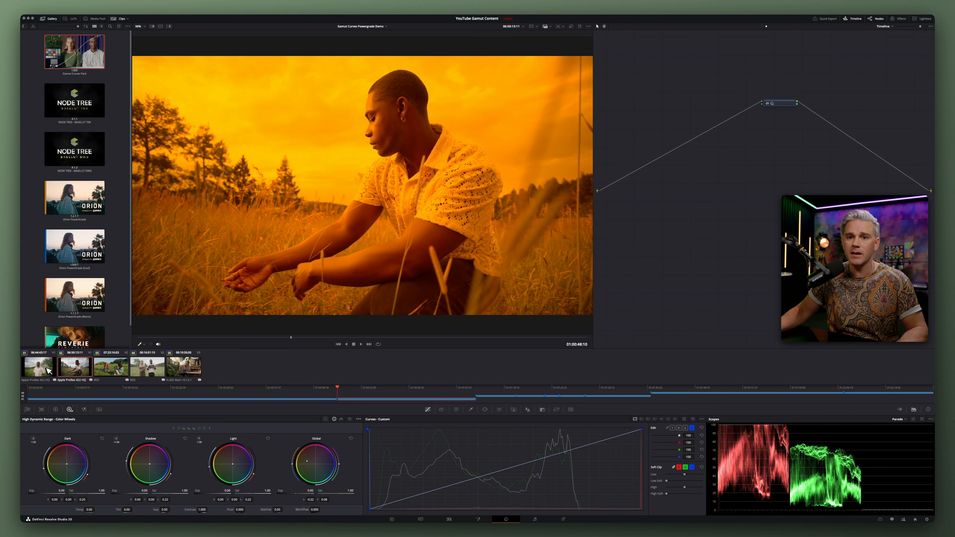
left_click(48, 371)
left_click(350, 439)
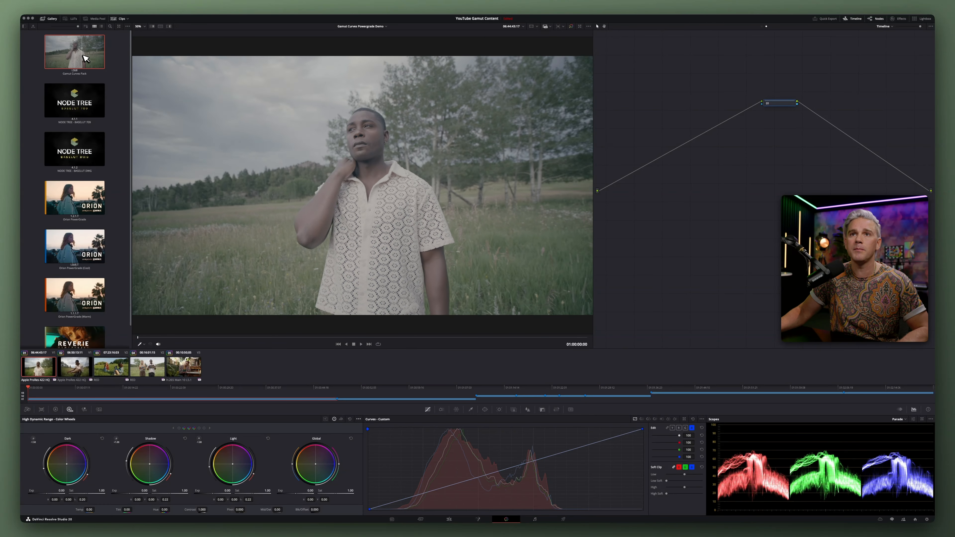
Apply the Gamut Curves Pack PowerGrade from the gallery to the timeline-level node
left_click_drag(86, 58, 781, 105)
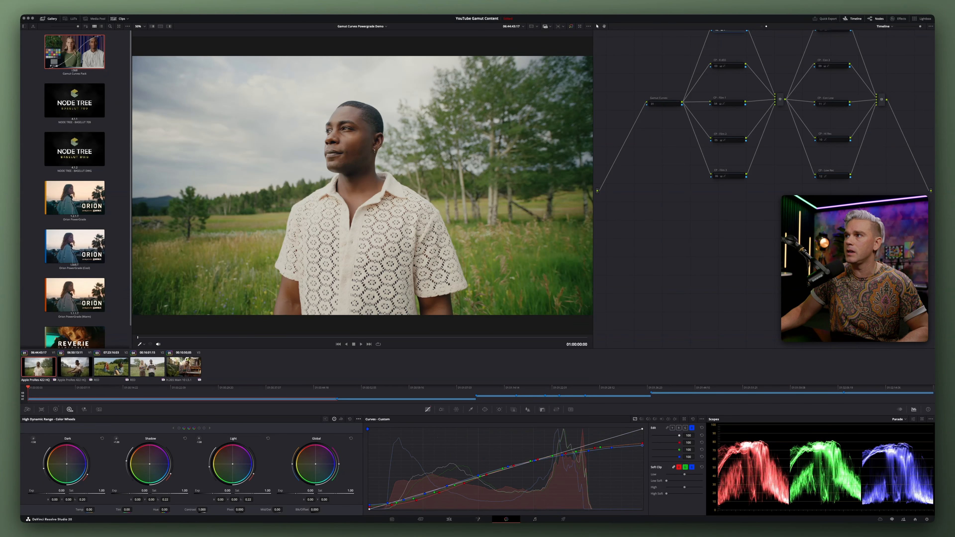
left_click_drag(644, 9, 640, 9)
left_click_drag(663, 103, 650, 125)
left_click(912, 26)
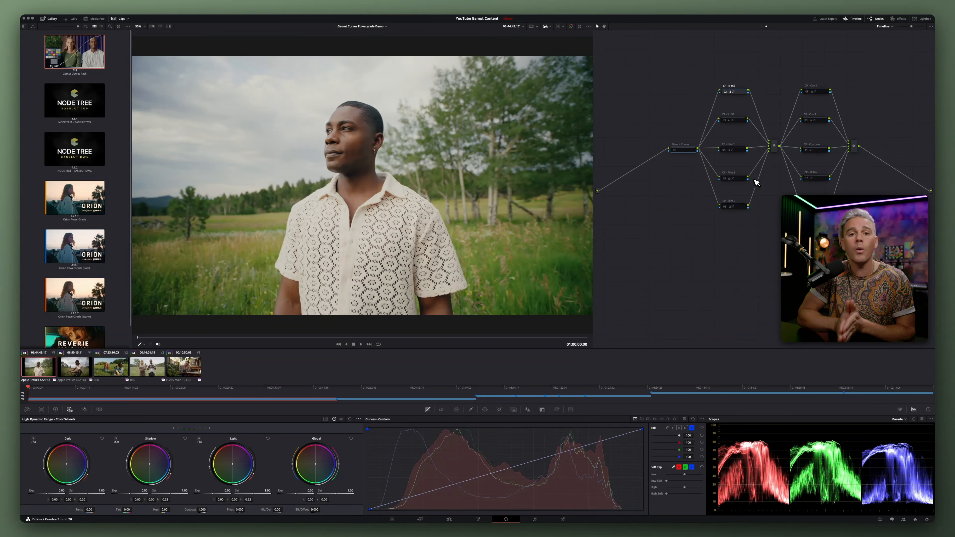
Audition the five curve nodes in the first parallel group one at a time, leaving only the bottom one enabled
left_click(732, 91)
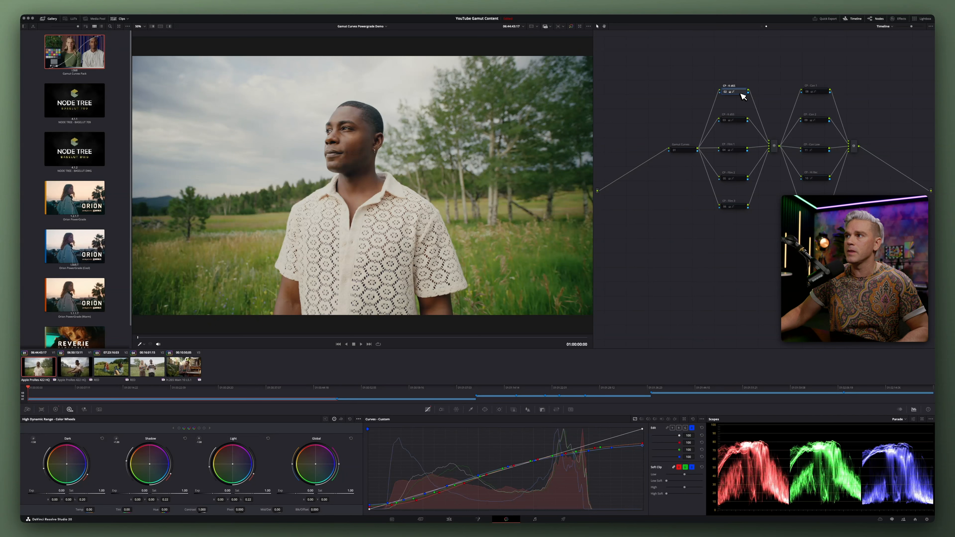
key("super+d")
left_click(744, 120)
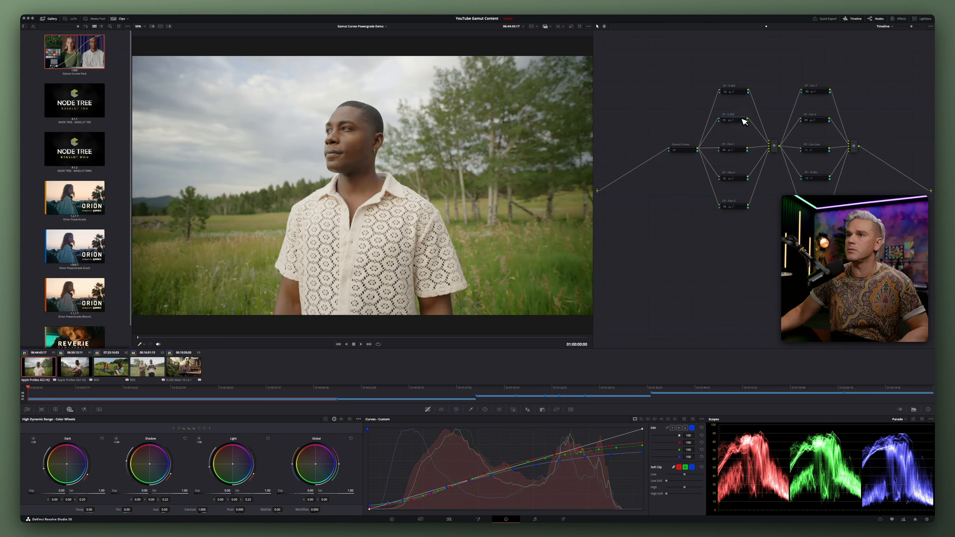
key("super+d")
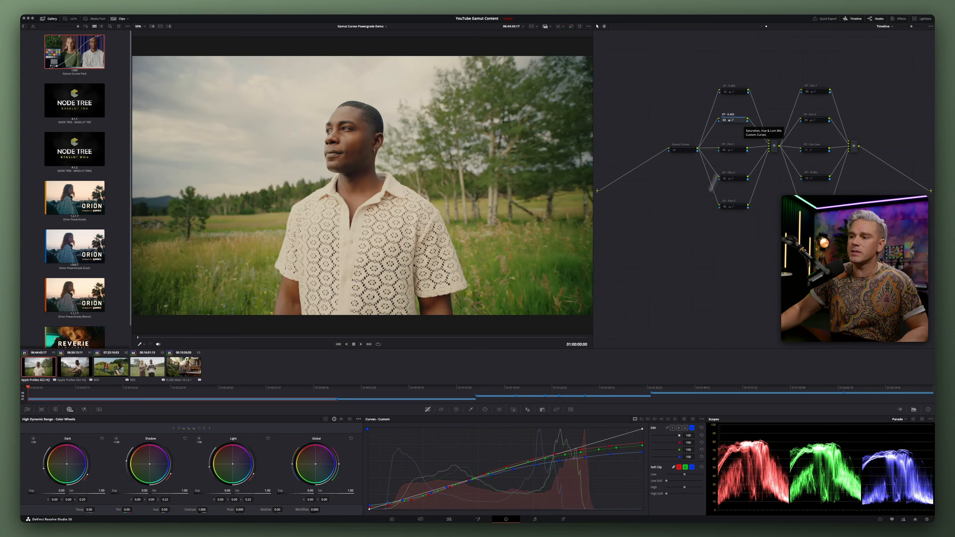
left_click(743, 150)
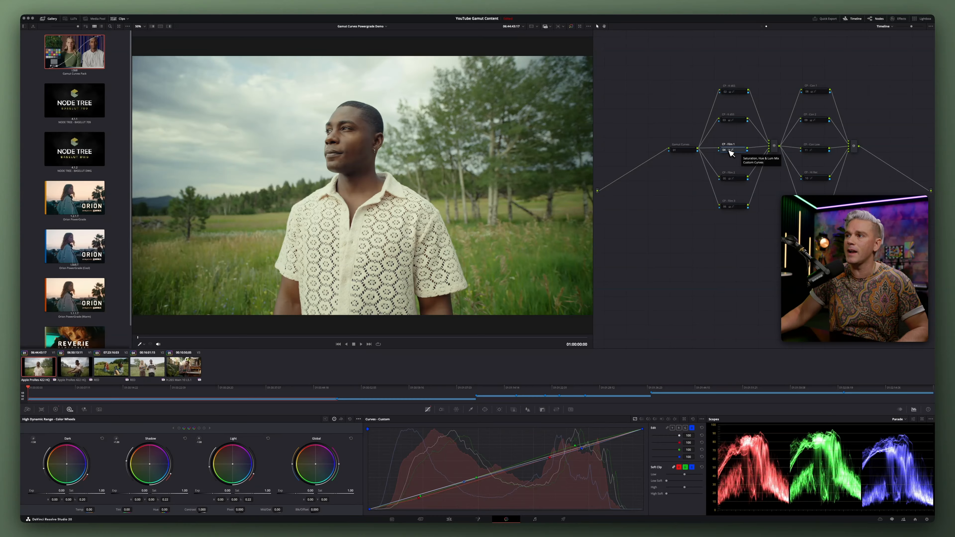
left_click(739, 178)
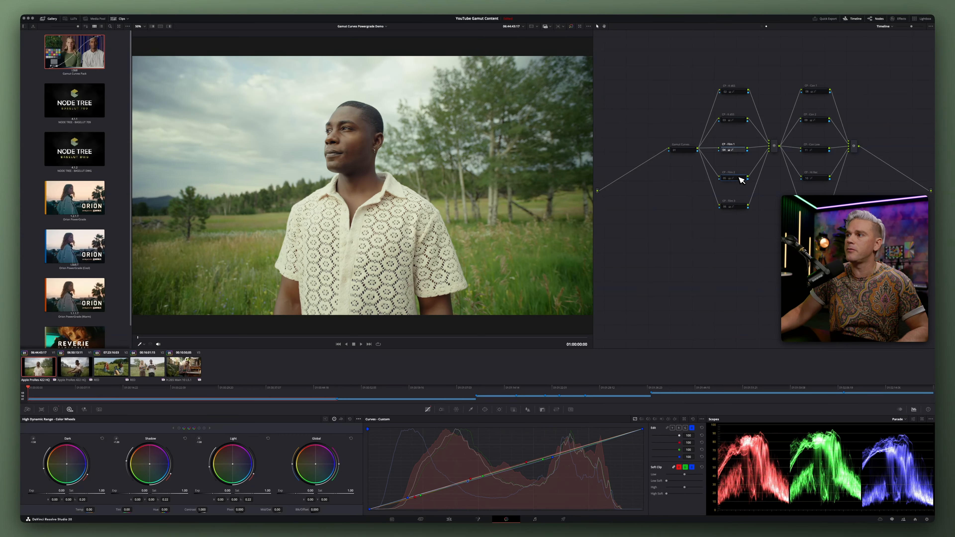
left_click(745, 178)
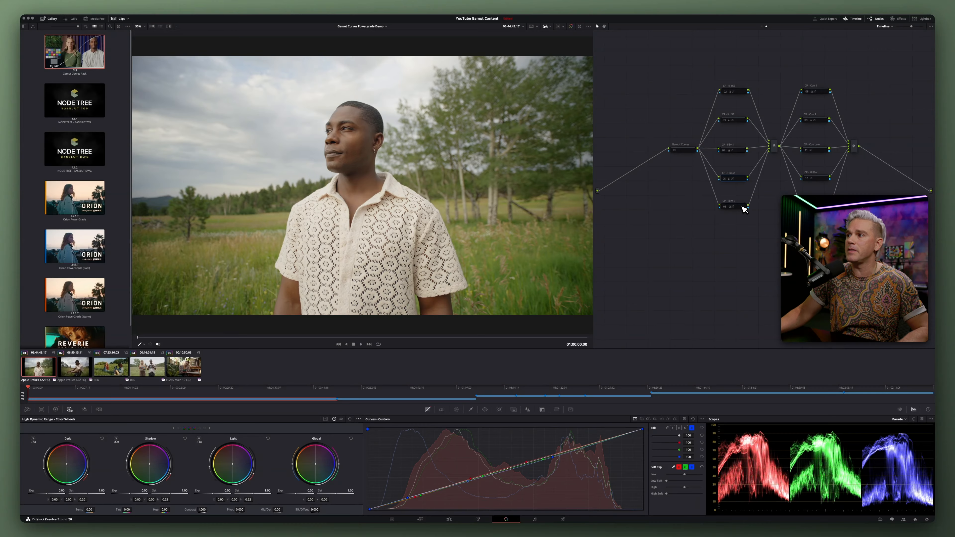
left_click(743, 207)
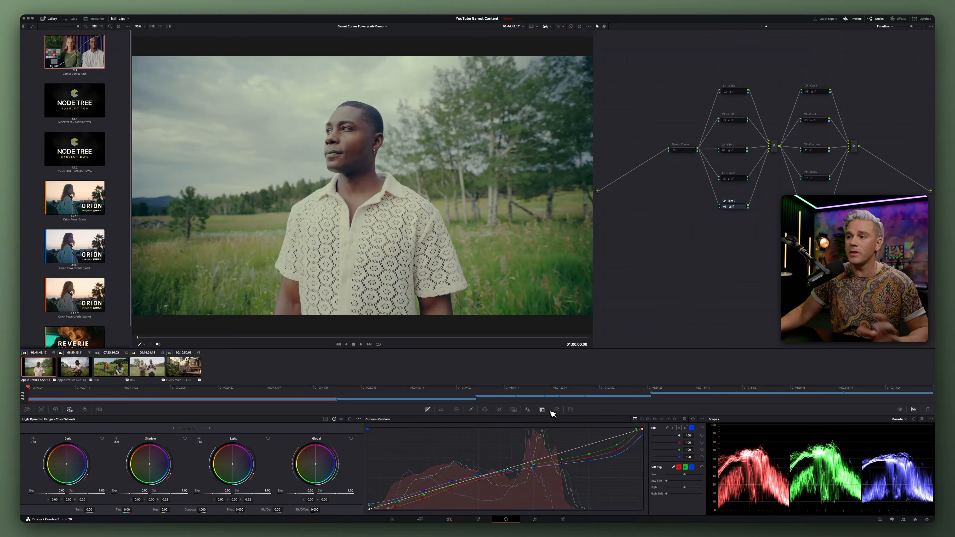
Reduce the bottom curve node's key output gain to about 0.5 and return to its custom curves
left_click(542, 410)
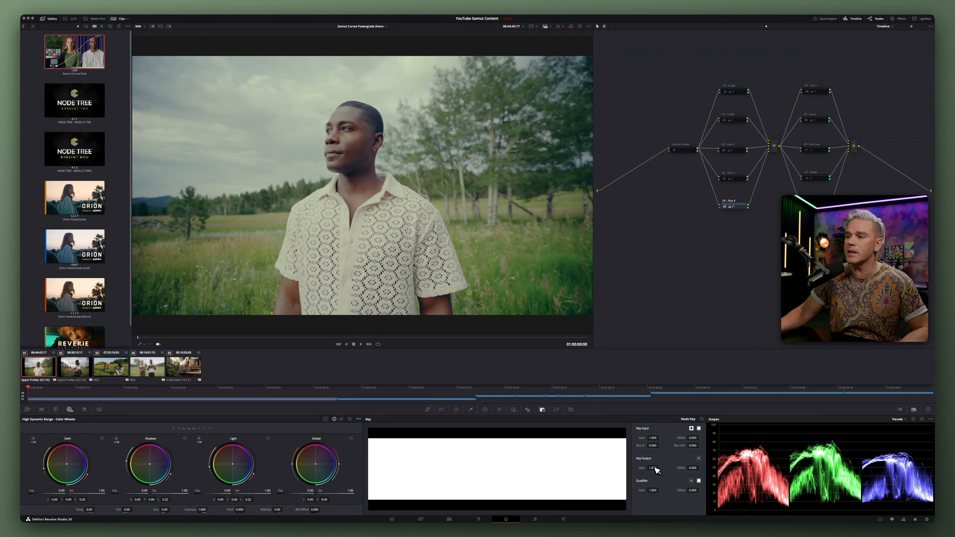
left_click_drag(655, 468, 291, 477)
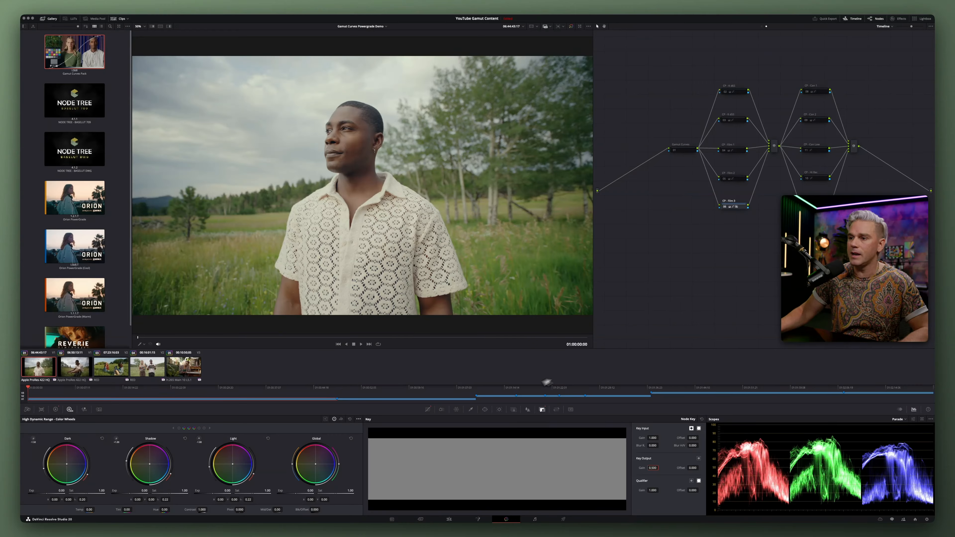
left_click(427, 409)
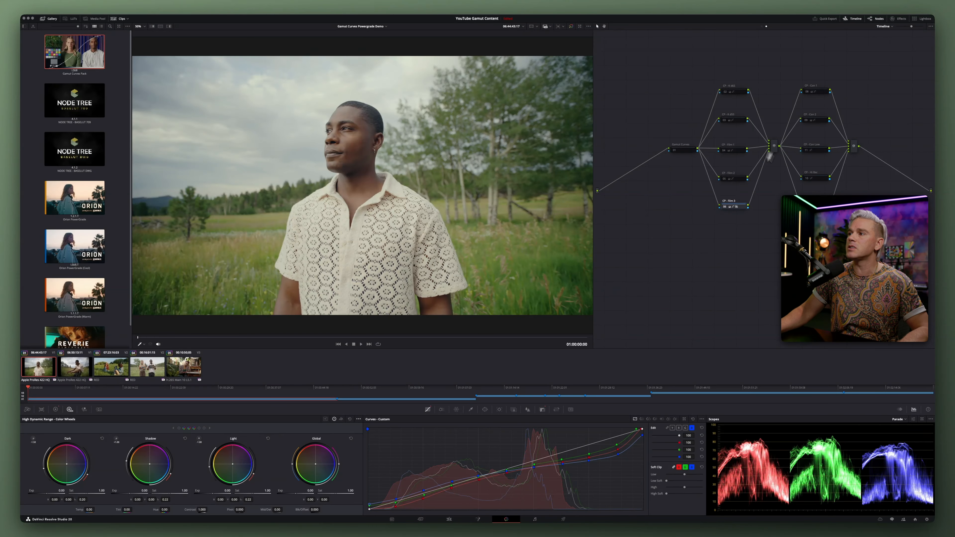
Disable the first group's bottom curve node and audition the four upper curve nodes of the second parallel group individually
key("super+d")
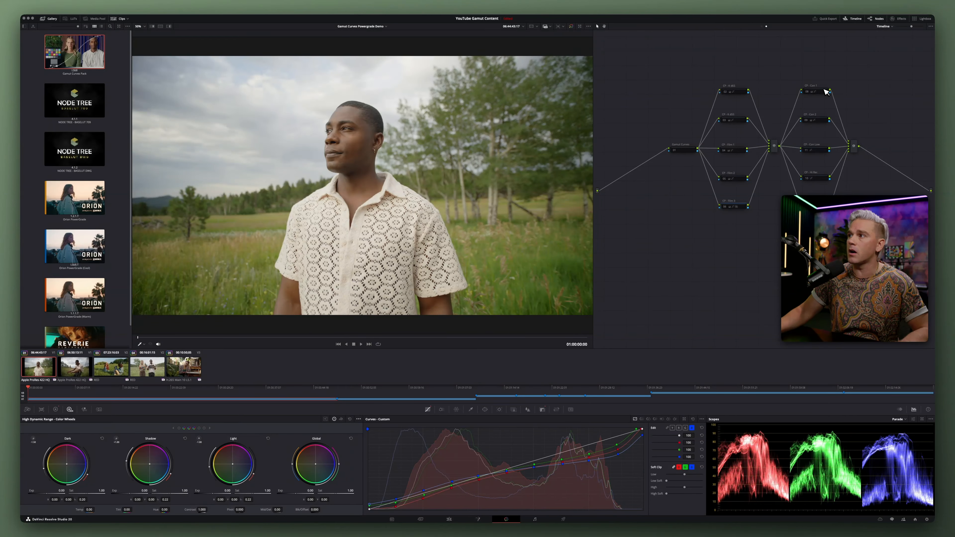
left_click(826, 92)
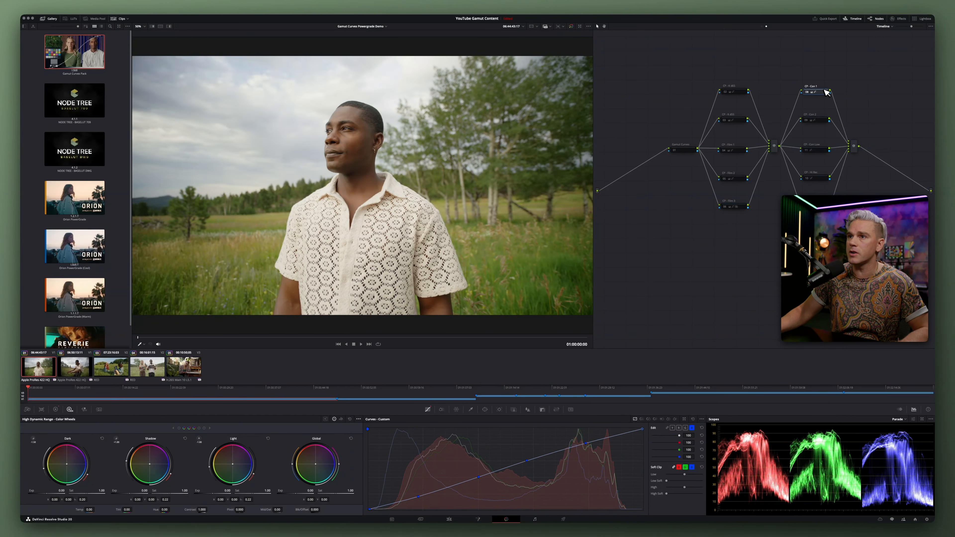
left_click(672, 428)
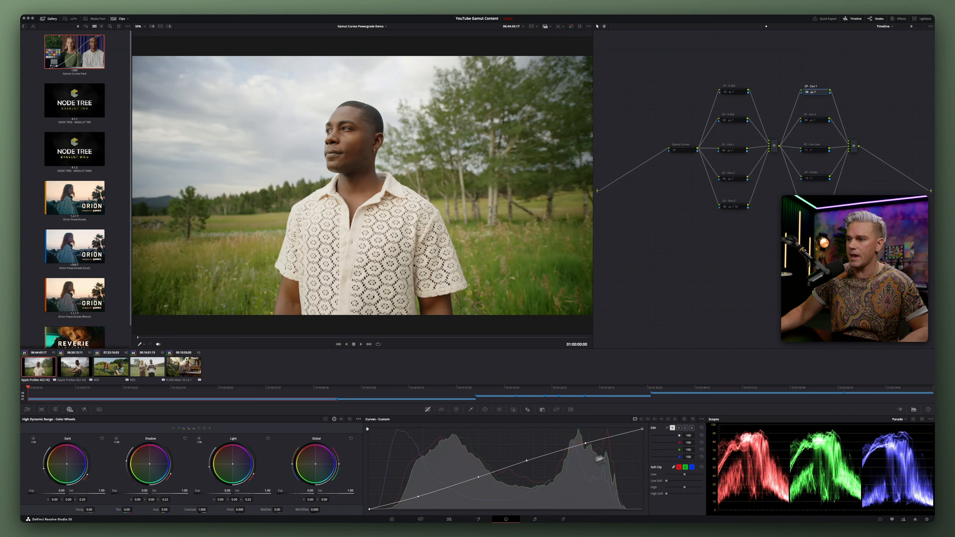
left_click(826, 119)
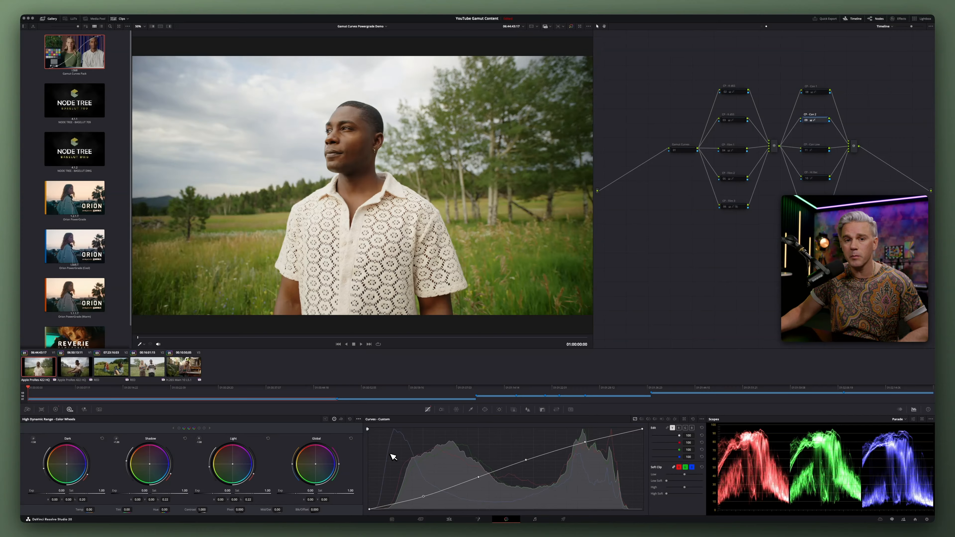
left_click(817, 150)
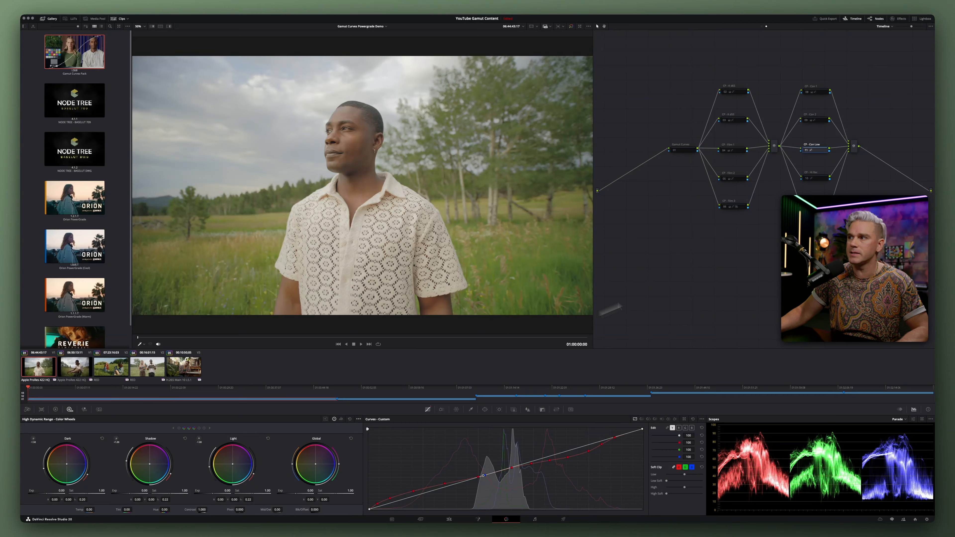
left_click(821, 180)
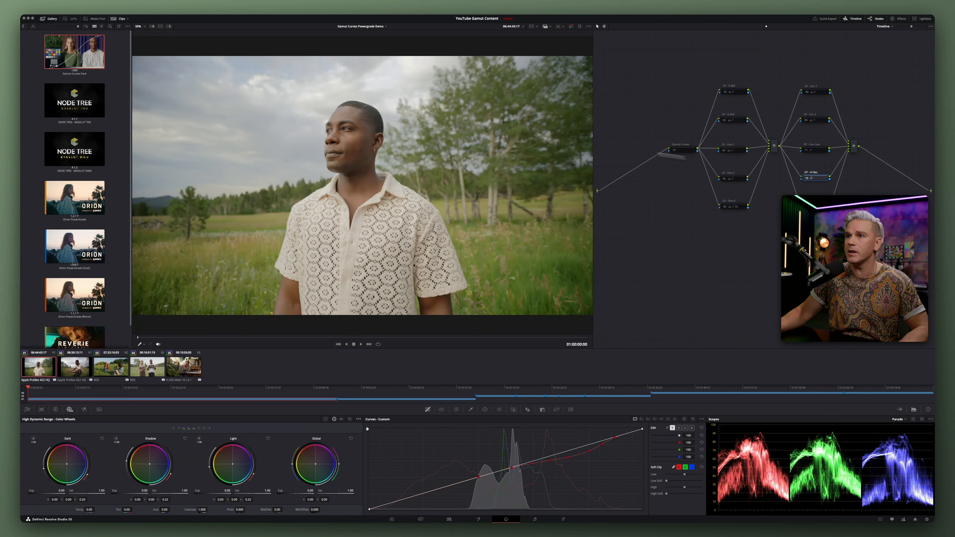
key("super+d")
key("super+d")
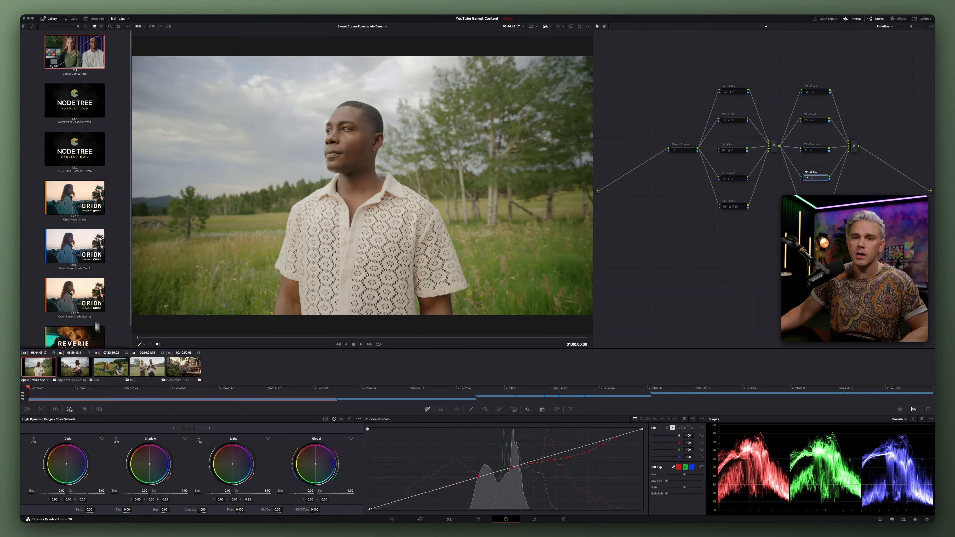
Switch to the second clip and compare the second group's fourth curve node off and on
left_click(79, 368)
key("super+d")
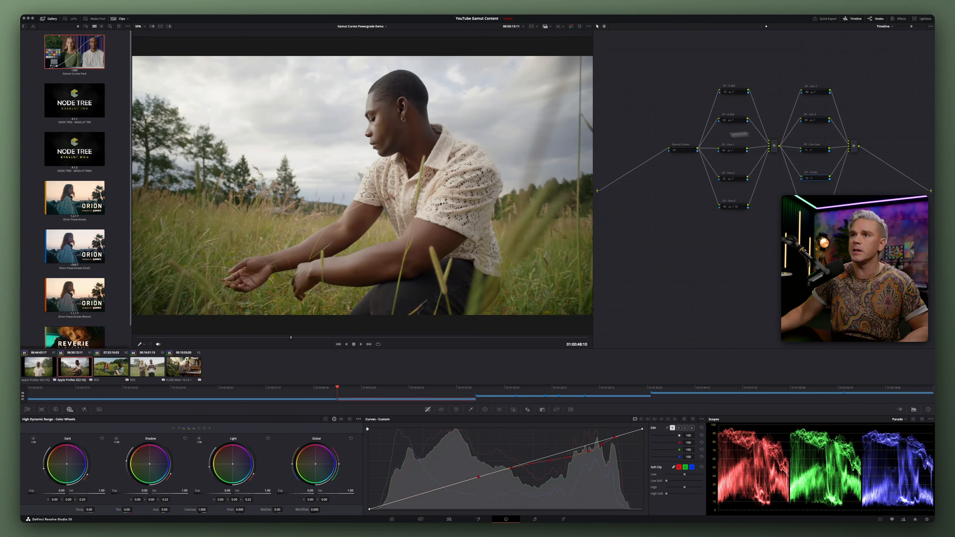
key("super+d")
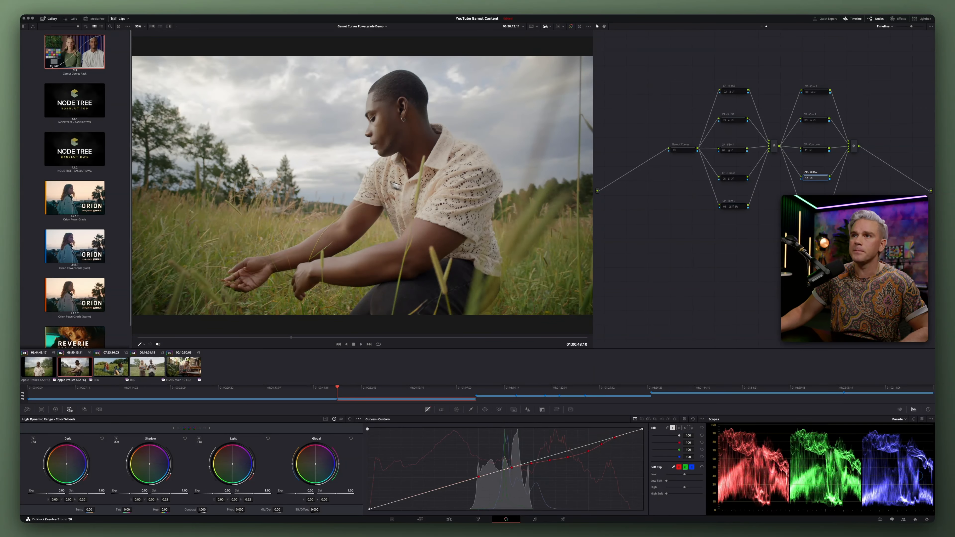
Compare the fourth curve node on and off against the enlarged parade and vectorscope, then close the enlarged scopes
key("super+shift+w")
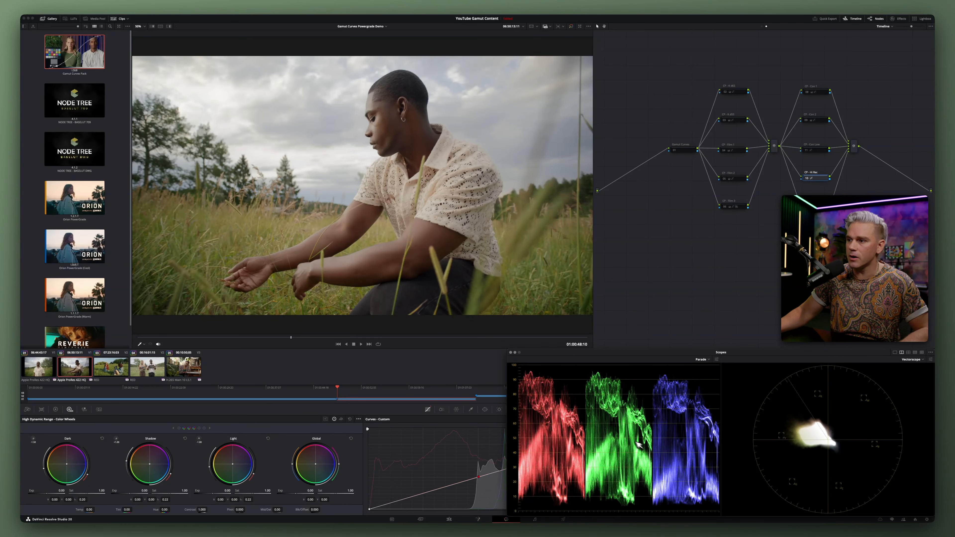
key("super+d")
key("super+d")
key("super+d")
key("super+d")
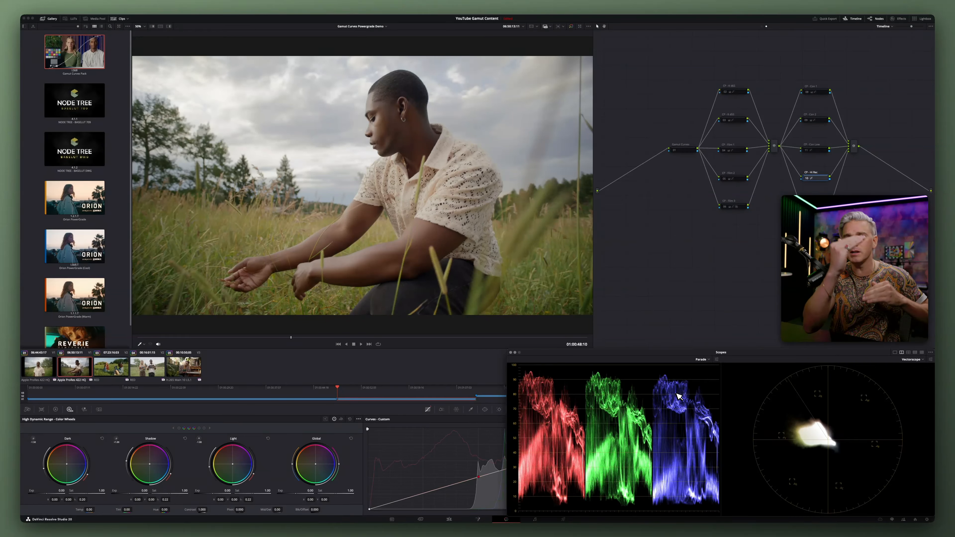
key("super+d")
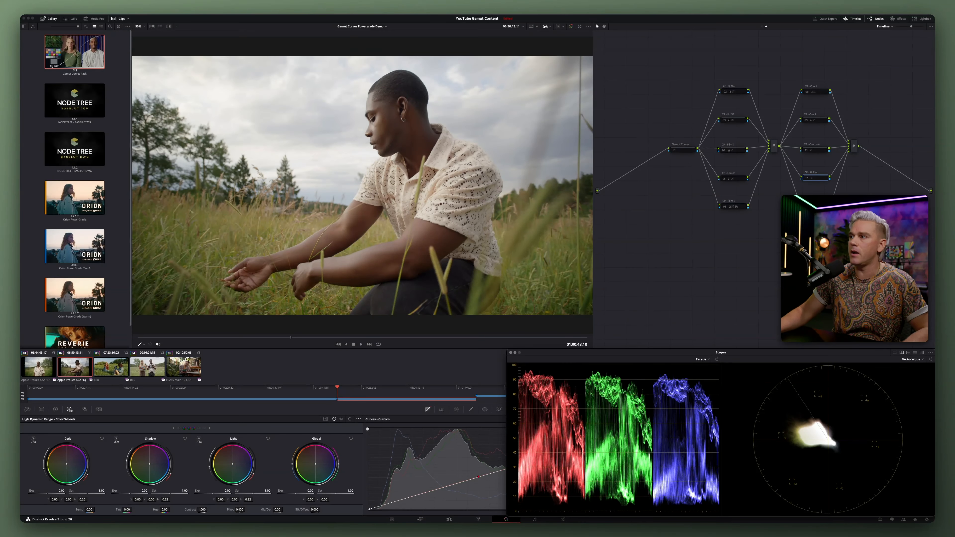
key("super+d")
key("super+d")
key("super+d")
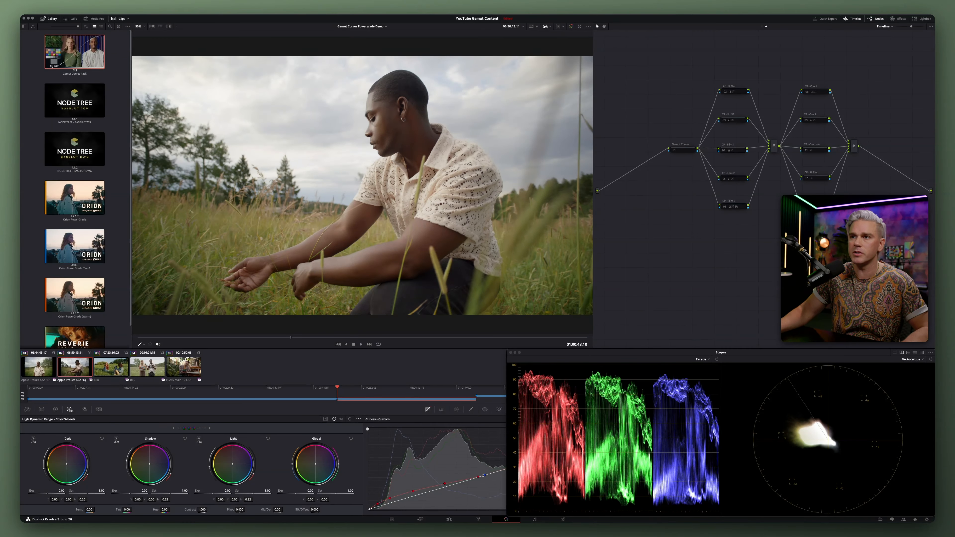
key("super+d")
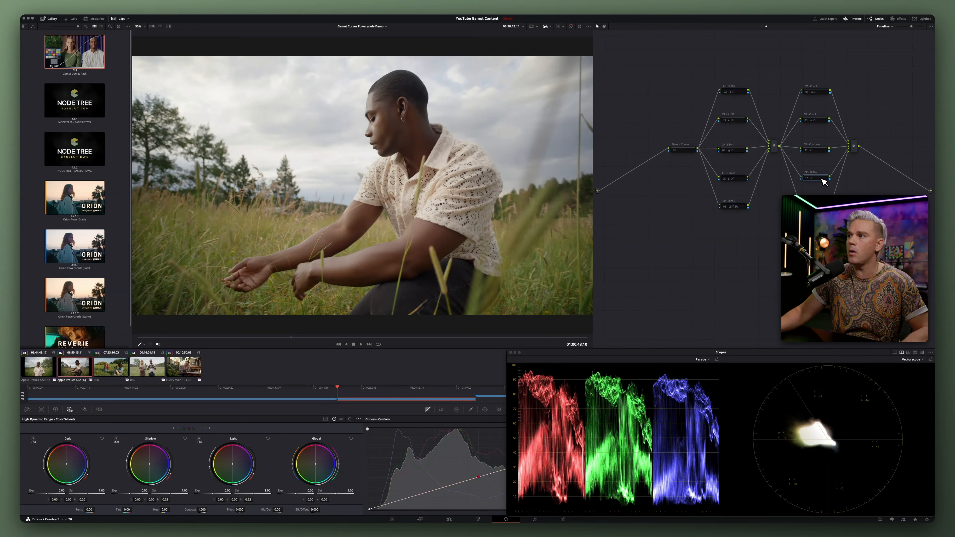
key("super+d")
key("super+shift+w")
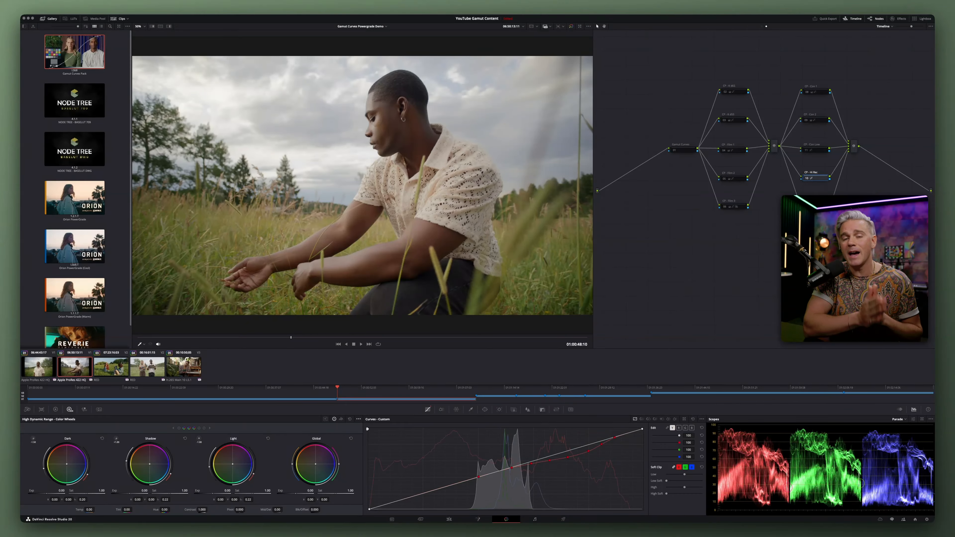
Check the color space options of the second group's fourth curve node and view its red channel curve
right_click(820, 179)
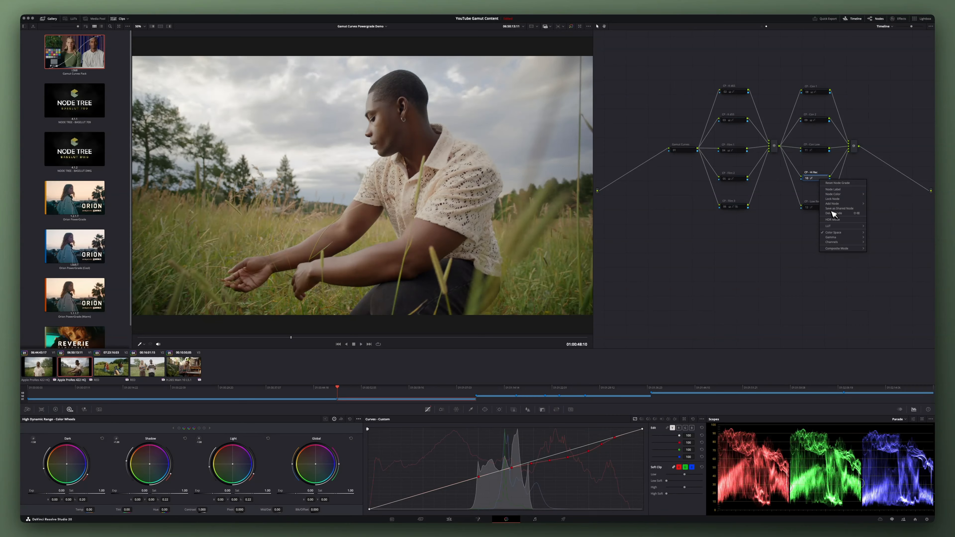
mouse_move(845, 234)
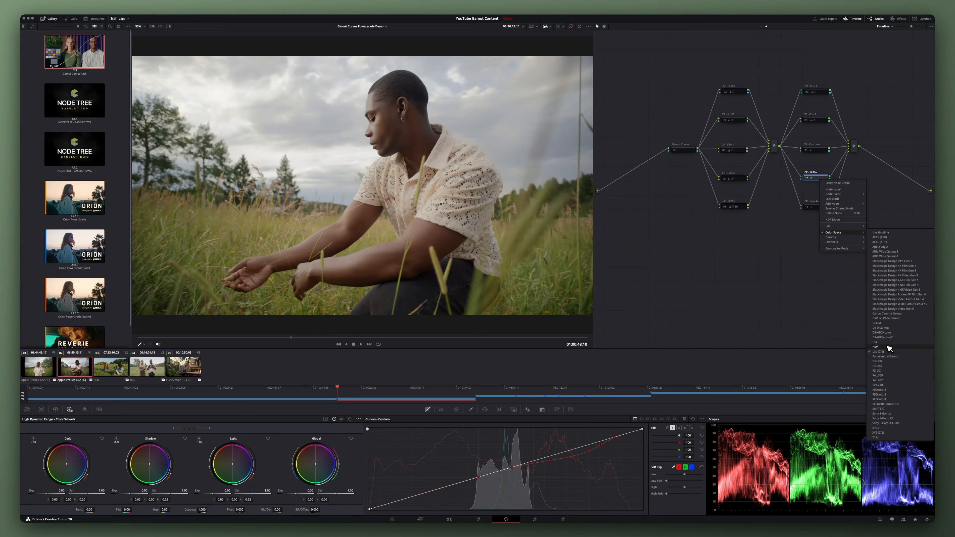
left_click(802, 303)
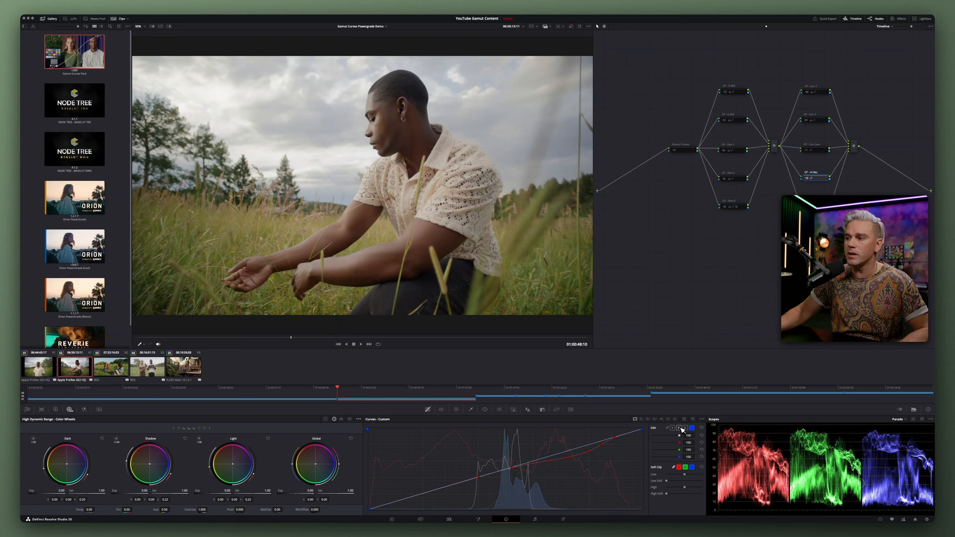
left_click(680, 428)
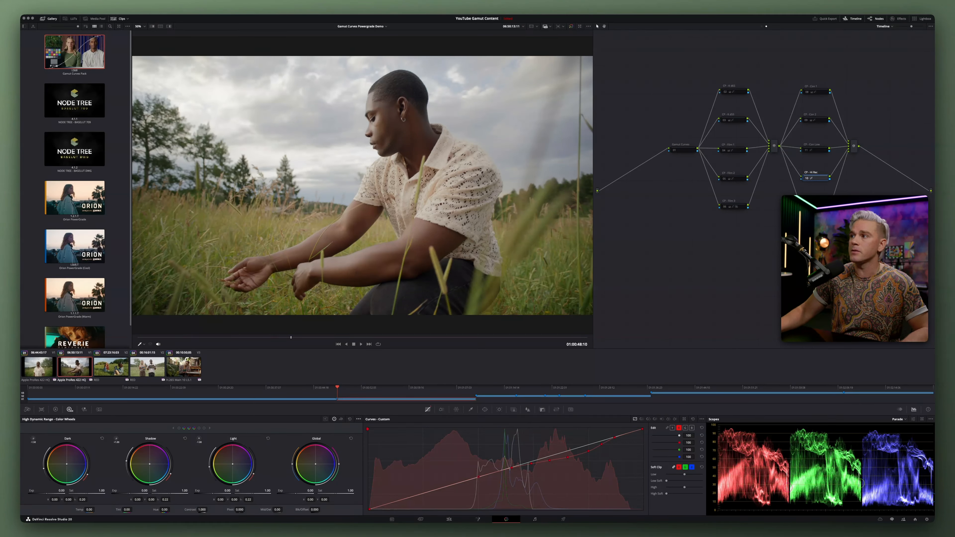
Toggle the fourth curve node repeatedly and reopen the enlarged scopes to examine its effect on the highlights and colour channels
key("super+d")
key("super+d")
key("super+d")
key("super+d")
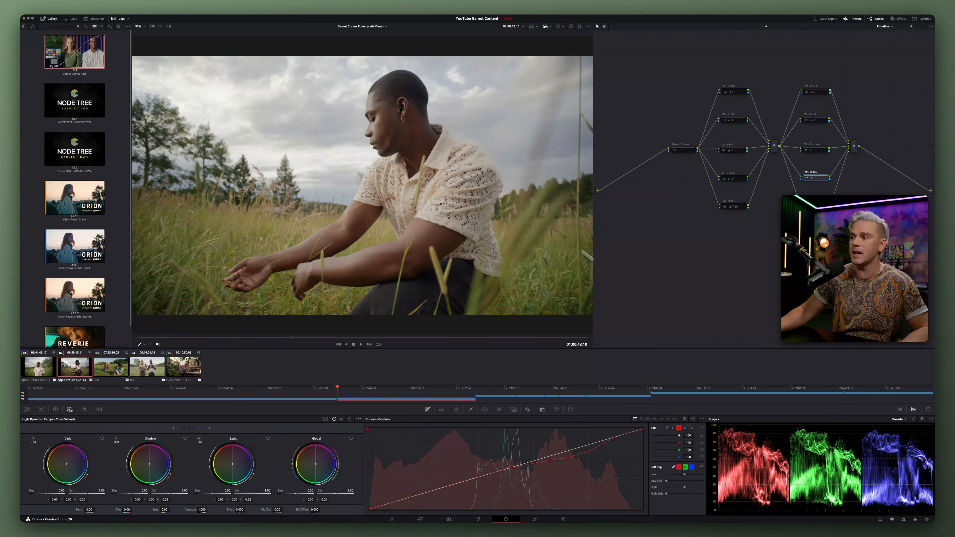
key("super+shift+w")
key("super+d")
key("super+d")
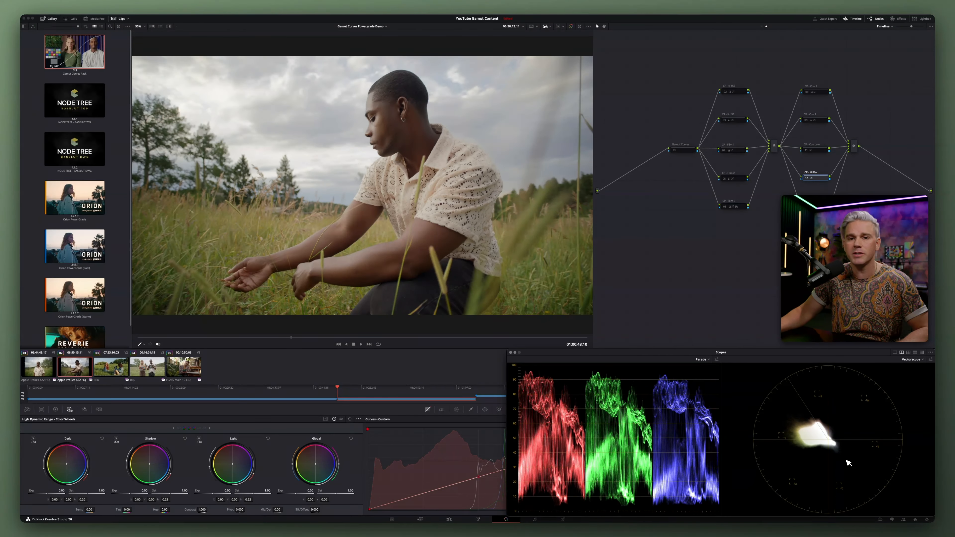
key("super+d")
key("super+d")
key("super+d")
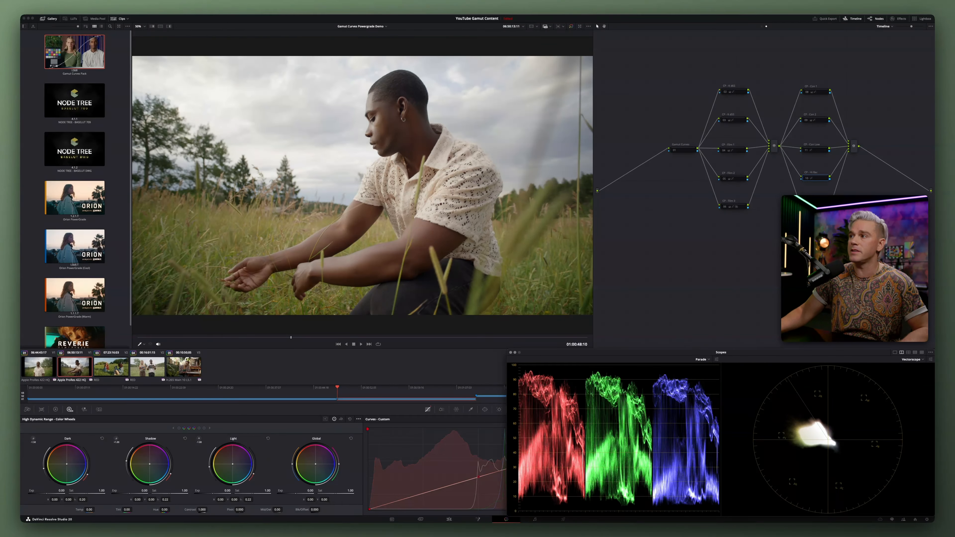
key("super+d")
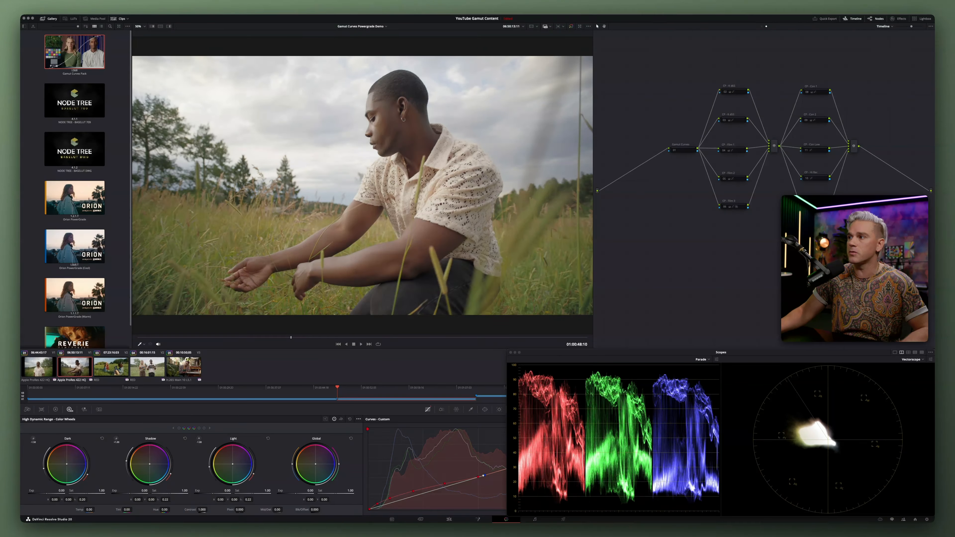
key("super+d")
key("super+d")
key("super+d")
key("super+d")
key("super+d")
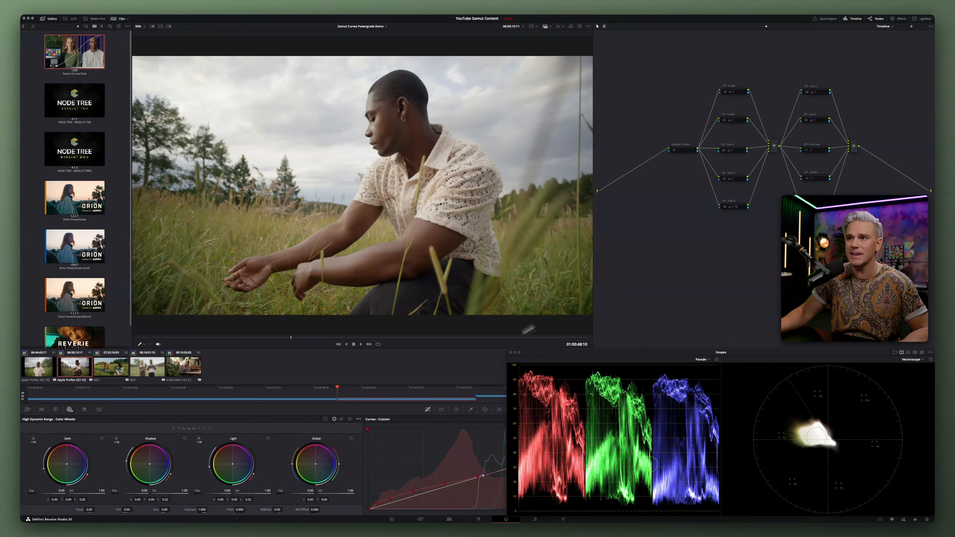
Reselect the second group's fourth curve node, compare its effect once more and leave it disabled
left_click(820, 179)
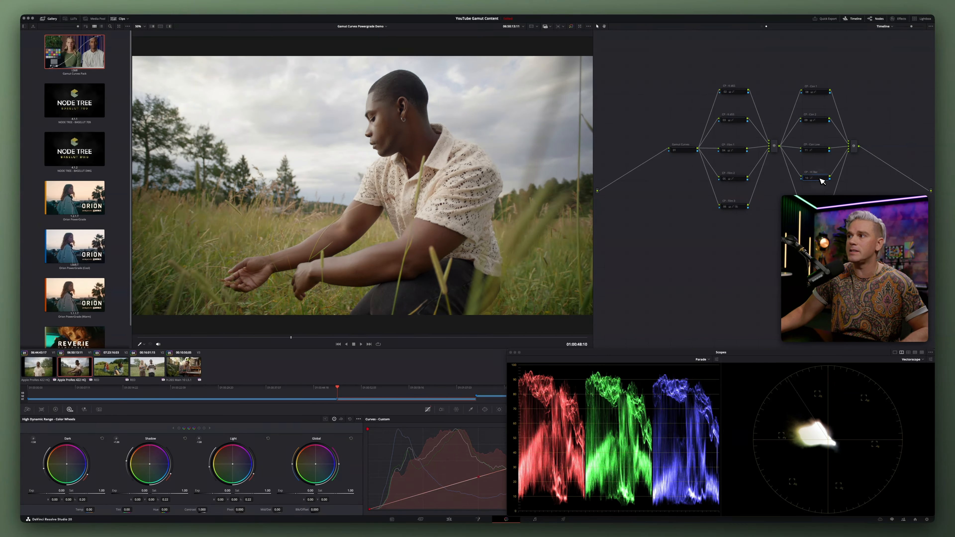
key("super+d")
key("super+d")
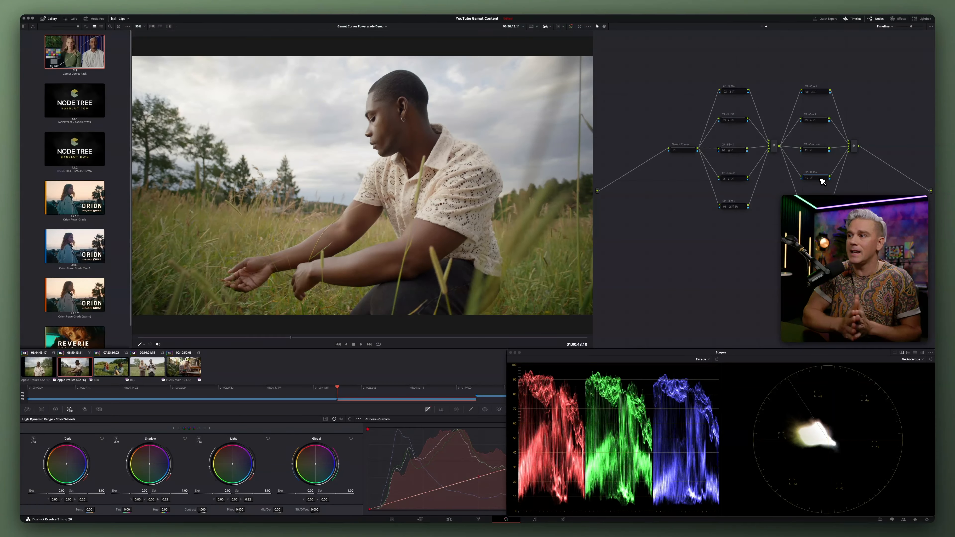
left_click(820, 179)
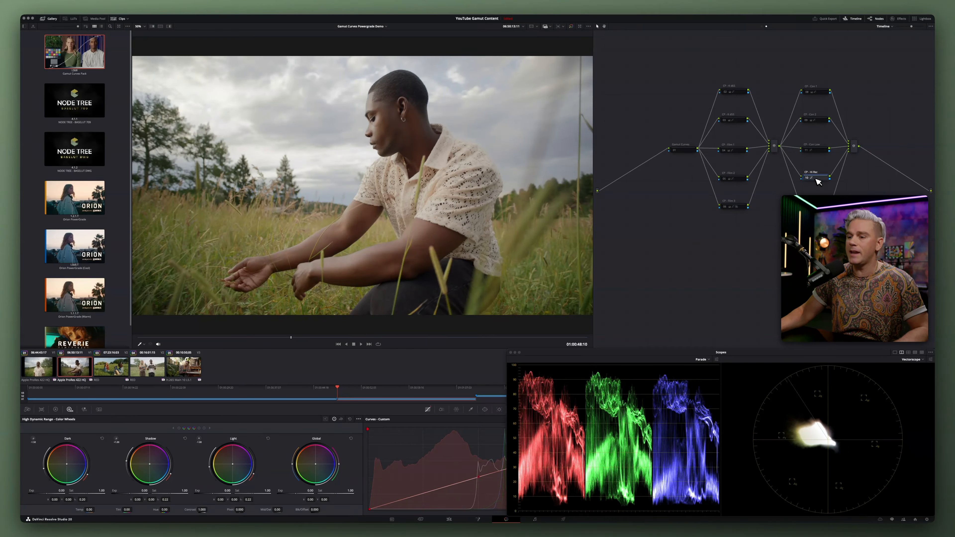
key("super+d")
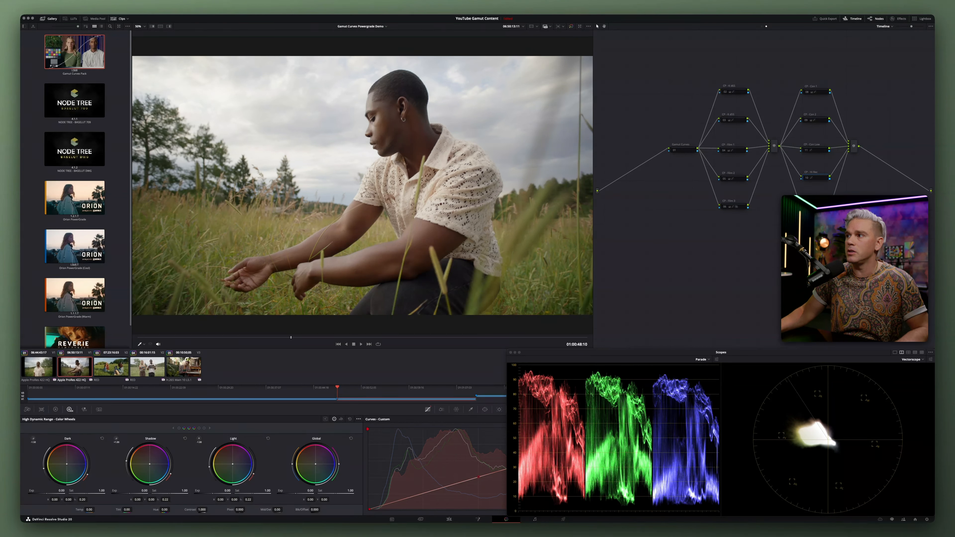
Delete all Gamut Curves Pack nodes, including the first serial node, from the timeline-level node graph
left_click_drag(851, 254, 723, 54)
key("Delete")
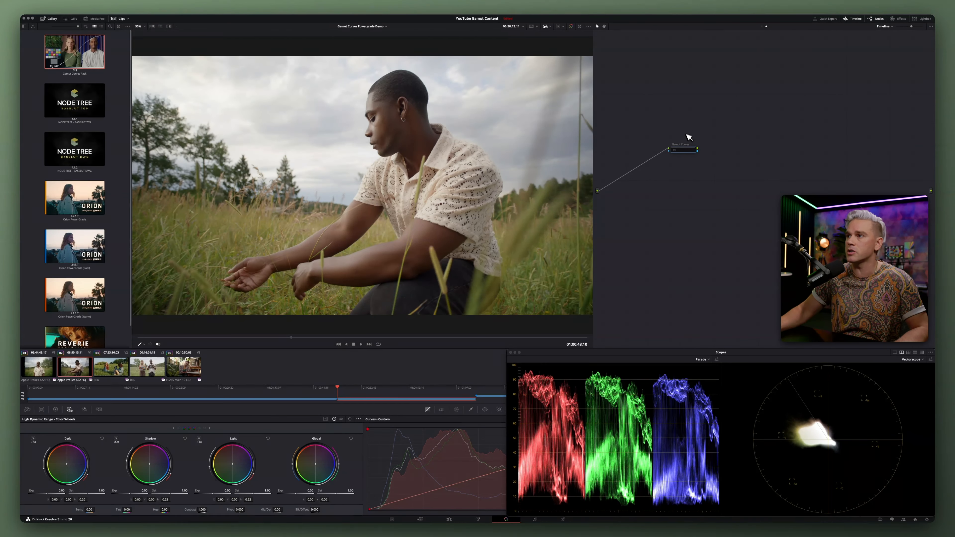
left_click(687, 150)
key("Delete")
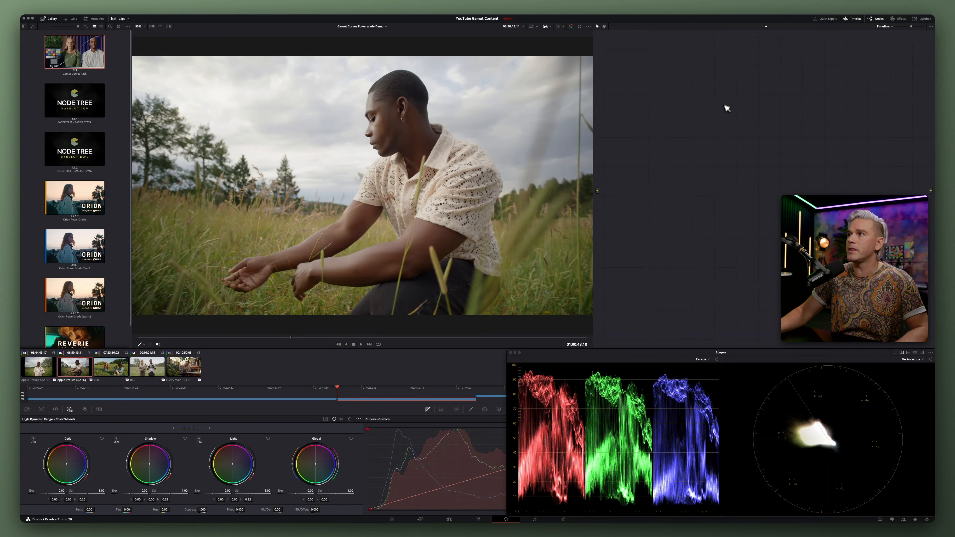
Switch the node graph to clip level, enlarge its nodes and open the fifth clip
left_click(763, 27)
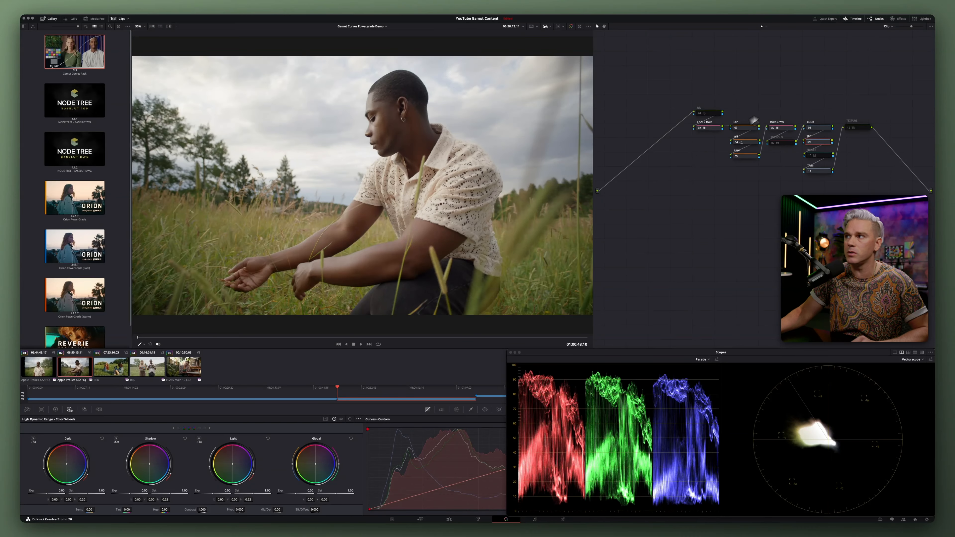
left_click_drag(912, 26, 923, 26)
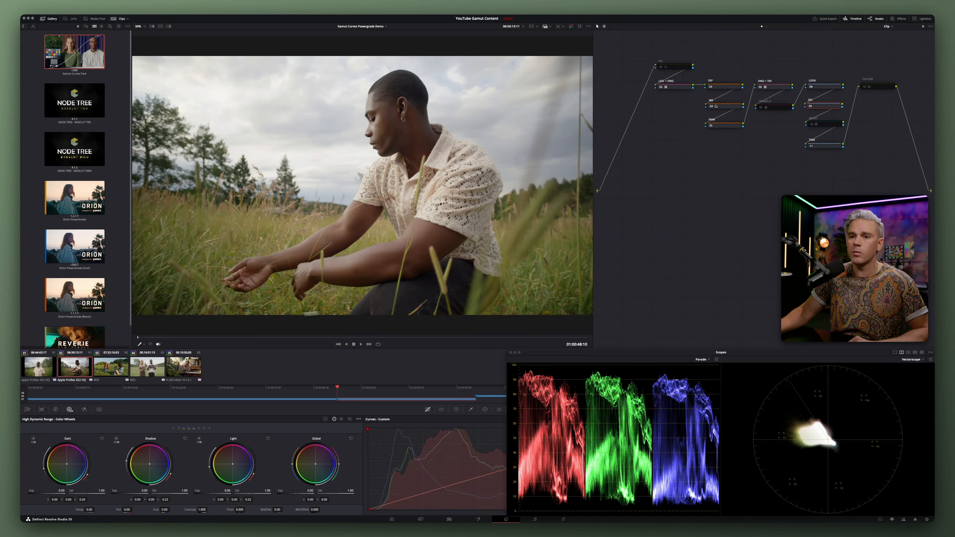
left_click(179, 369)
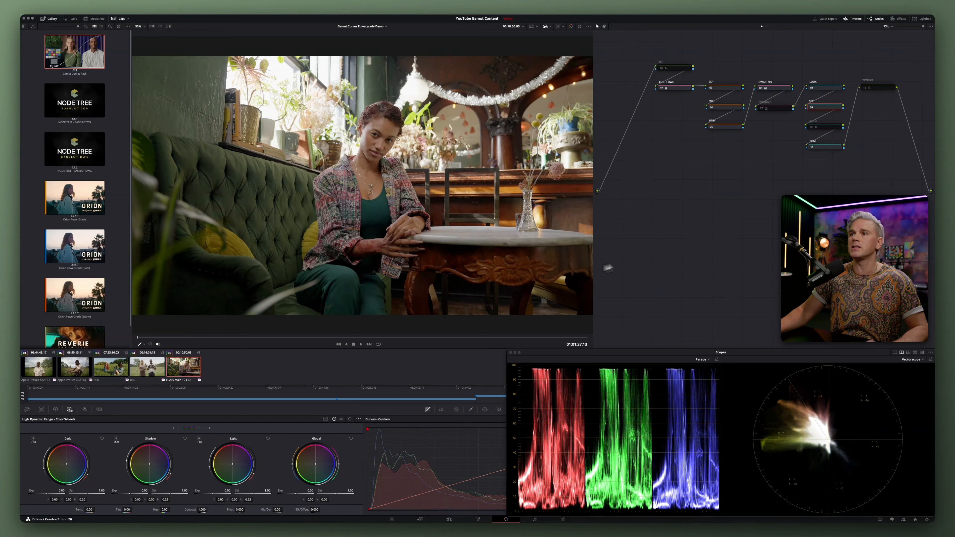
Review the clip's node tree by selecting the input transform, EXP and output transform nodes in turn
left_click(680, 89)
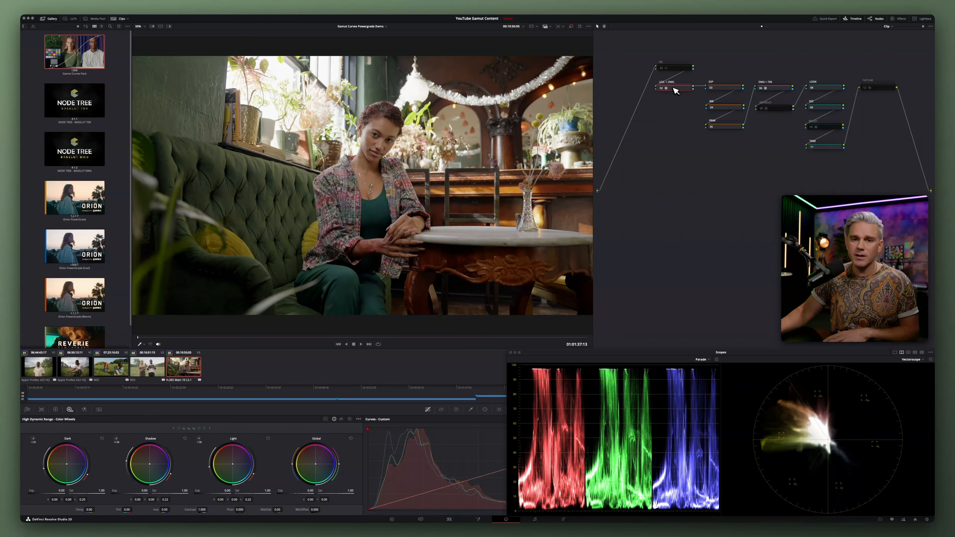
left_click(730, 89)
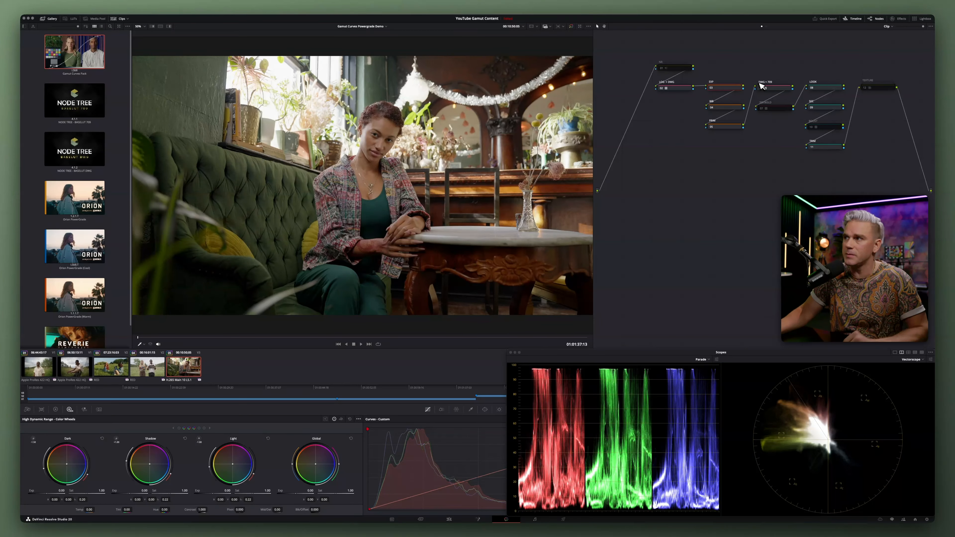
left_click(774, 88)
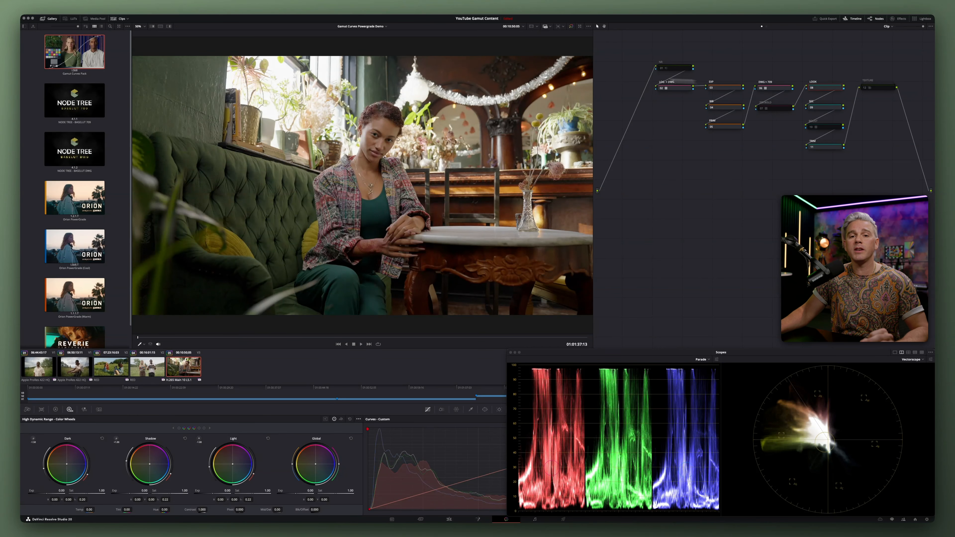
Display the Gamut Curves Pack's node graph and apply the first curve of its first group to the clip's LOOK node
right_click(79, 56)
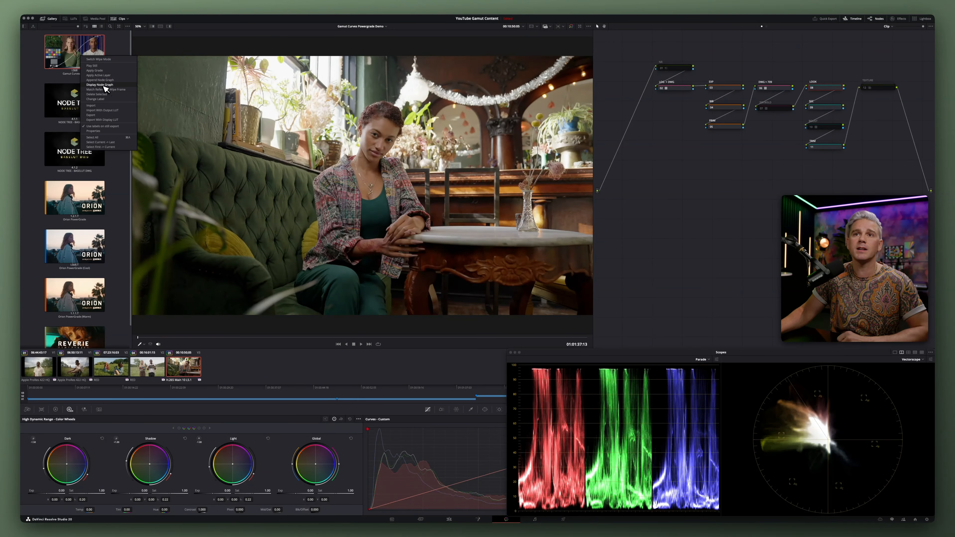
left_click(99, 84)
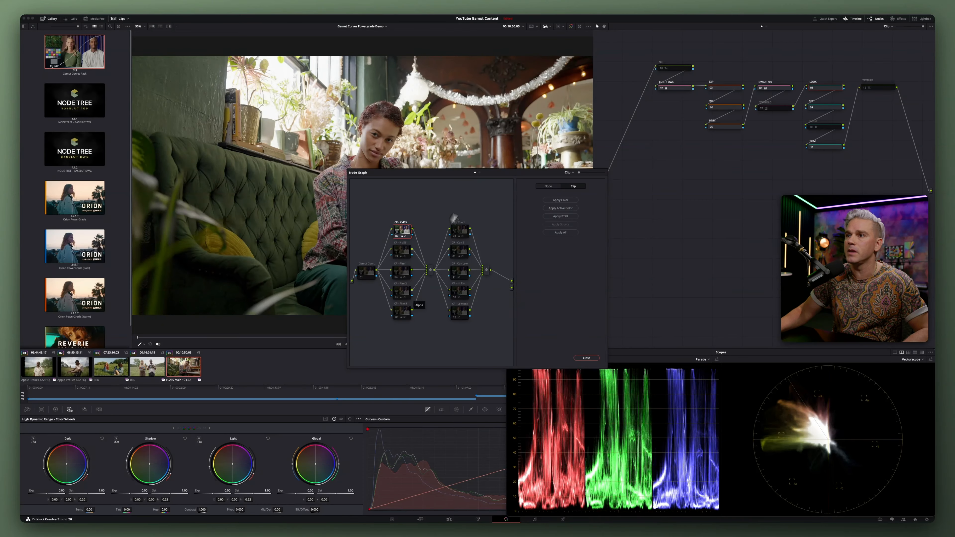
left_click_drag(464, 177, 747, 187)
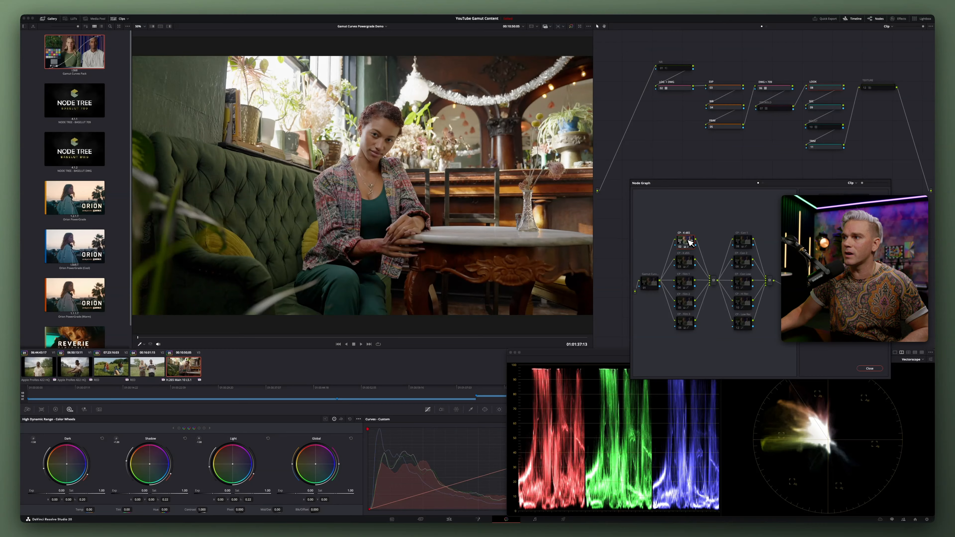
left_click_drag(687, 241, 826, 89)
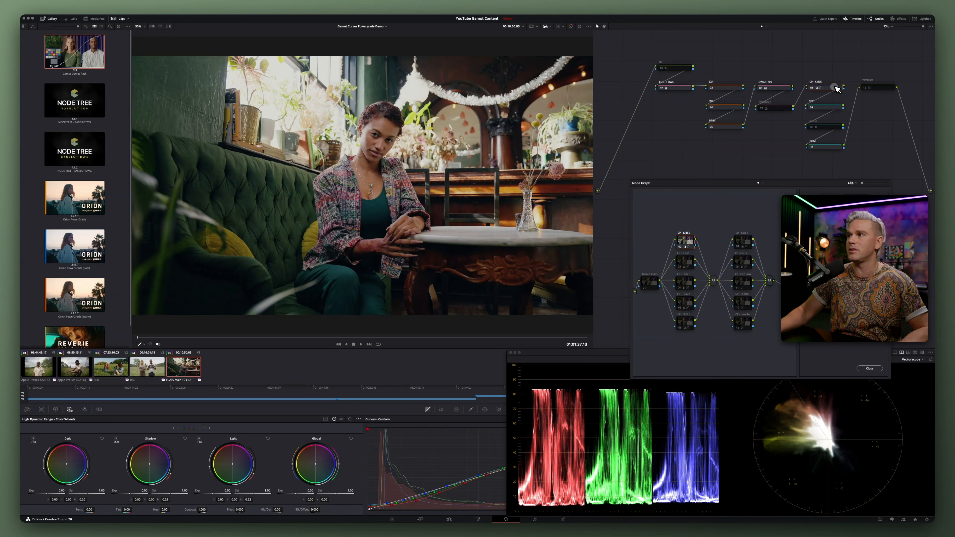
Close the pack's node graph and compare the applied look curve on and off in the full-screen viewer
key("super+d")
key("super+d")
left_click(869, 369)
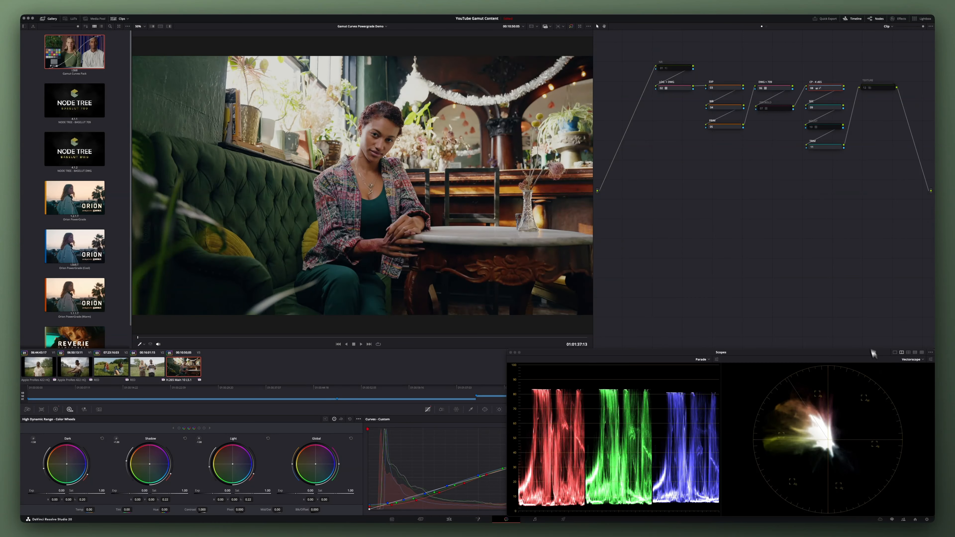
key("super+f")
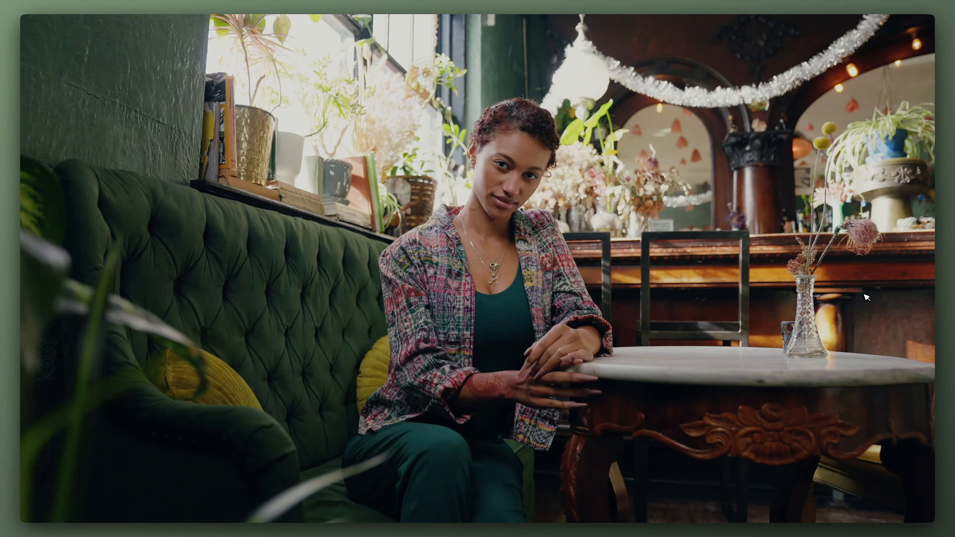
key("super+d")
key("super+d")
key("super+d")
key("super+d")
key("super+f")
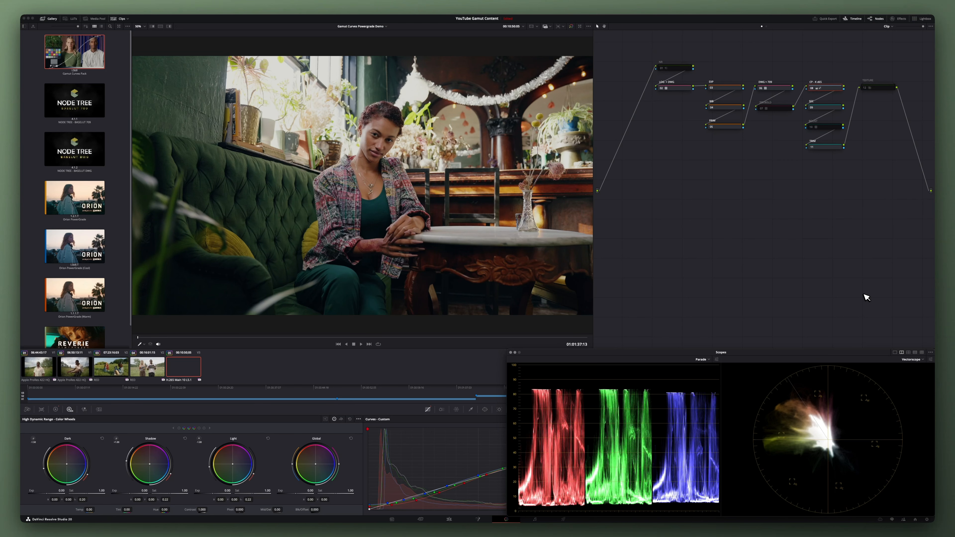
Close the enlarged scopes, raise the red curve's white endpoint to the maximum and remove its upper control point
key("super+shift+w")
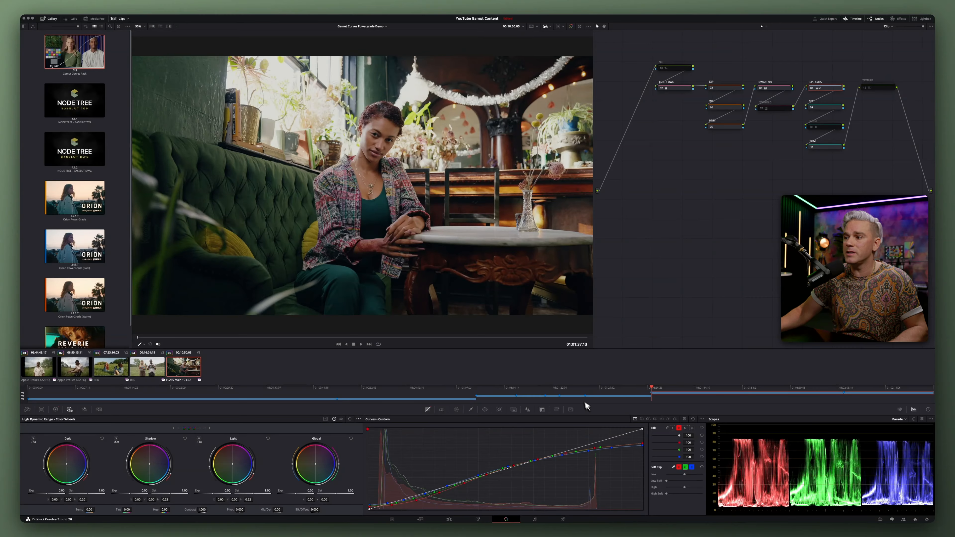
key("shift+super+w")
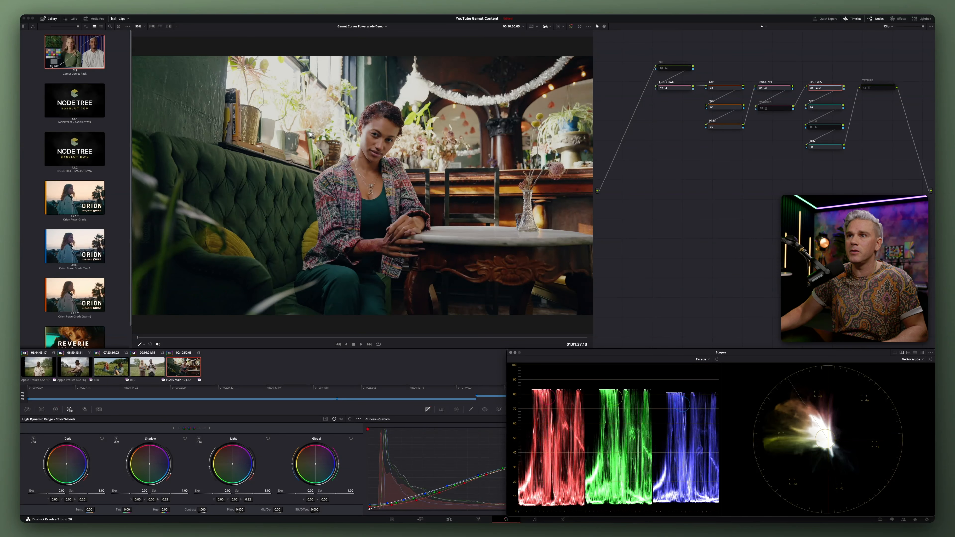
key("shift+super+w")
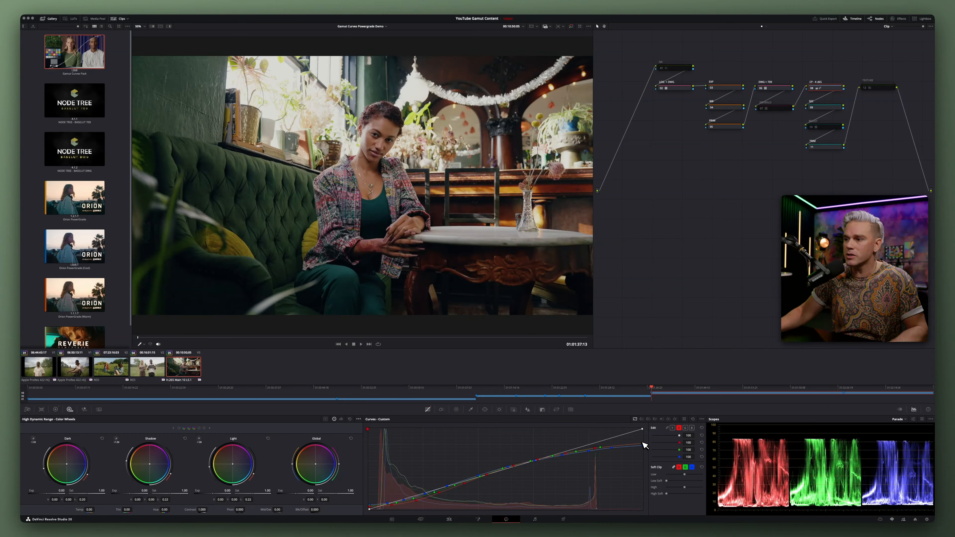
mouse_move(644, 443)
left_mouse_down()
mouse_move(649, 419)
mouse_move(635, 429)
left_mouse_up()
right_click(595, 448)
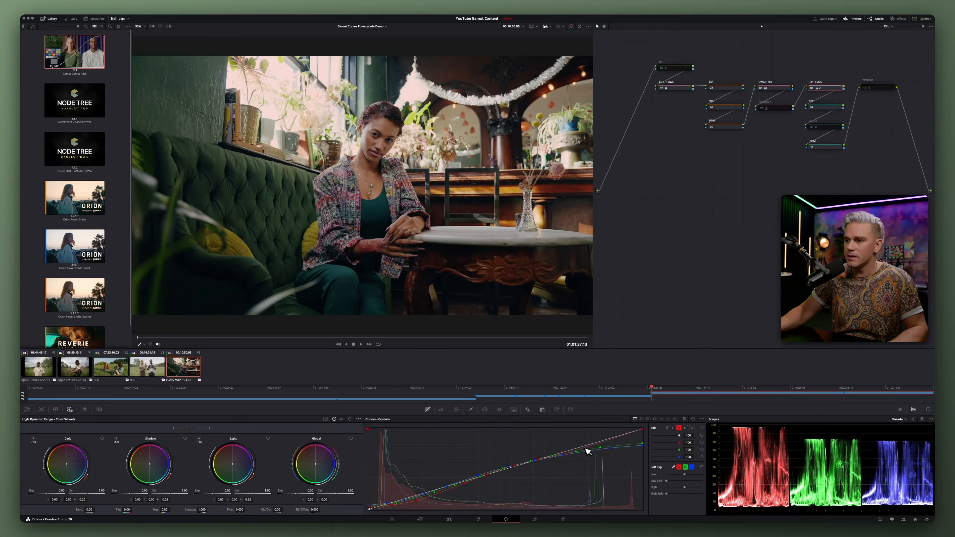
Raise the green and blue curves' white endpoints to the maximum and remove their upper control points
left_click_drag(642, 444, 646, 420)
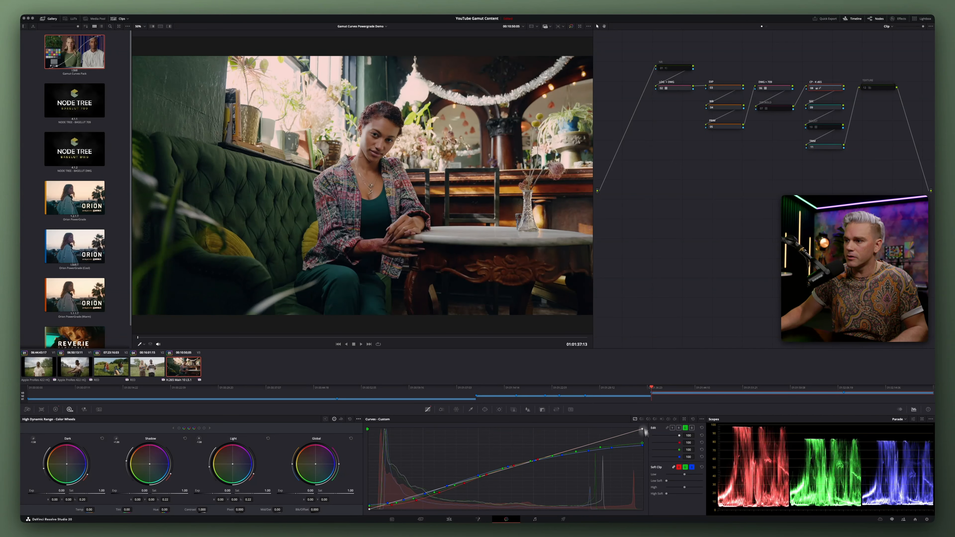
right_click(600, 447)
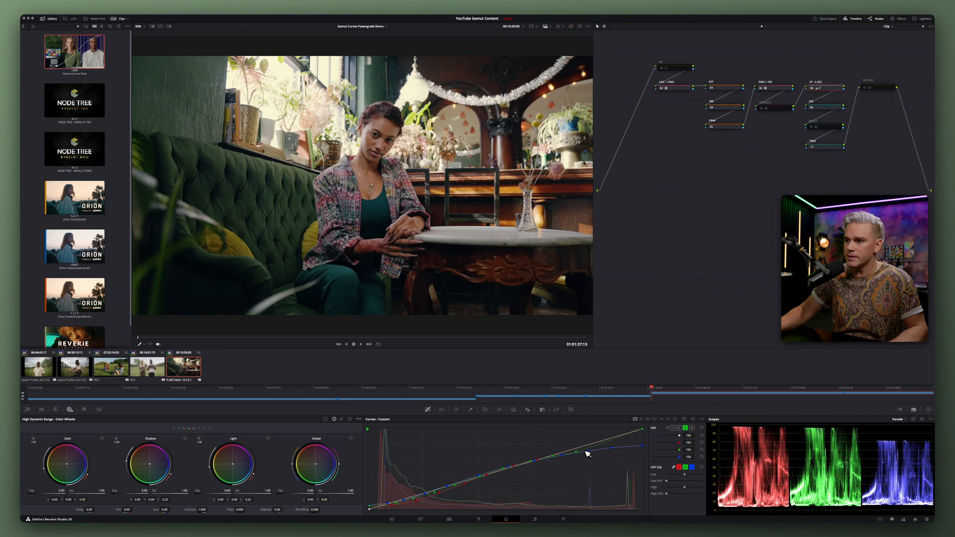
right_click(576, 451)
left_click_drag(643, 445, 645, 418)
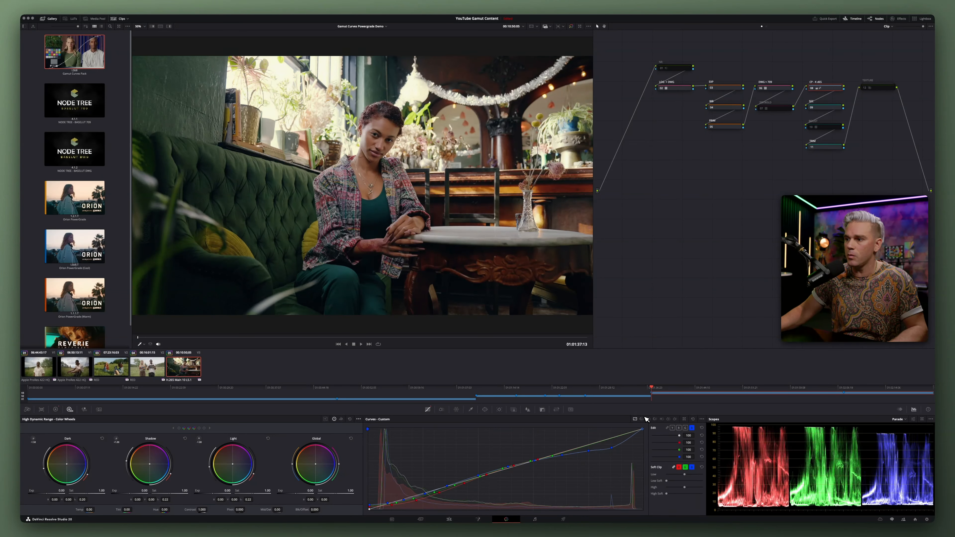
right_click(611, 448)
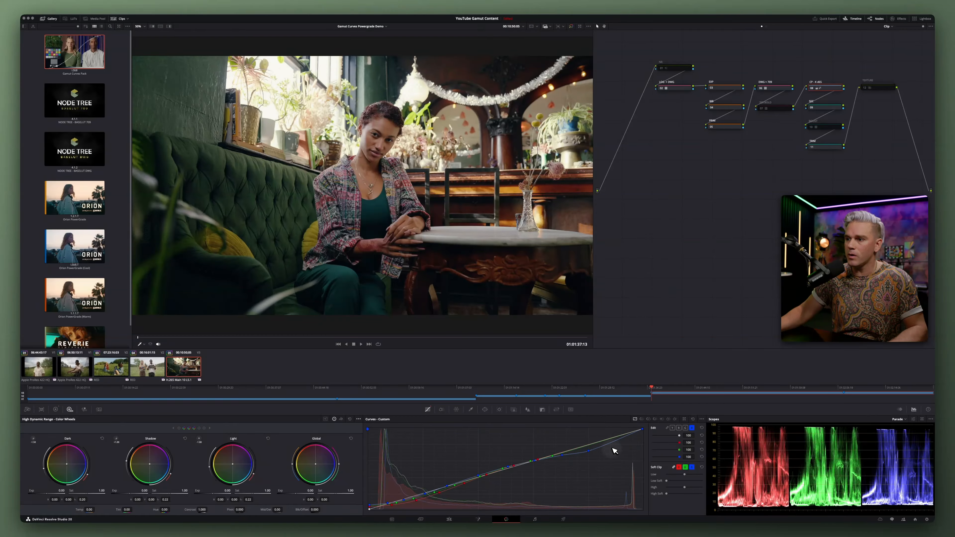
right_click(589, 451)
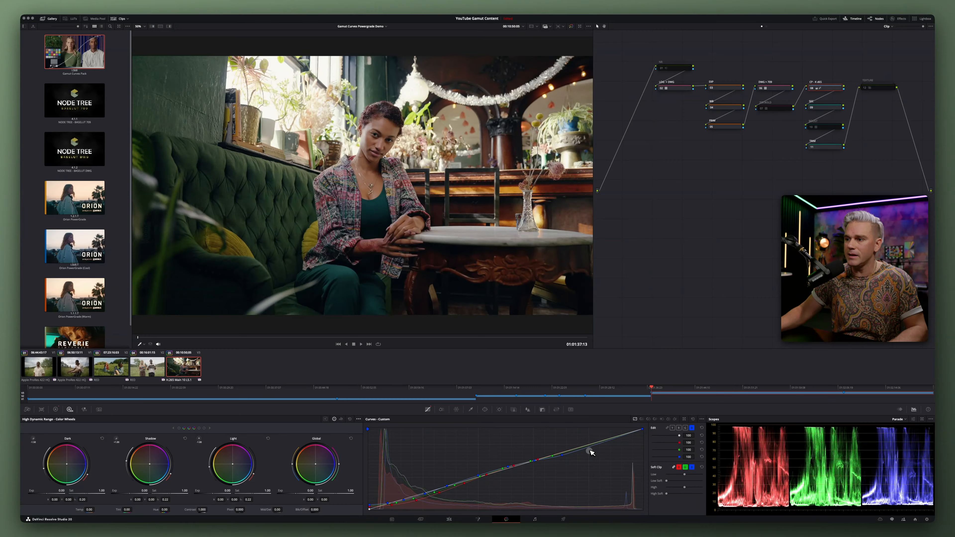
right_click(562, 455)
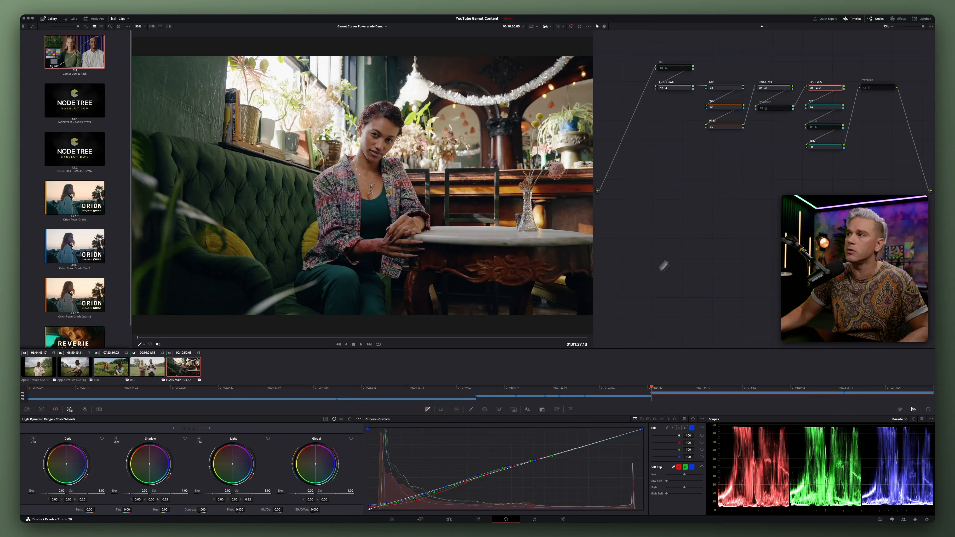
Open the first clip, display the pack's node graph and apply the second group's fourth curve to the LOOK node
left_click(45, 372)
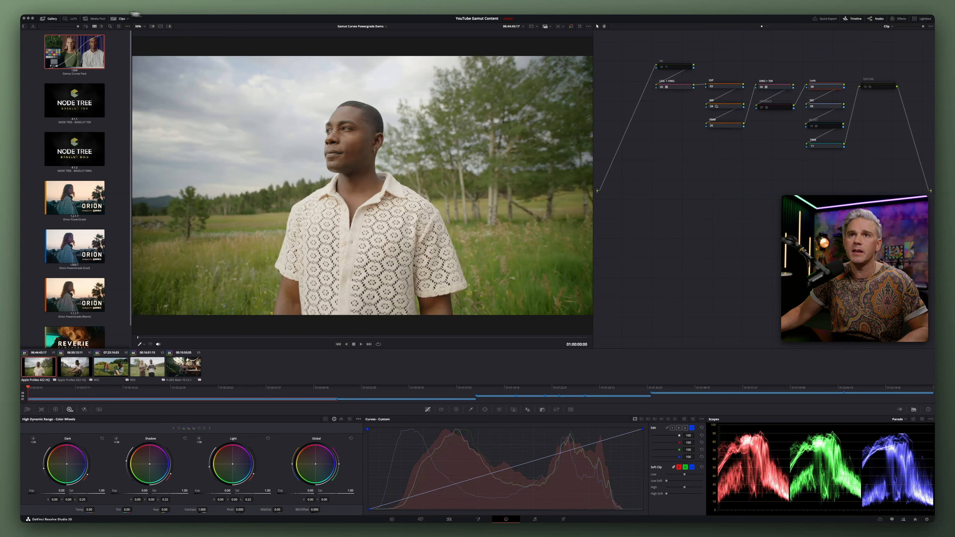
right_click(77, 51)
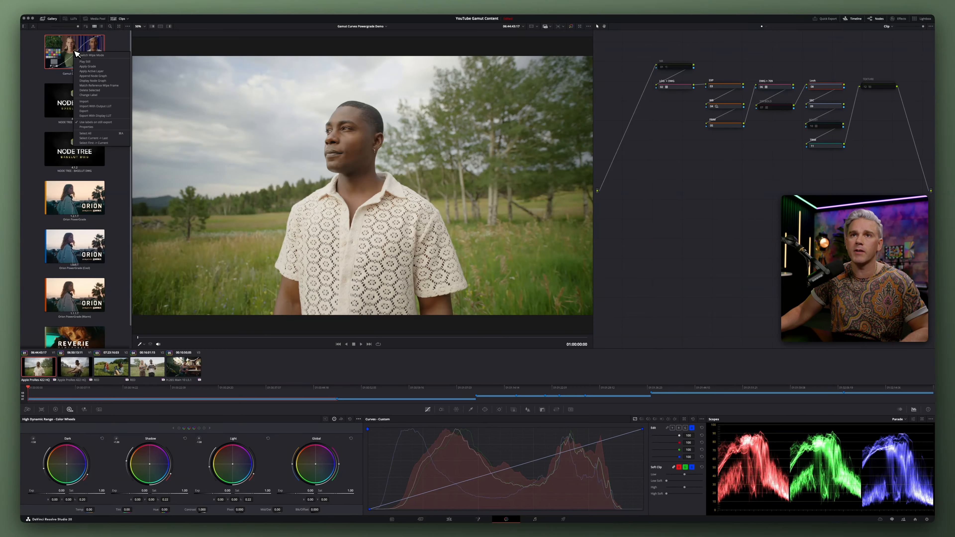
left_click(99, 85)
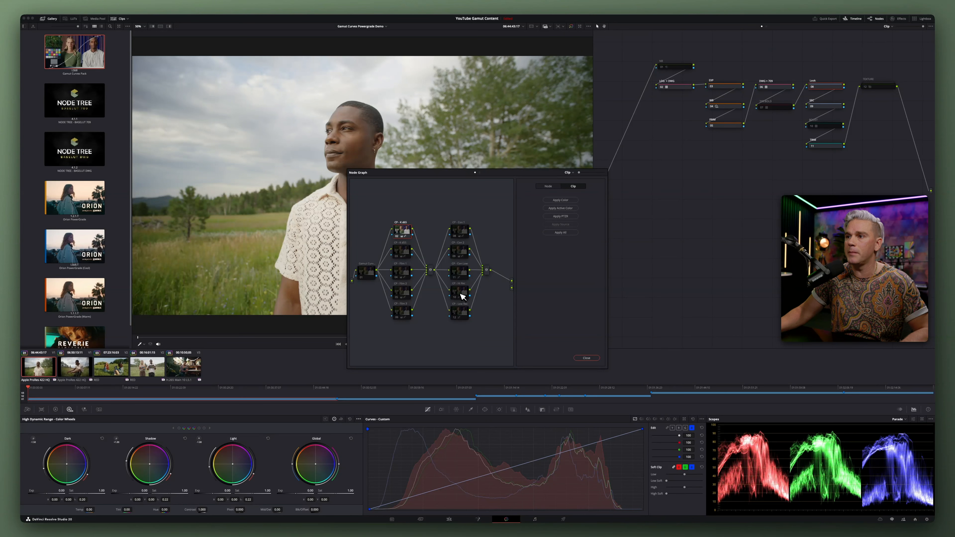
left_click_drag(462, 297, 829, 109)
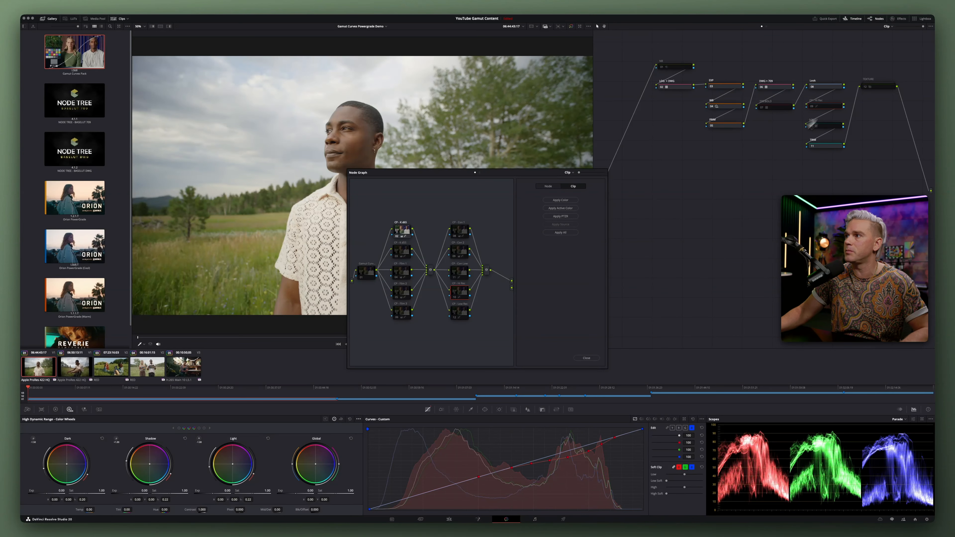
left_click_drag(462, 294, 825, 86)
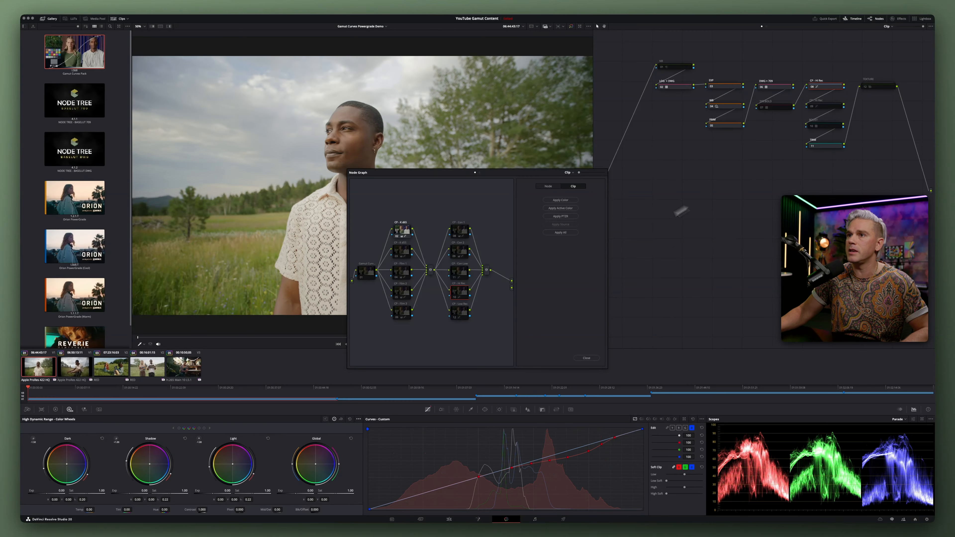
Apply the first group's fourth curve to the second node in the look column and the second group's first curve to the last node
left_click_drag(514, 172, 286, 316)
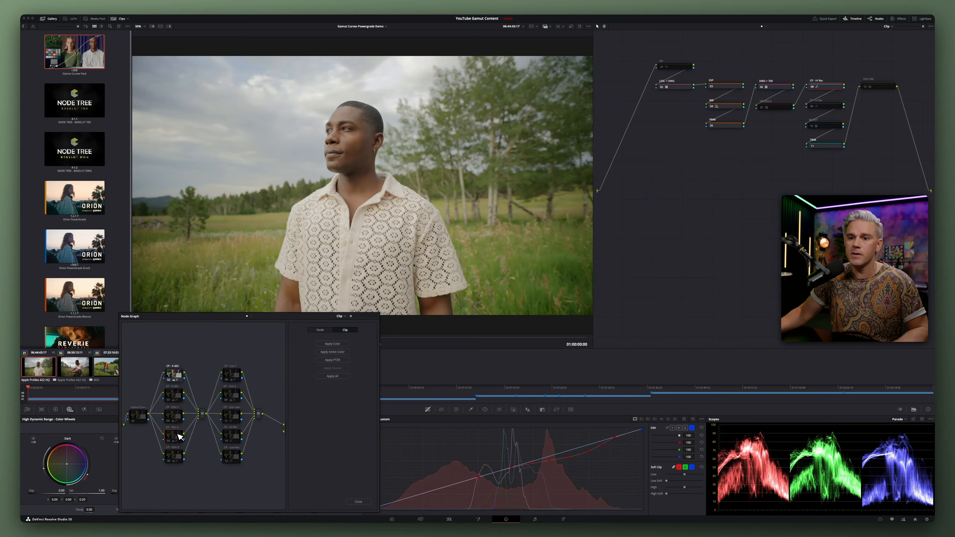
left_click_drag(180, 437, 832, 109)
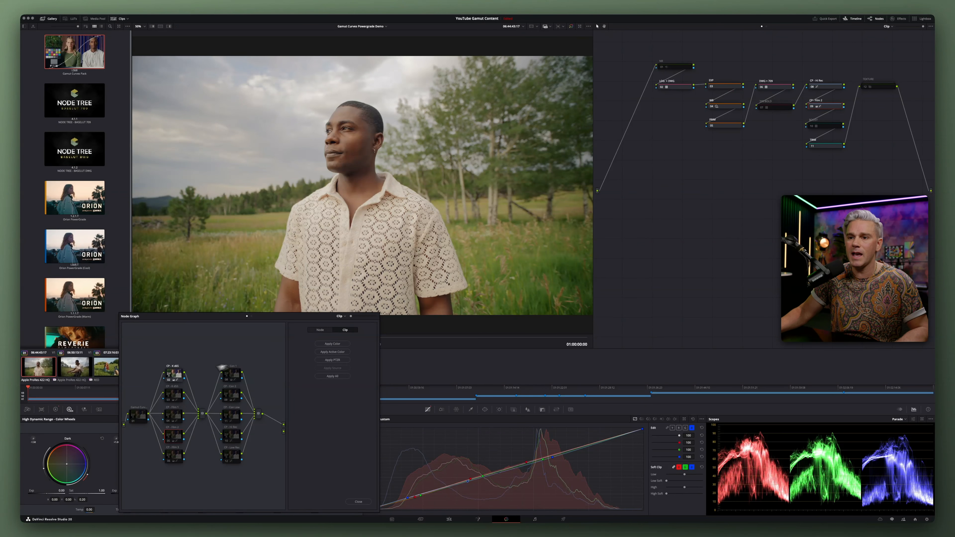
left_click_drag(228, 380, 833, 149)
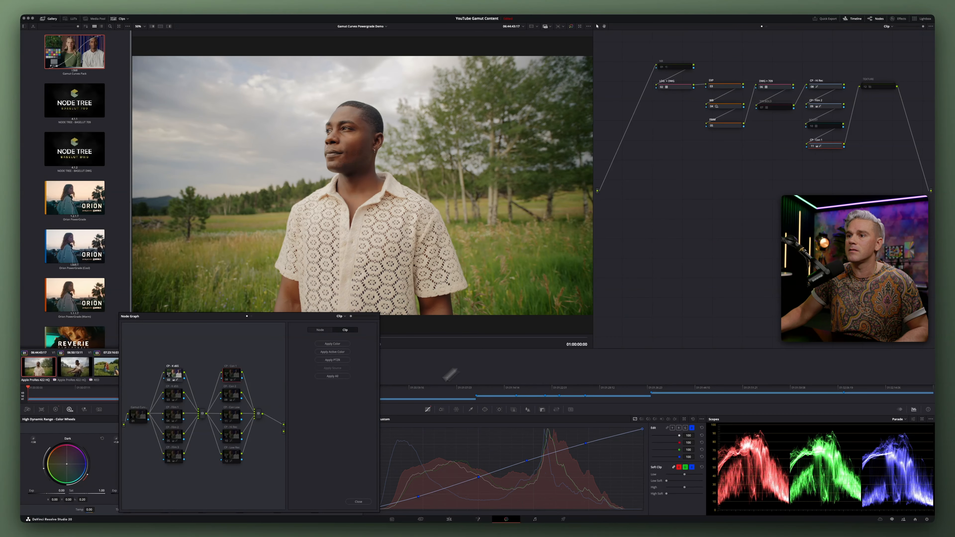
Close the pack's node graph and delete the unused third node from the look column
left_click(364, 498)
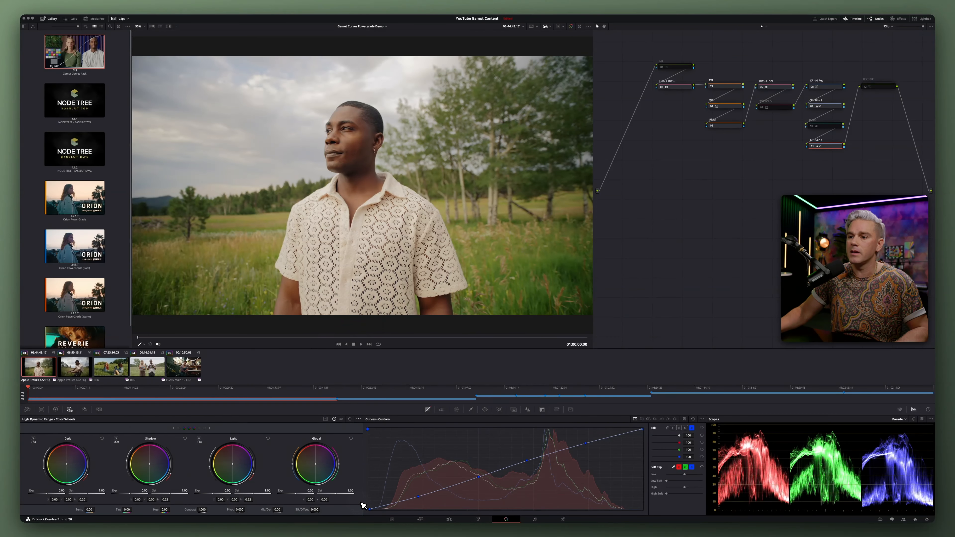
left_click(836, 127)
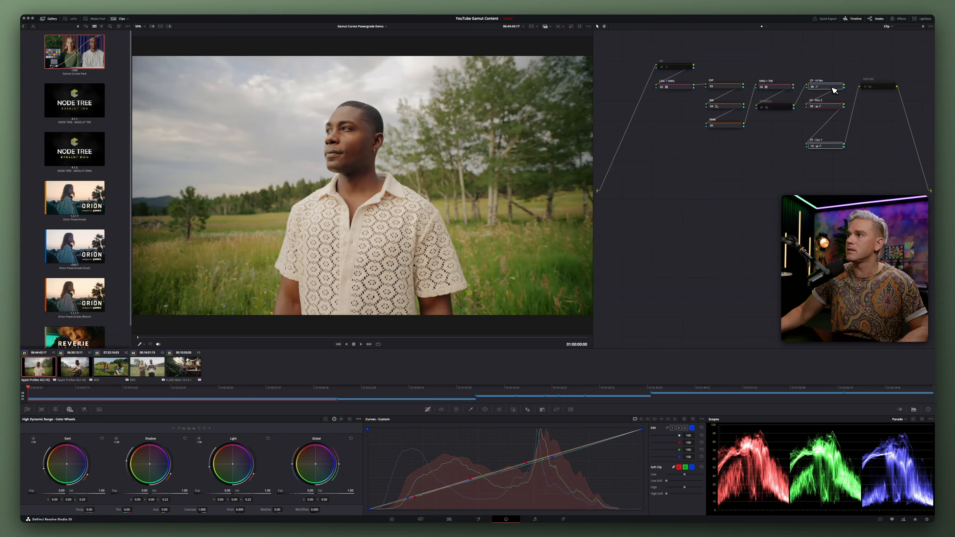
key("Delete")
Toggle the three applied curve nodes off and on one after another to compare their effect on the first clip
key("super+d")
key("super+d")
key("super+d")
key("super+d")
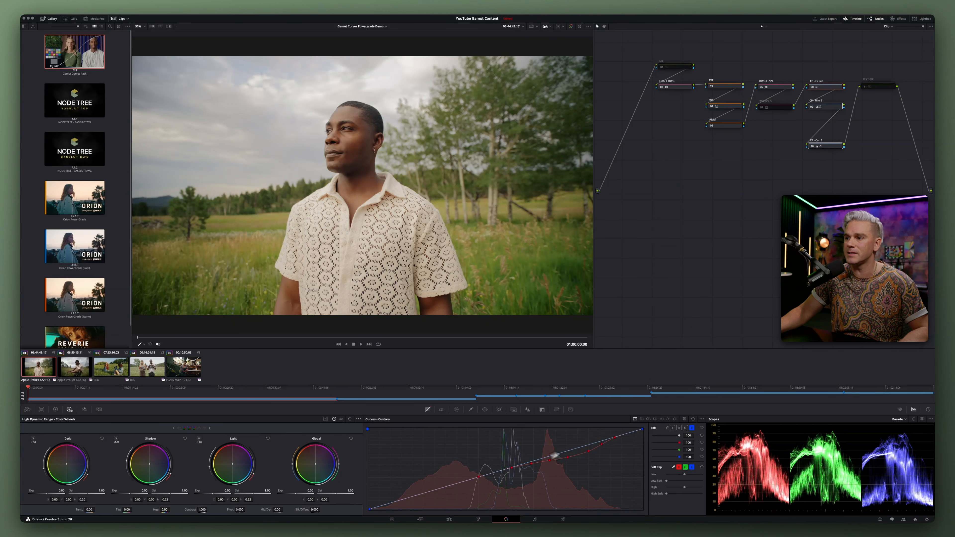
key("super+d")
key("super+d")
left_click(839, 107)
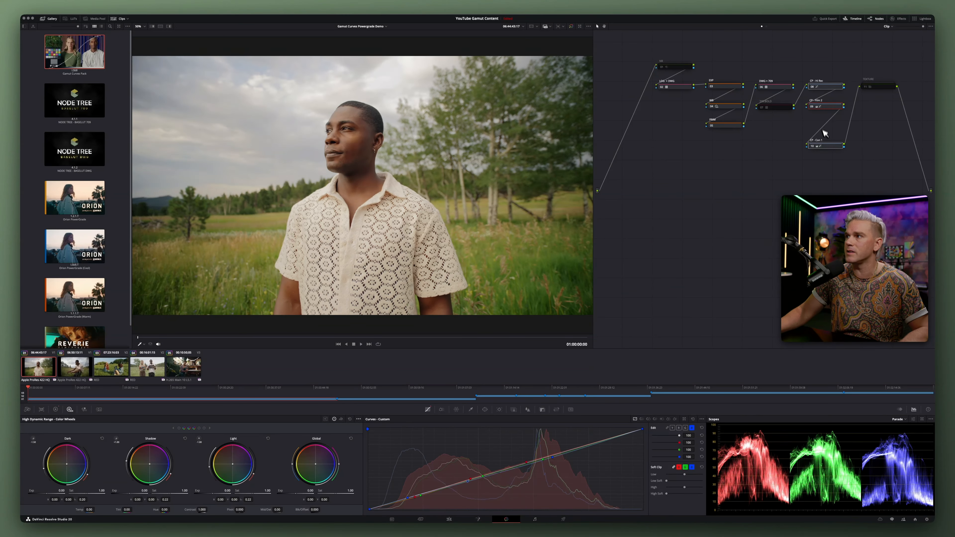
left_click(832, 148)
key("super+d")
key("super+d")
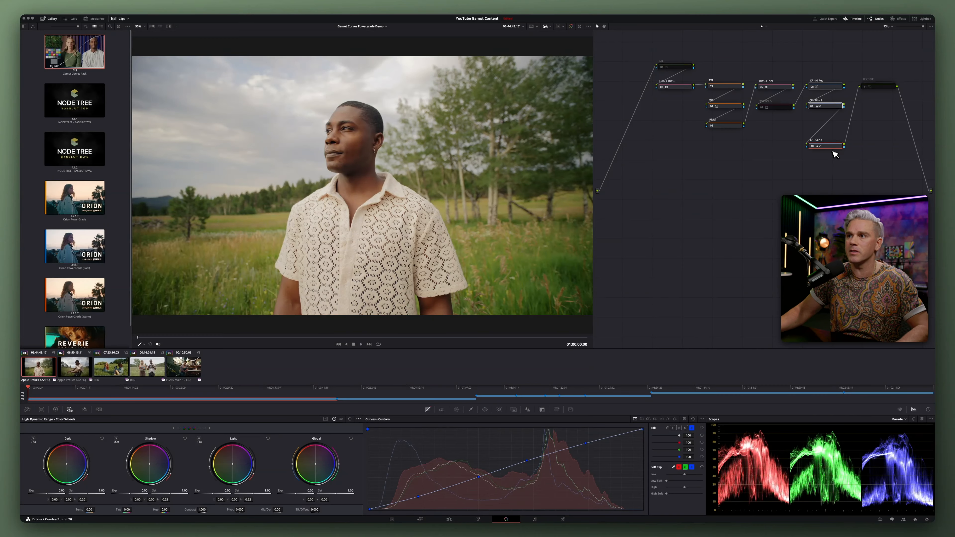
key("super+d")
key("super+d")
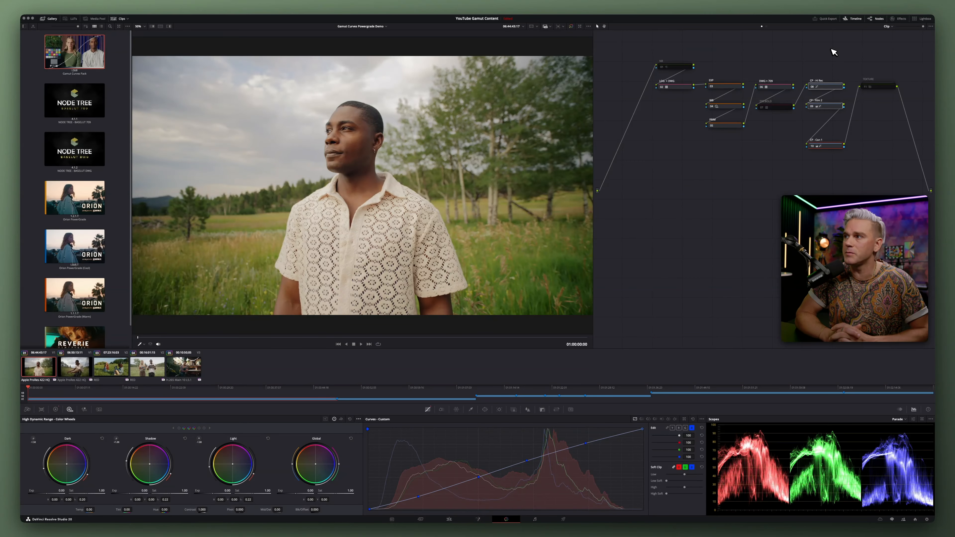
Open the third clip, apply the THETA LUT to its LOOK node and compare the image with and without it
left_click(107, 372)
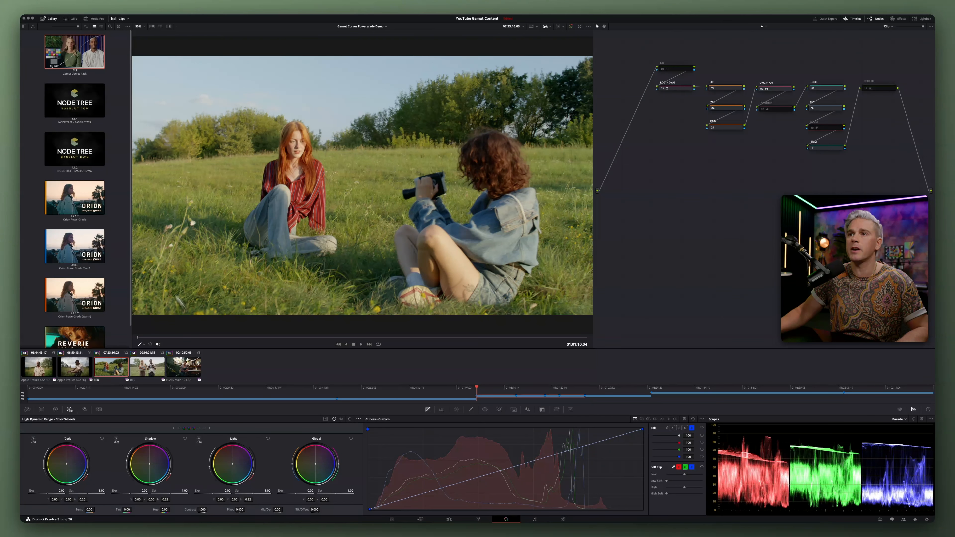
left_click(73, 19)
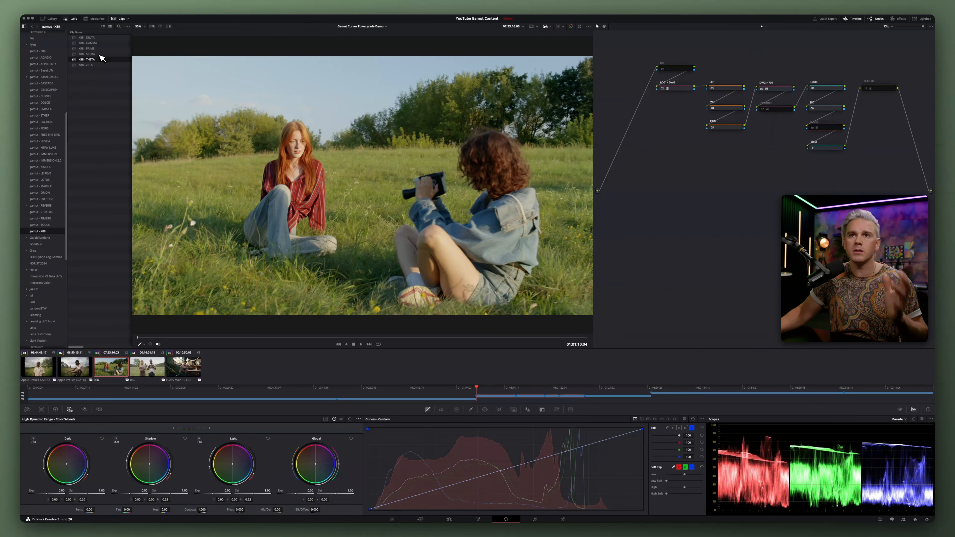
left_click_drag(102, 62, 823, 90)
key("super+d")
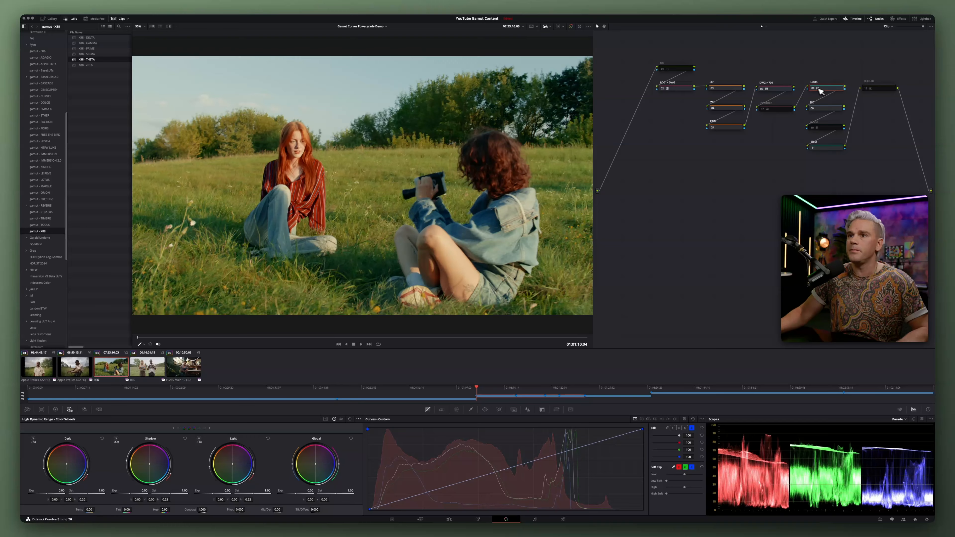
key("super+d")
key("super+d")
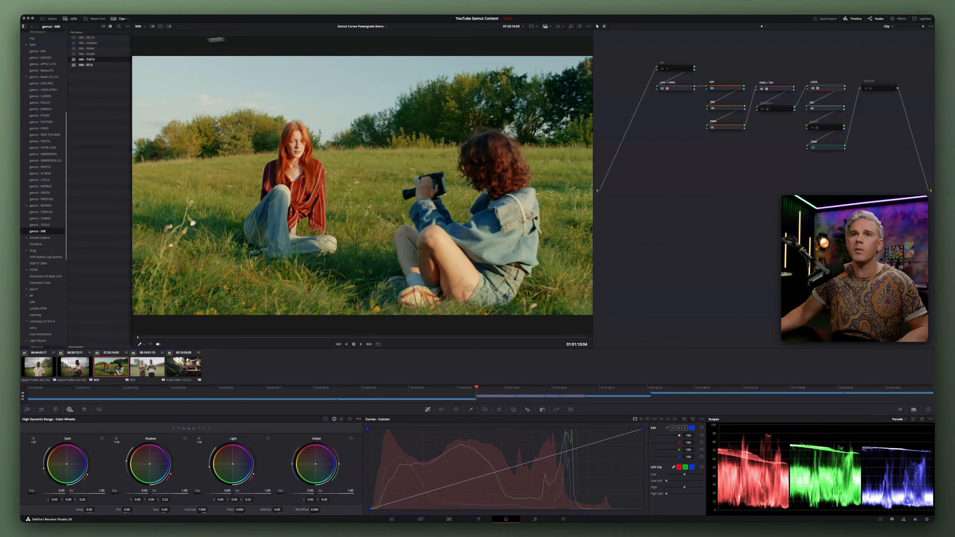
Display the Gamut Curves Pack's node graph and apply the first group's fifth curve to the second node in the look column
left_click(52, 18)
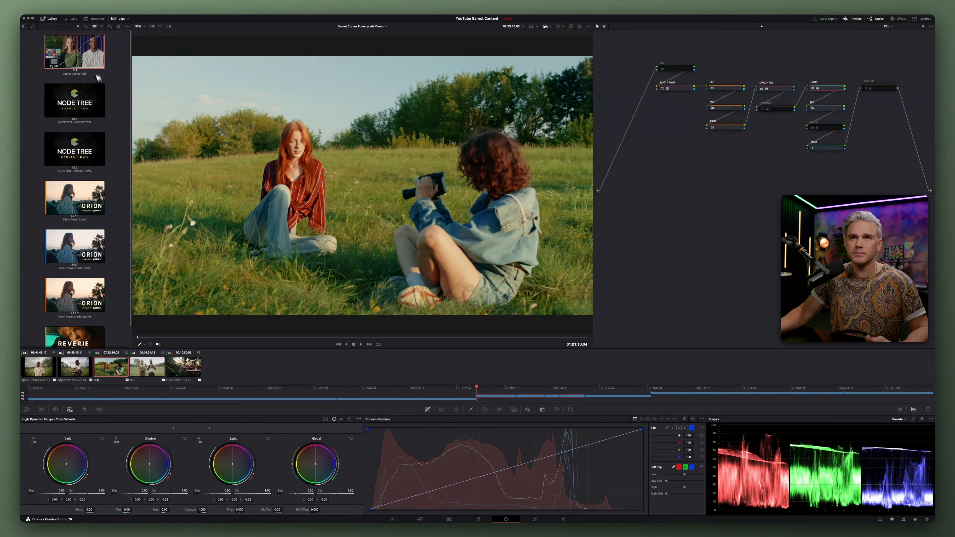
right_click(92, 57)
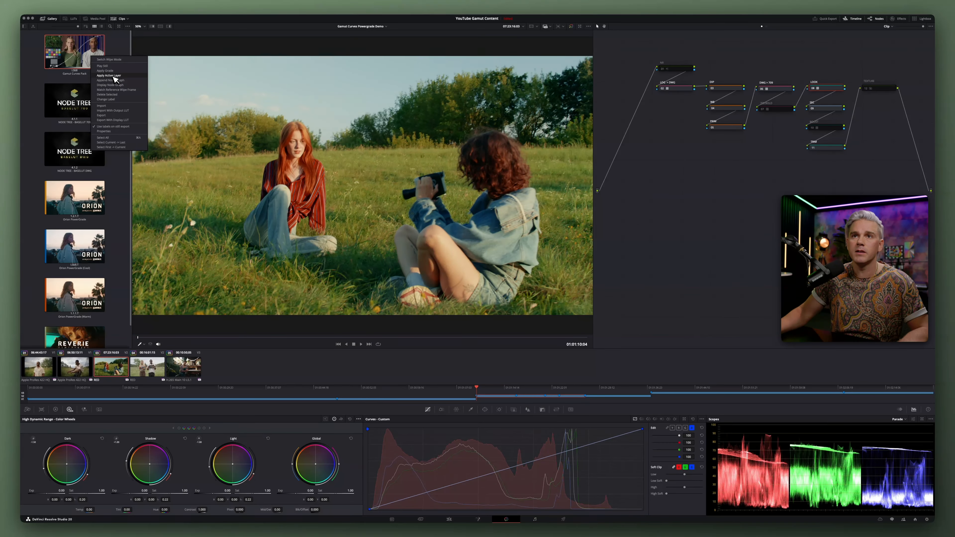
left_click(111, 84)
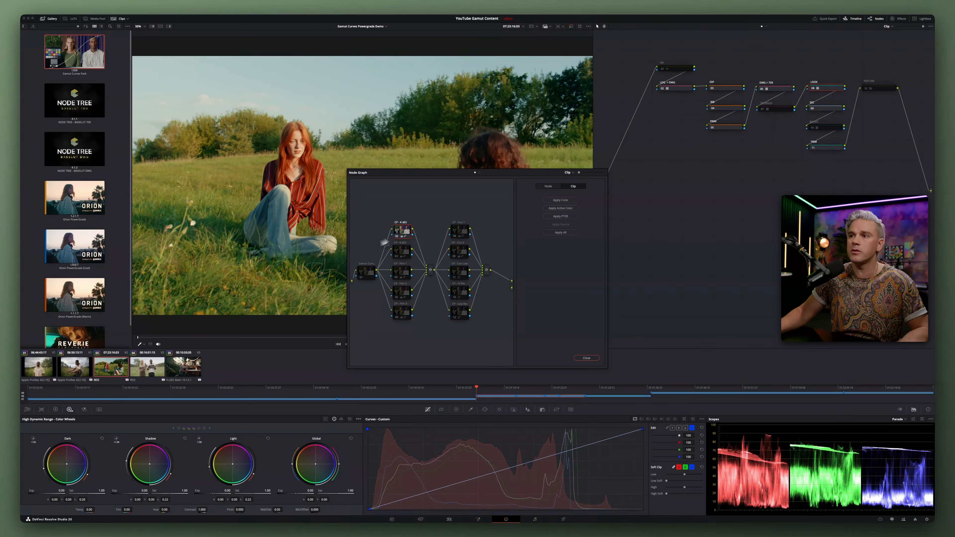
left_click_drag(424, 182, 109, 248)
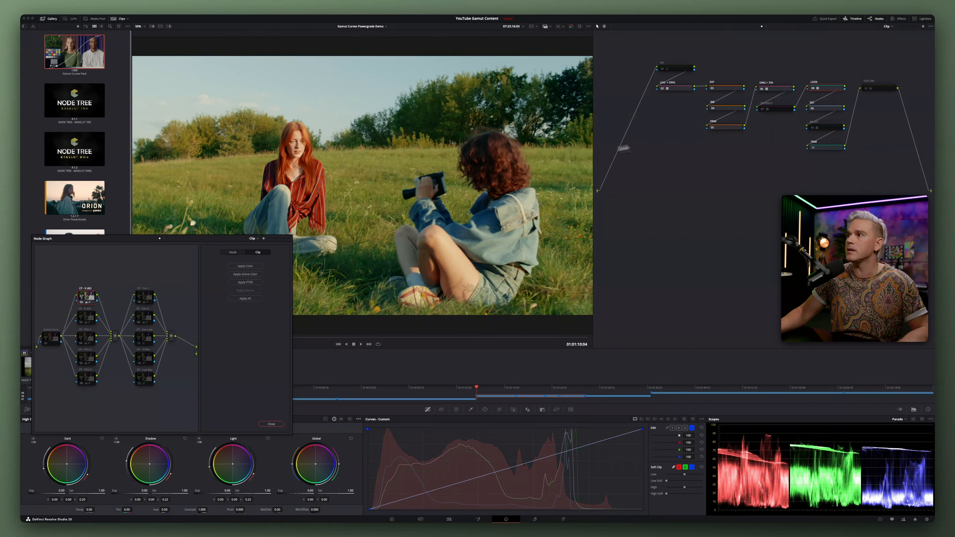
left_click_drag(86, 377, 829, 111)
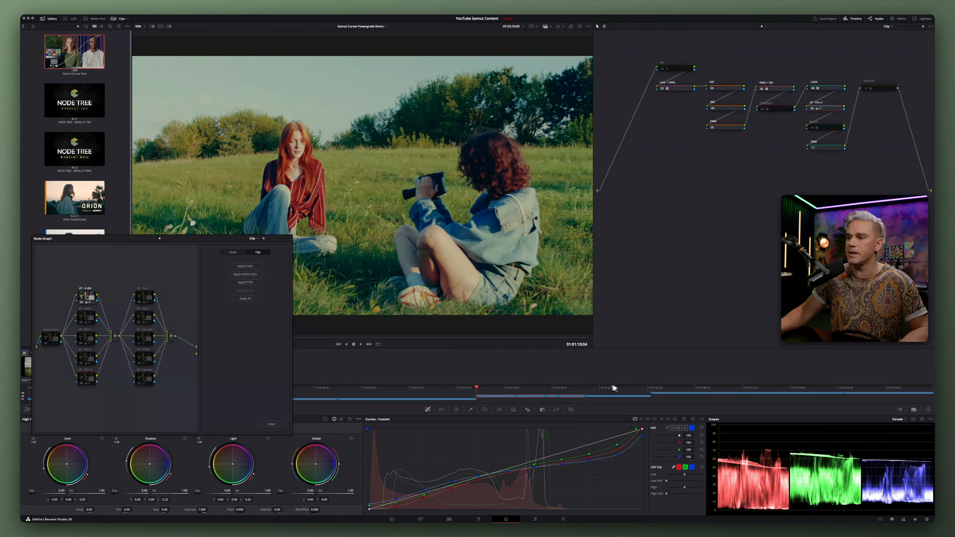
Set the key output gain of the newly applied curve node to 0.5
left_click(543, 410)
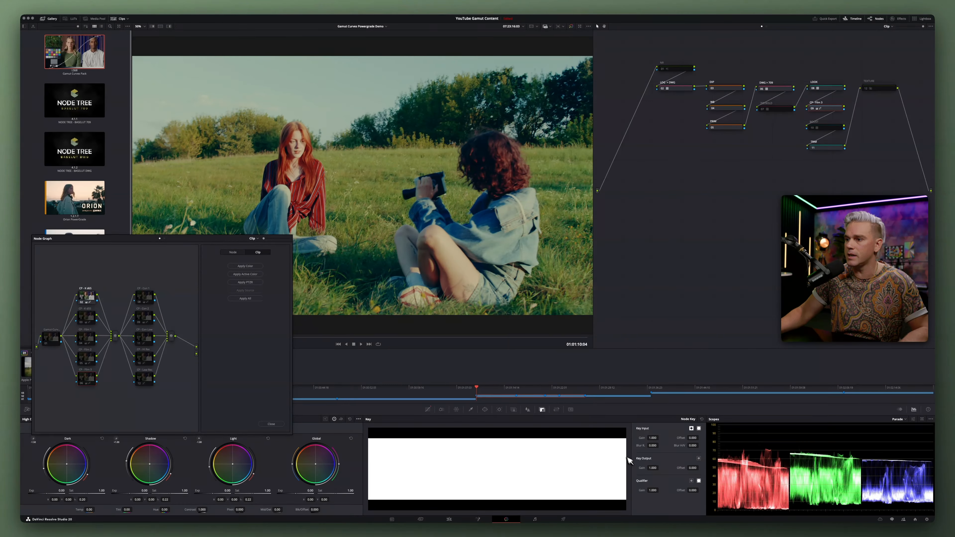
left_click_drag(653, 468, 323, 481)
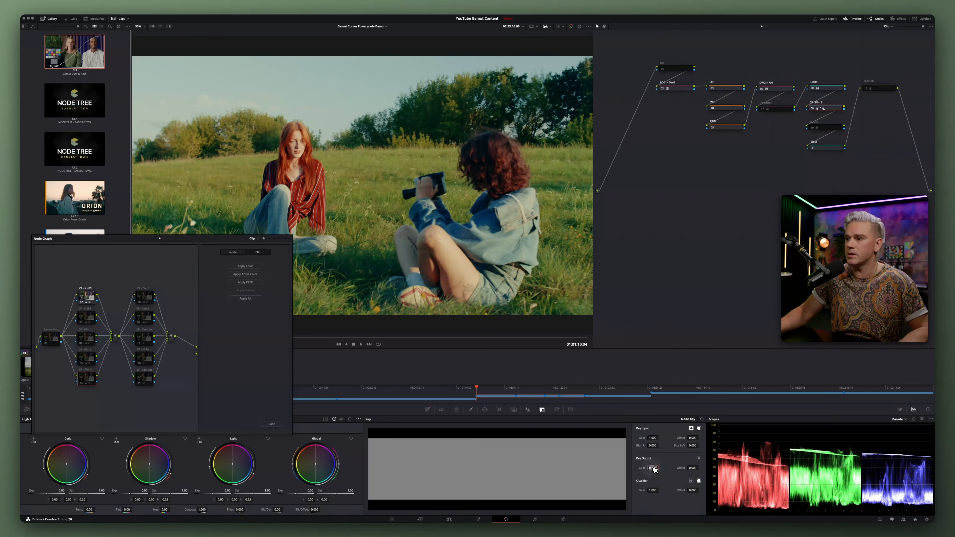
type(".5")
key("Return")
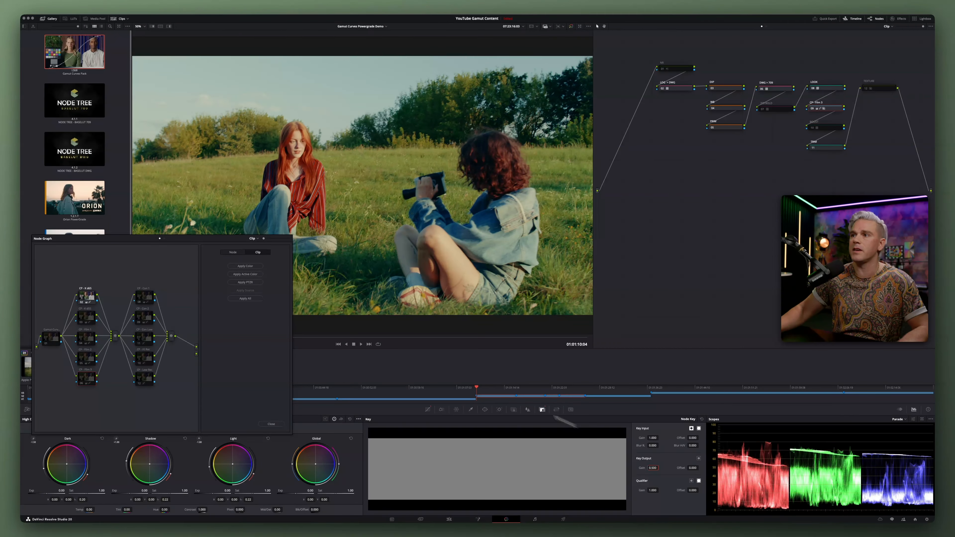
Insert a serial node before the LOOK node, place it above, and apply and enable the second group's fourth curve on it
left_click(829, 88)
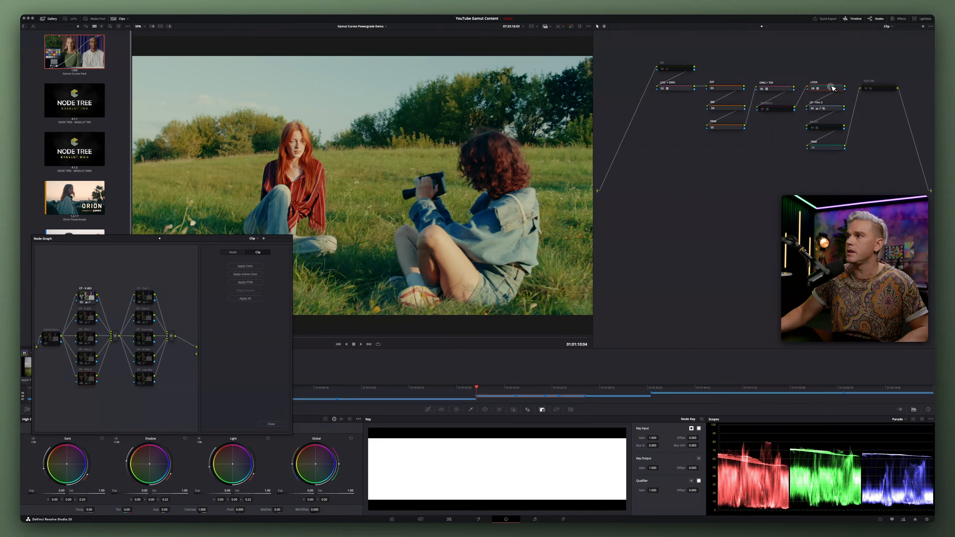
key("shift+s")
left_click_drag(823, 174, 832, 71)
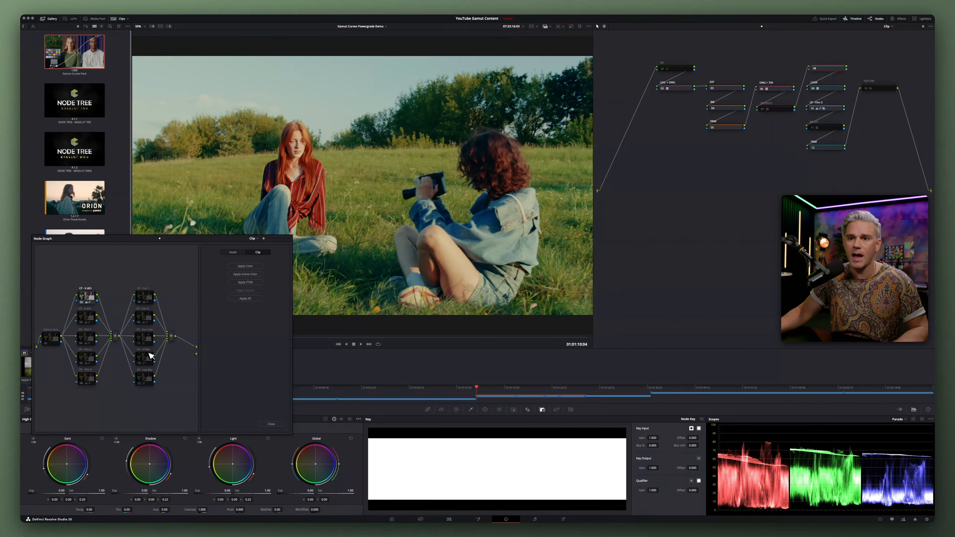
left_click_drag(150, 355, 829, 70)
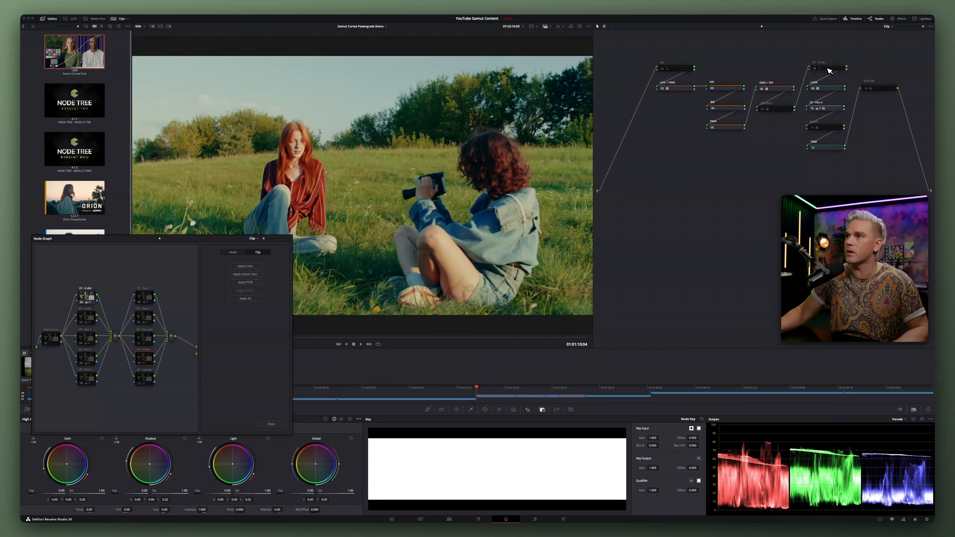
key("super+d")
Toggle the curve node before LOOK off and on to compare its effect on the third clip, and close the pack's node graph
key("super+d")
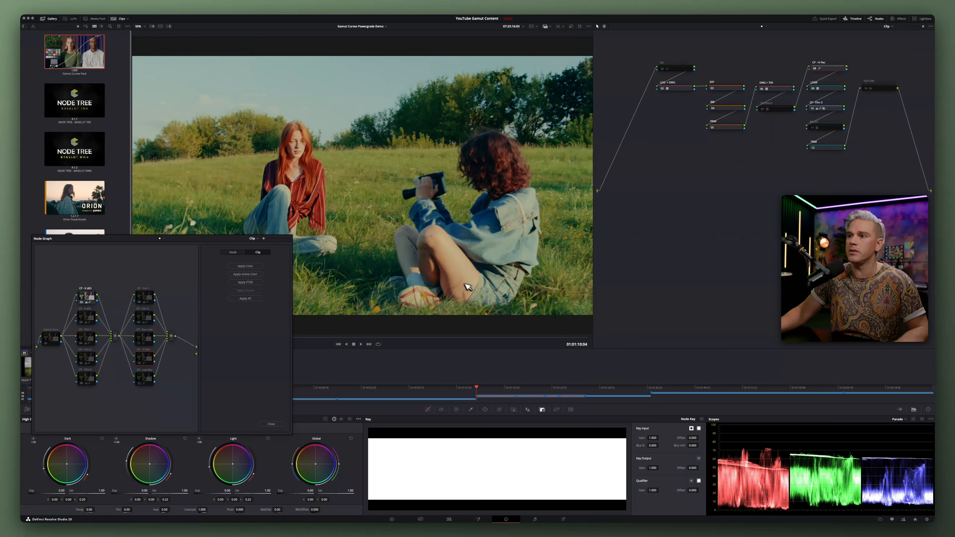
key("super+d")
key("super+d")
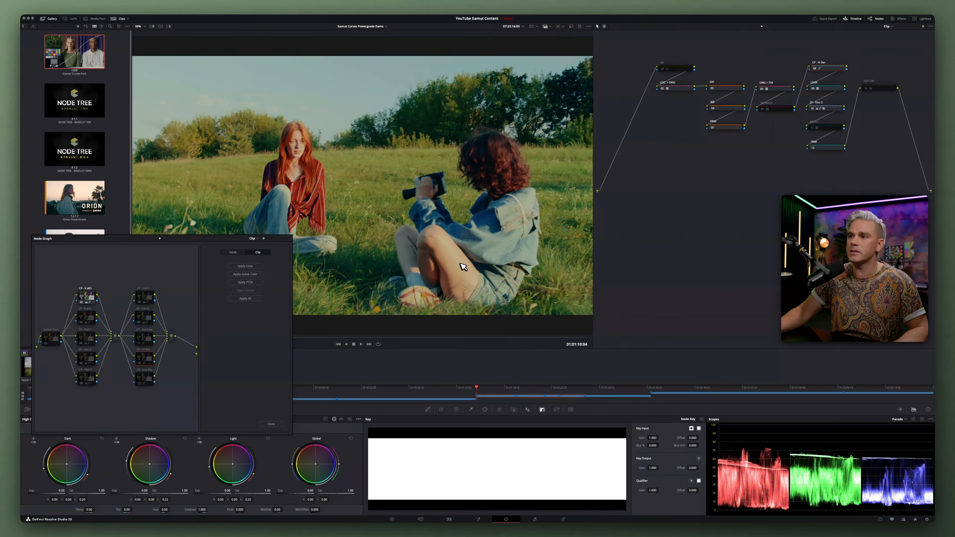
key("super+d")
key("super+d")
key("super+d")
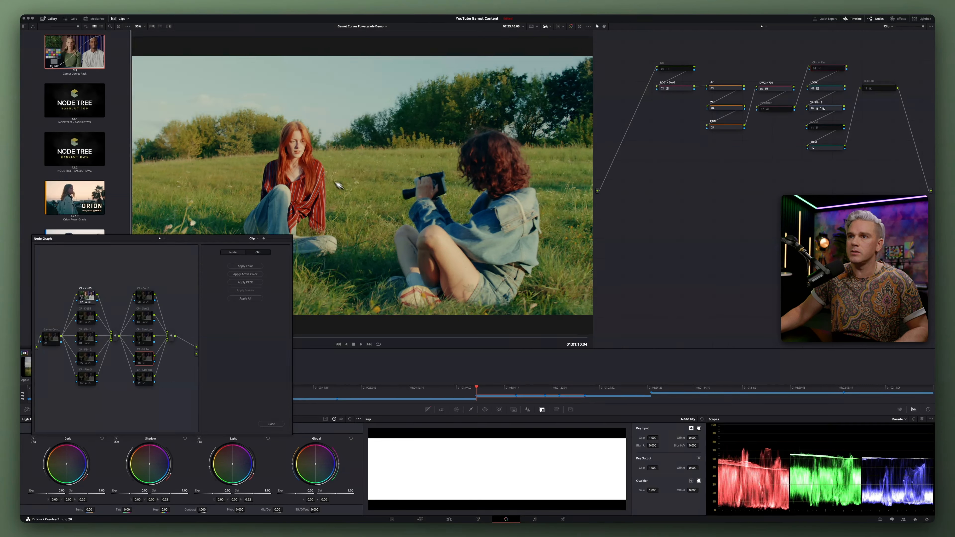
key("super+d")
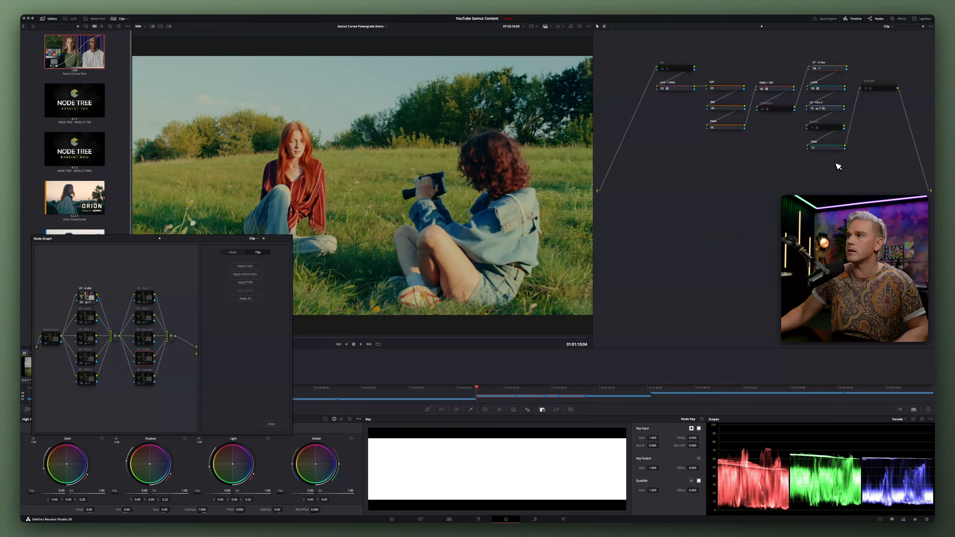
left_click(271, 424)
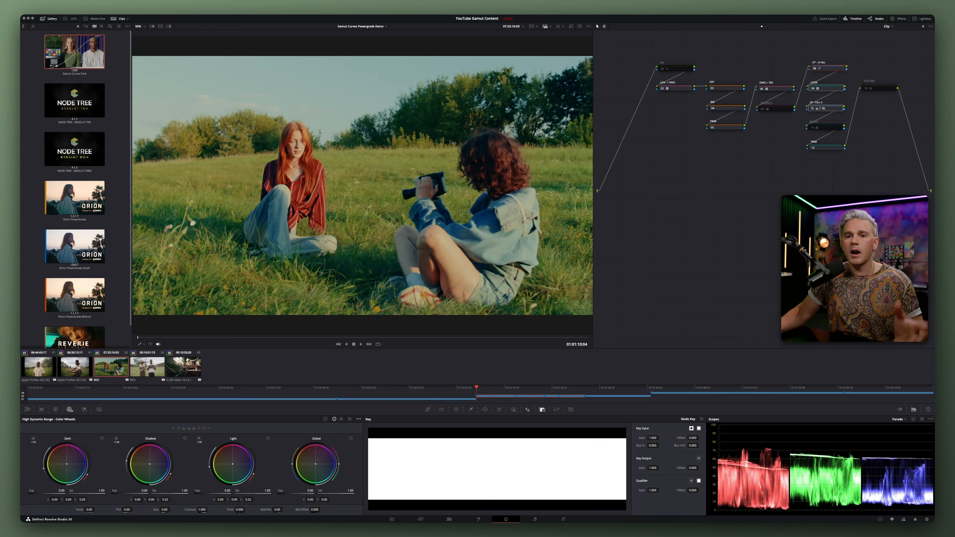
Open the second clip and apply the second group's fourth curve from the pack's node graph to its LOOK node
left_click(77, 367)
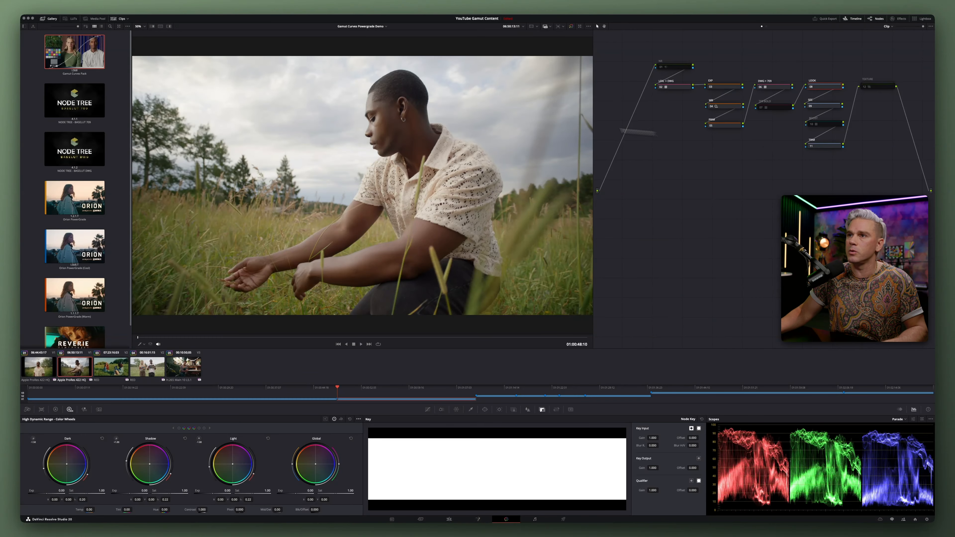
right_click(68, 46)
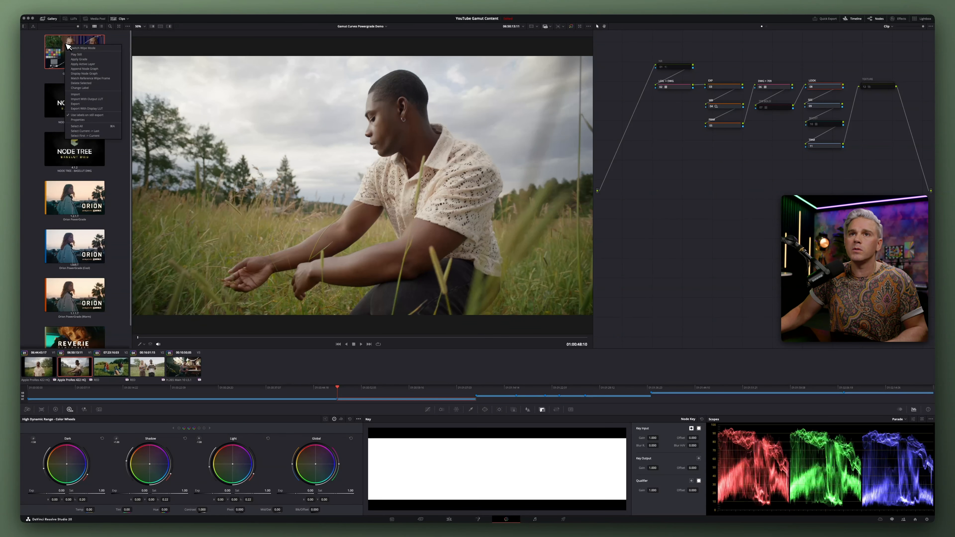
left_click(89, 73)
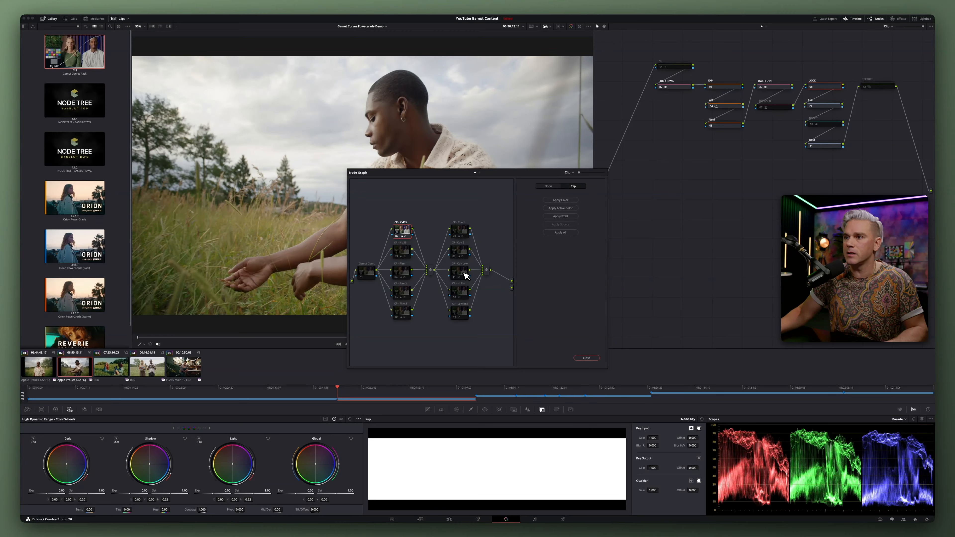
left_click_drag(466, 289, 825, 88)
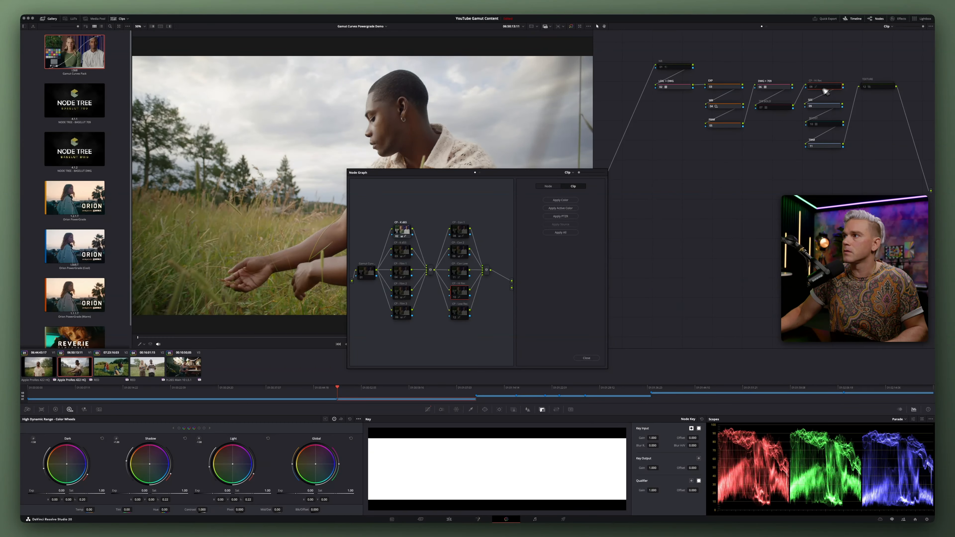
left_click(586, 358)
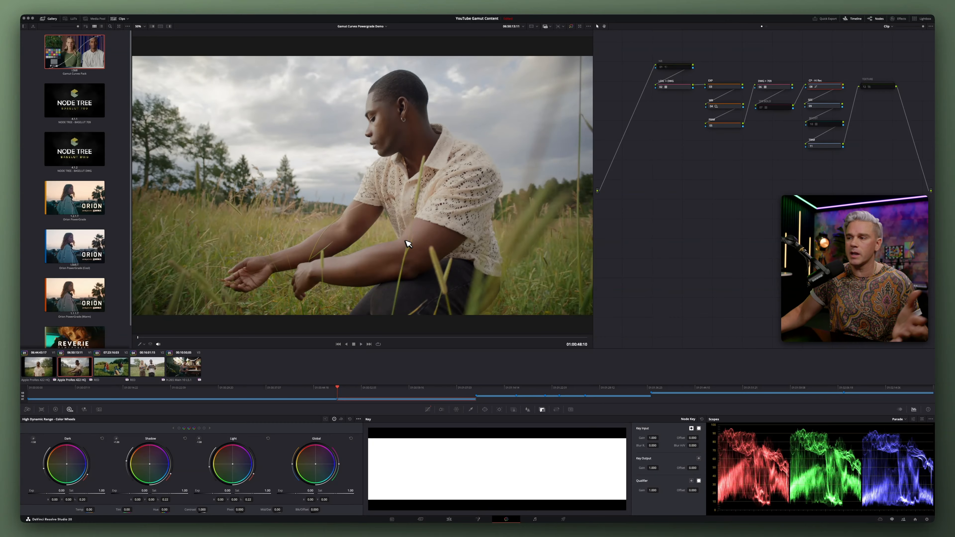
Change the project's timeline color space to DaVinci WG/Intermediate and save the settings
left_click(926, 519)
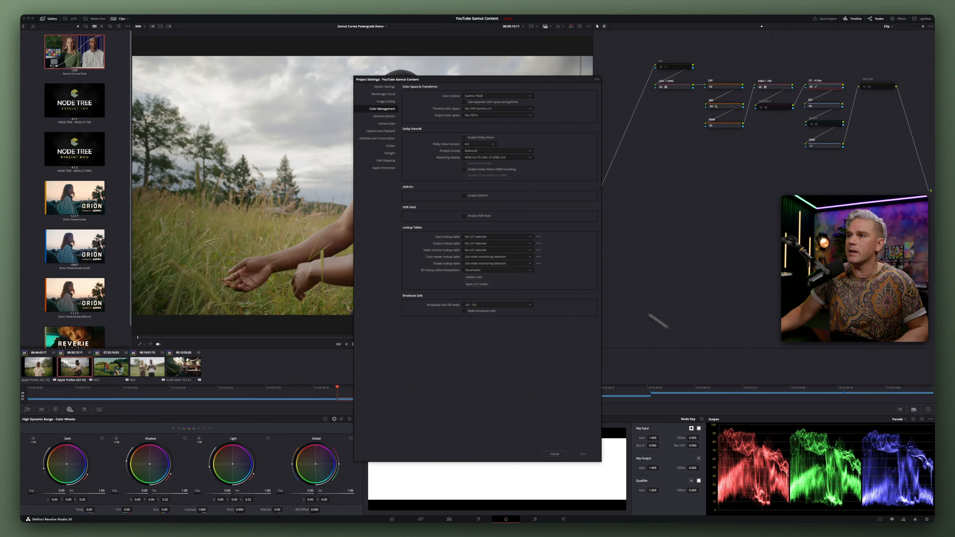
left_click(496, 108)
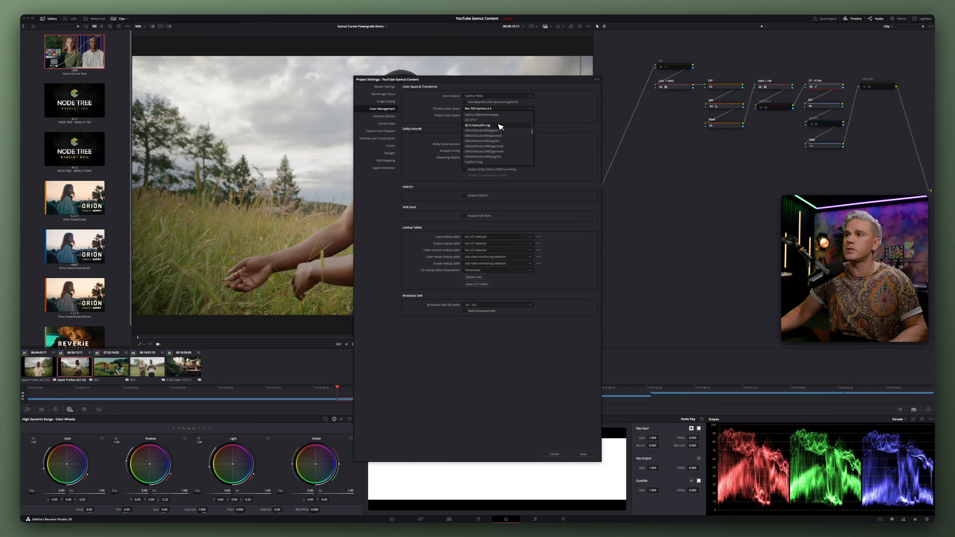
left_click(499, 115)
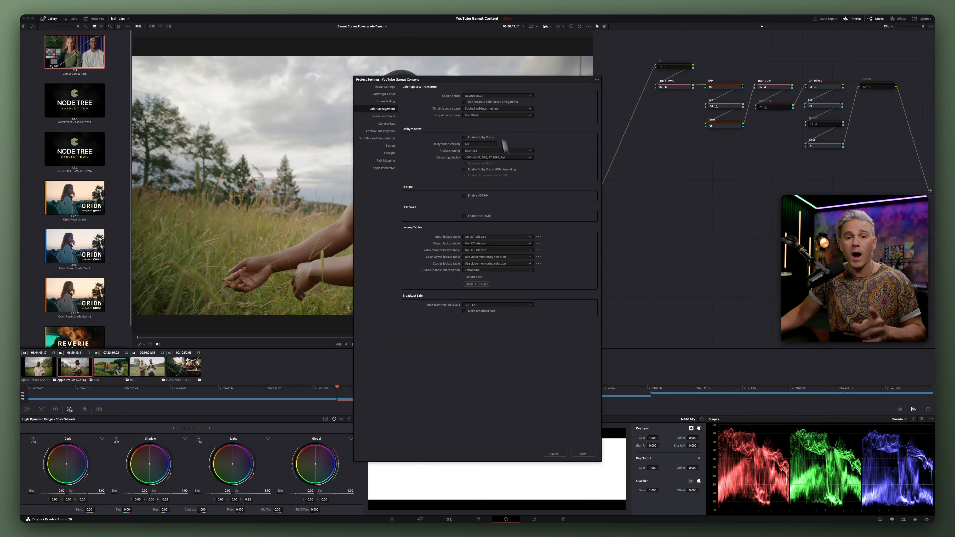
left_click(582, 454)
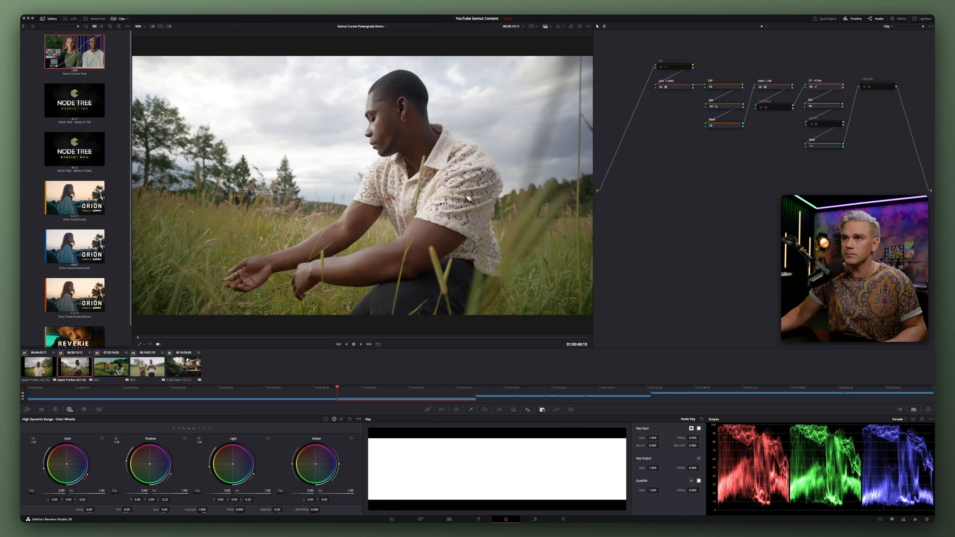
Toggle the curve node off and on to examine its effect on the man's face and shirt and on its custom curves
scroll(389, 126, "up", 5)
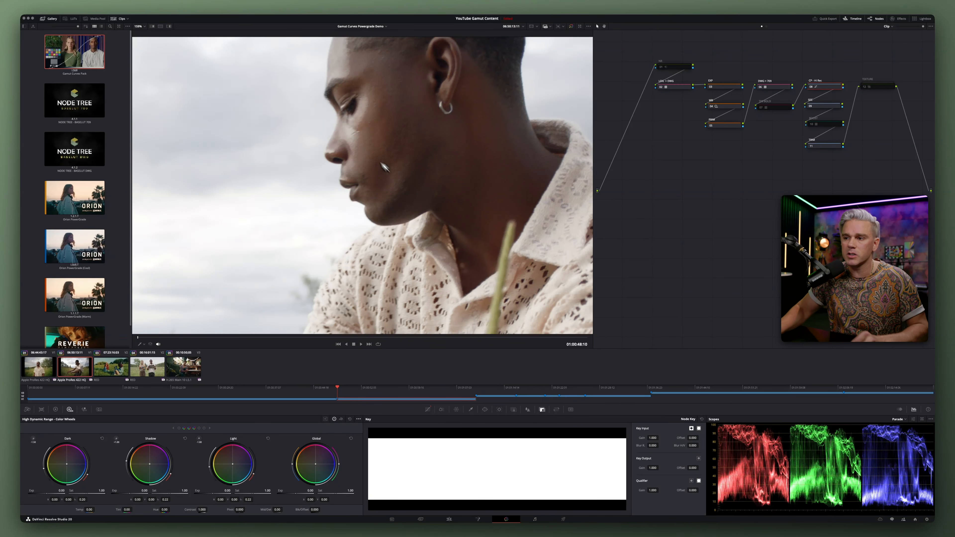
left_click(428, 410)
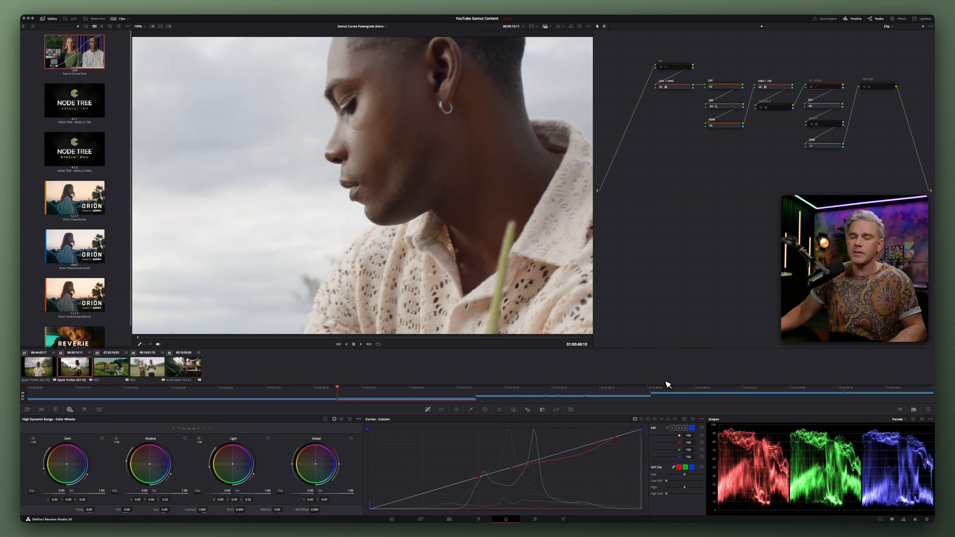
key("super+d")
key("super+d")
key("super+d")
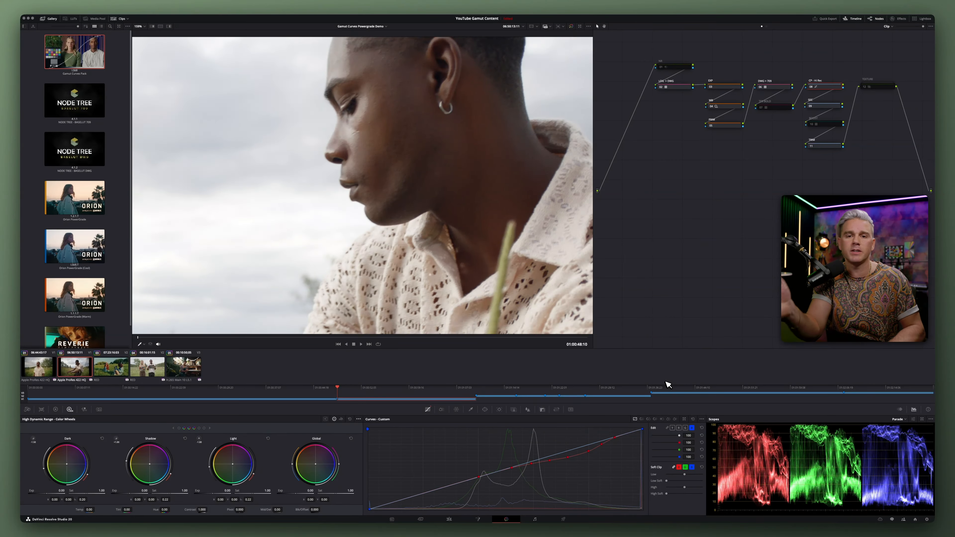
key("super+d")
key("super+d")
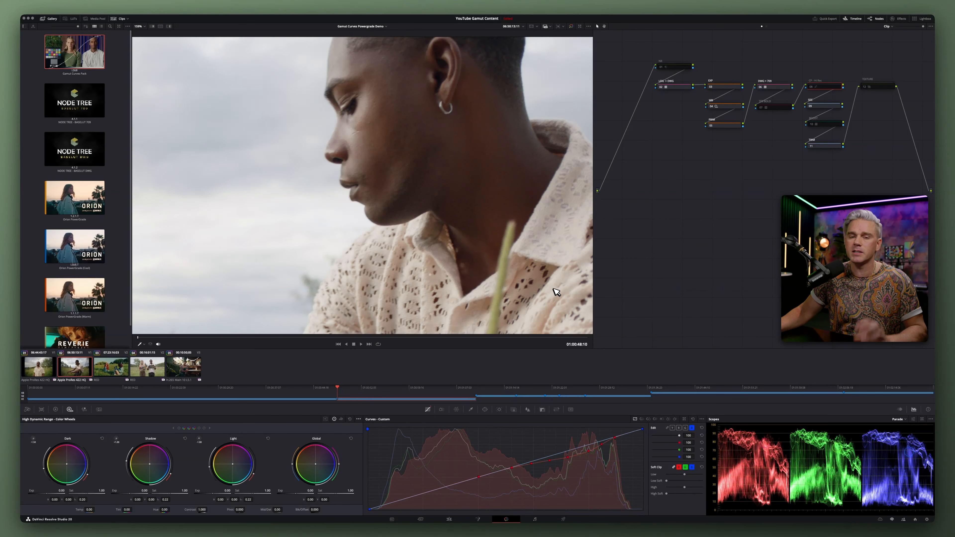
key("super+d")
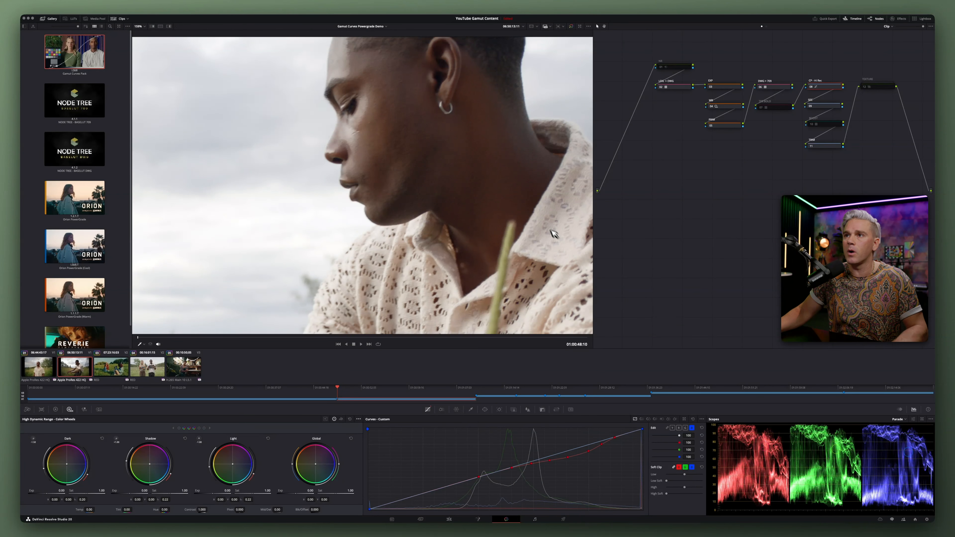
Set the project's timeline color space to Rec.709 Gamma 2.4 and save the settings
left_click(926, 519)
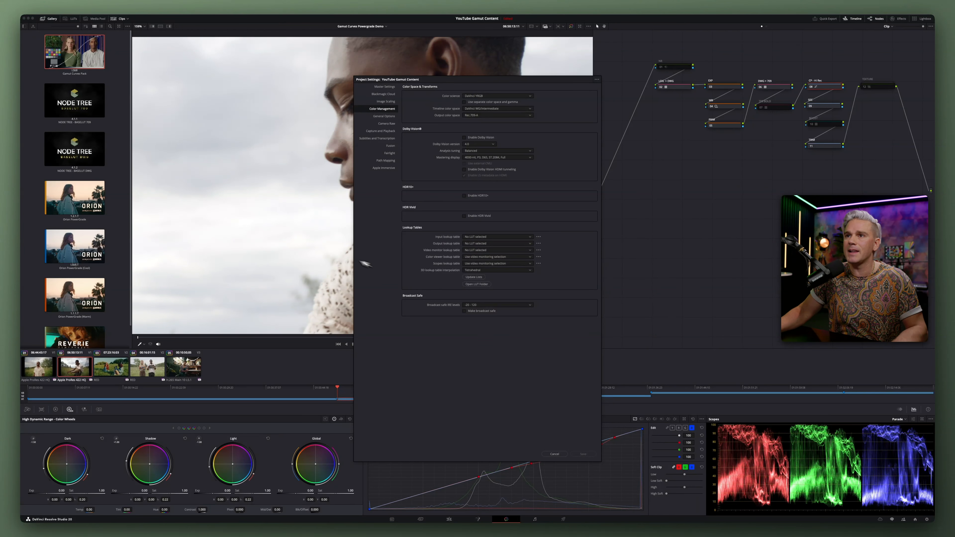
left_click(490, 109)
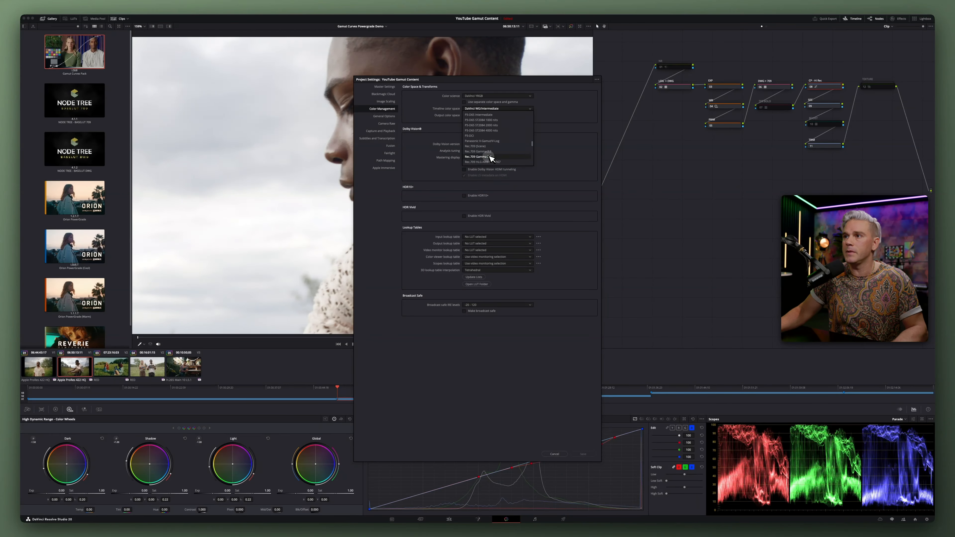
left_click(490, 157)
left_click(590, 454)
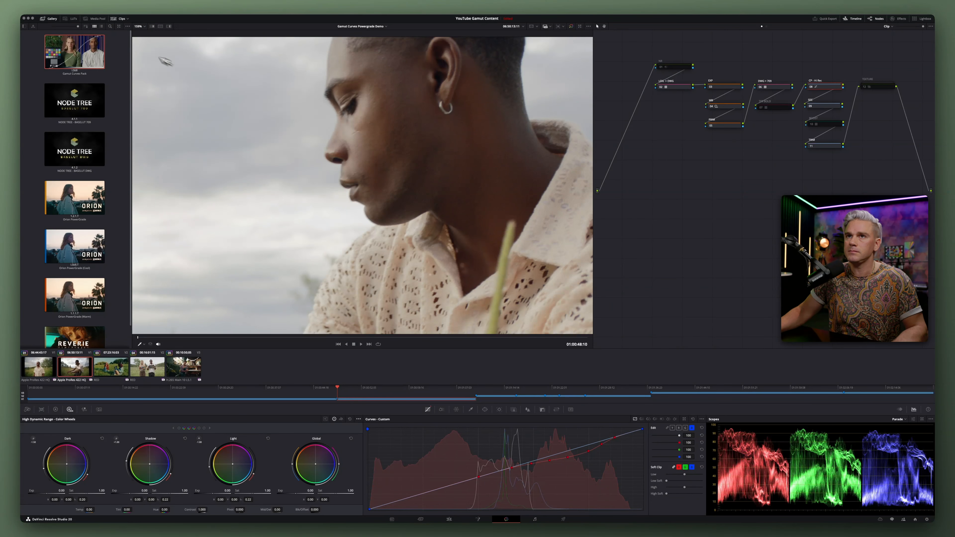
Show the second clip's full frame in the viewer and set the EXP node's HDR Global exposure to 1.00
left_click(138, 27)
left_click(140, 27)
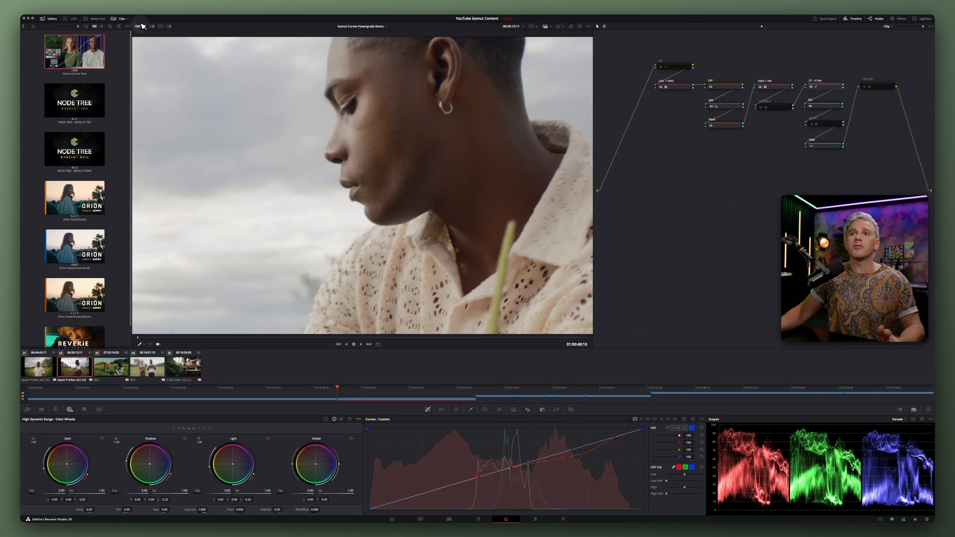
left_click(143, 27)
left_click(140, 54)
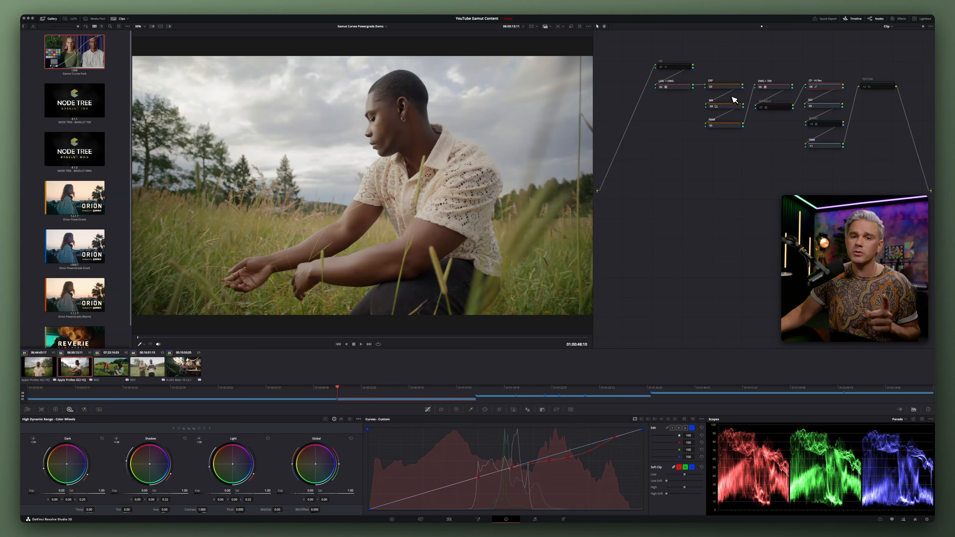
left_click(731, 87)
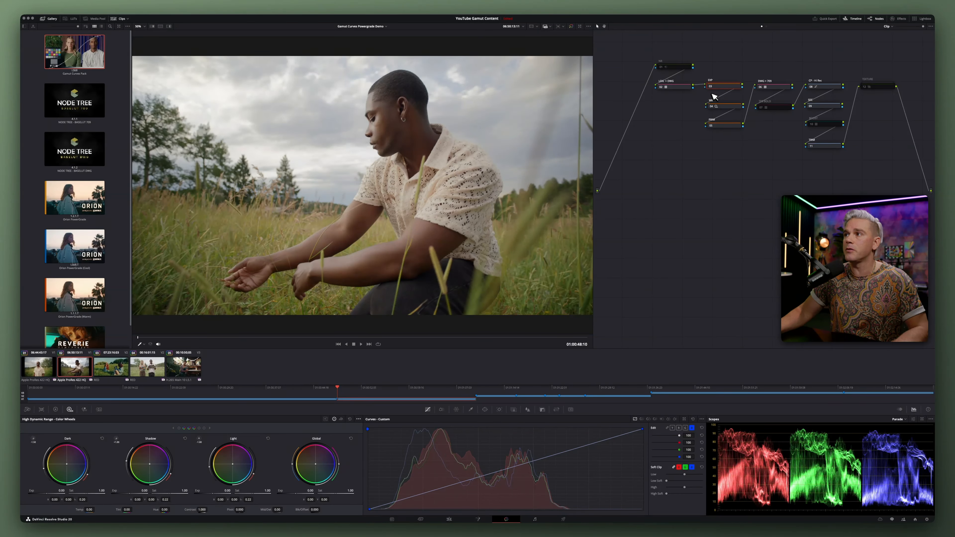
right_click(722, 86)
left_click(727, 66)
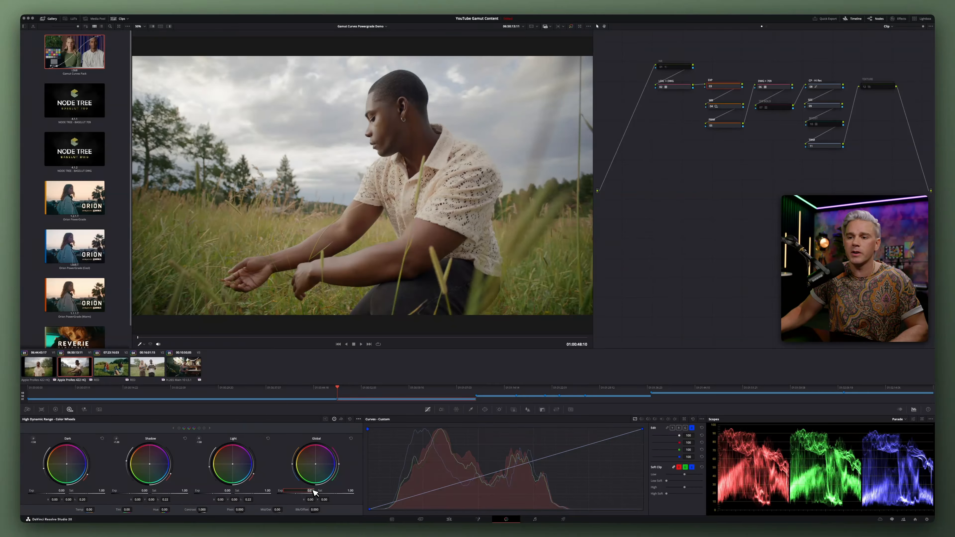
type("1")
key("Return")
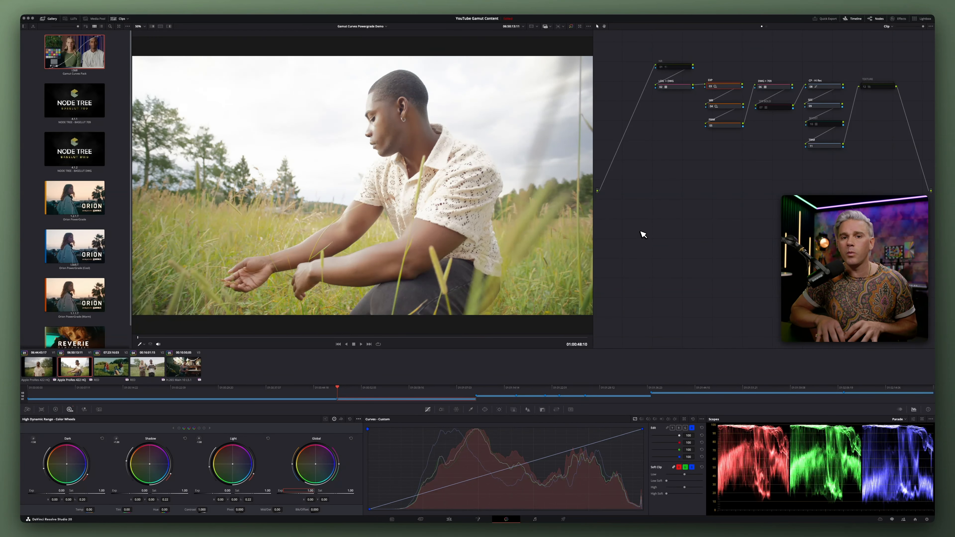
Toggle the EXP node off and on while examining its effect on the enlarged parade and vectorscope
key("super+shift+w")
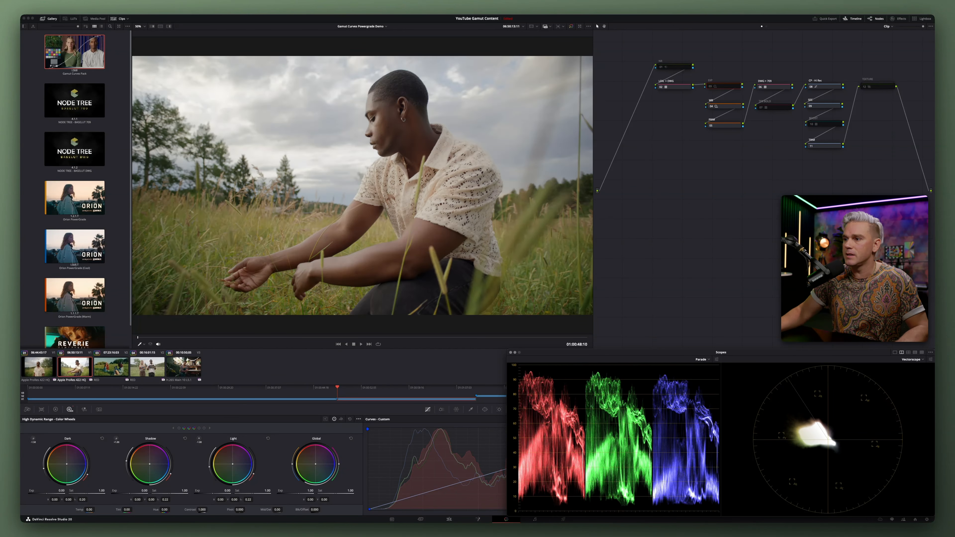
key("super+d")
key("super+d")
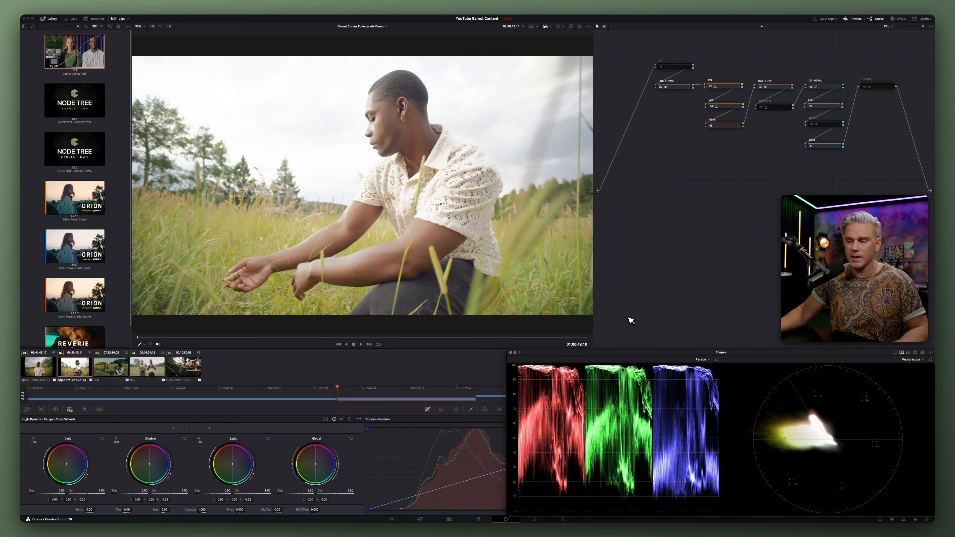
key("super+shift+w")
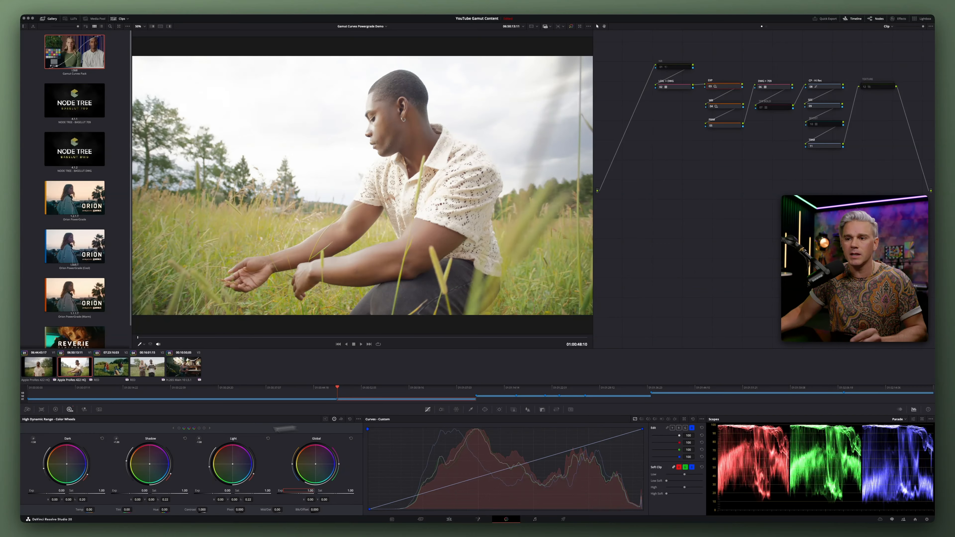
Set the EXP node's HDR wheels to the DaVinci Wide Gamut color space and DaVinci Intermediate gamma
left_click(358, 418)
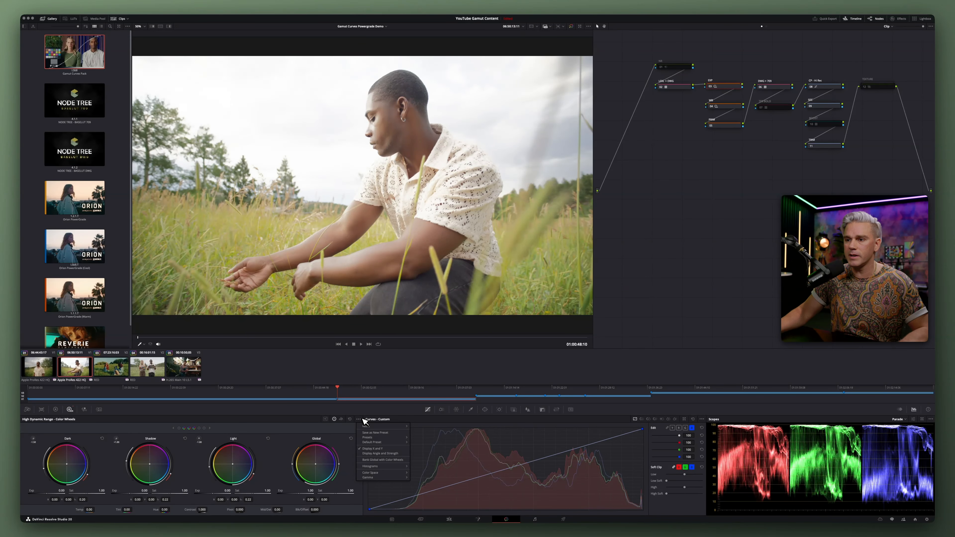
mouse_move(383, 472)
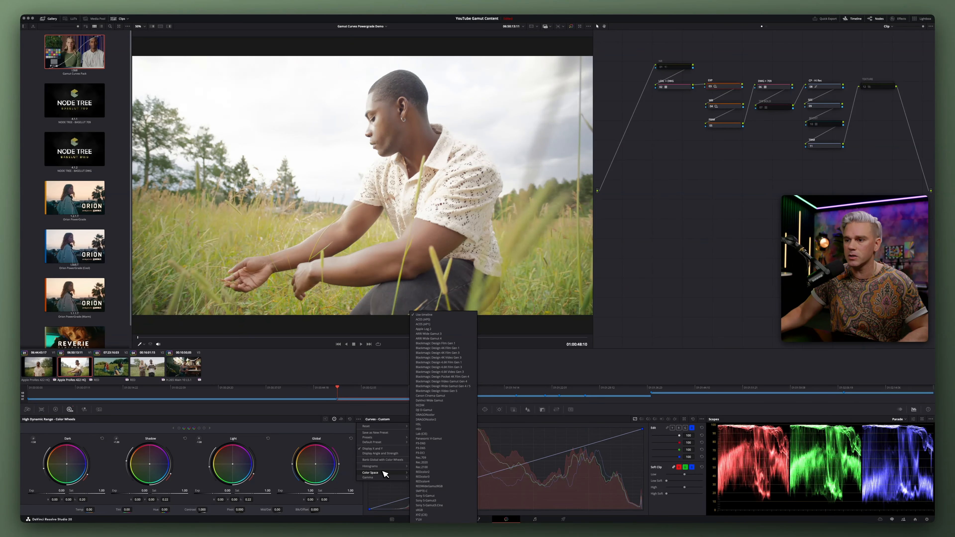
left_click(429, 400)
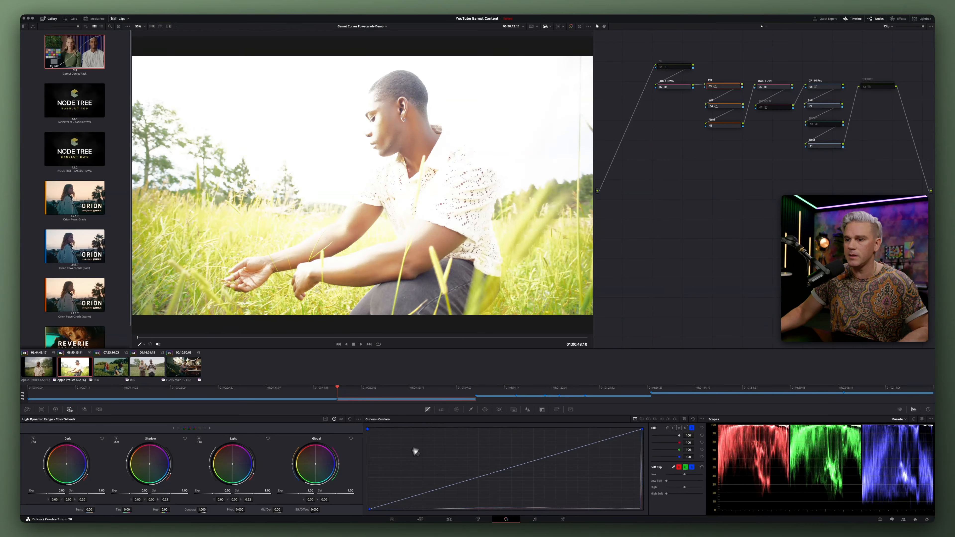
left_click(363, 419)
mouse_move(378, 477)
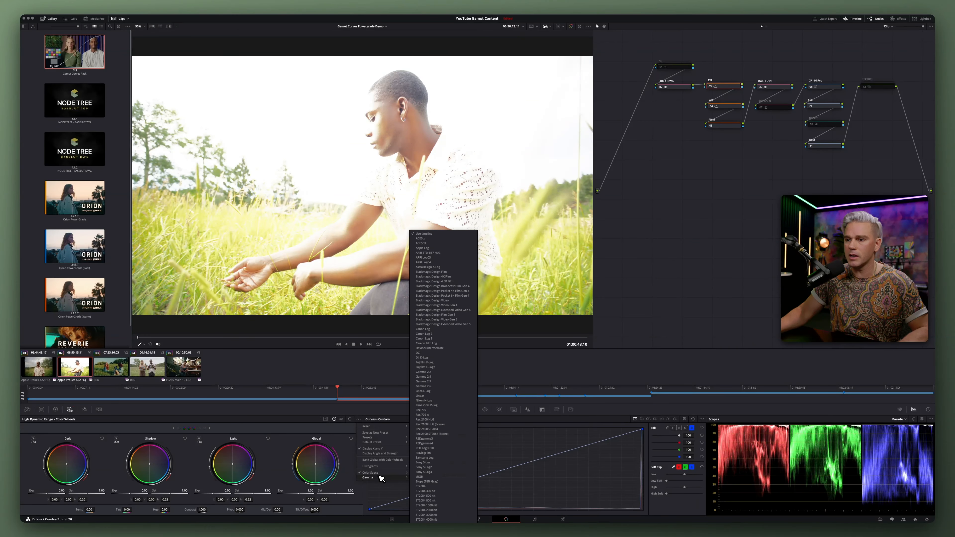
left_click(436, 348)
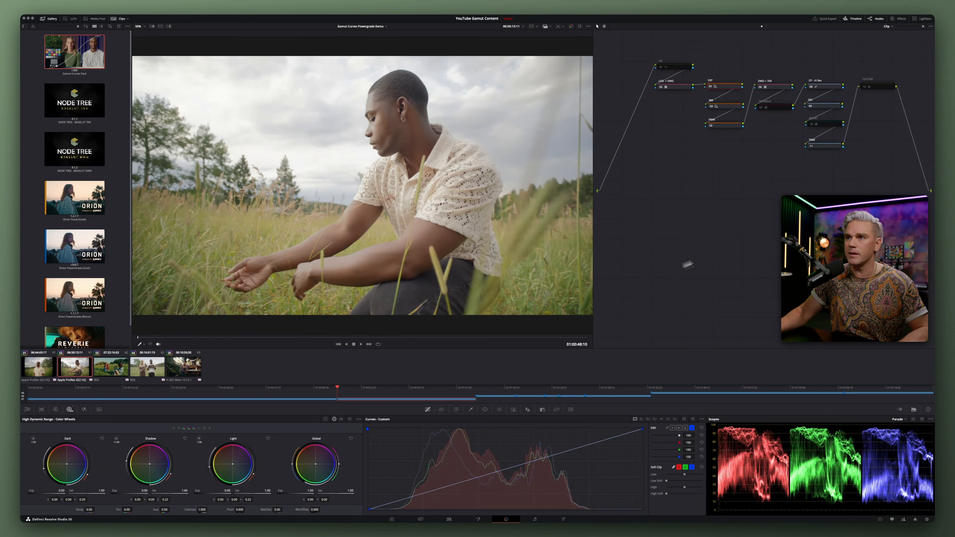
Toggle the EXP node off and on to compare the exposure change, and review the HDR wheels' options
key("ctrl+d")
key("ctrl+d")
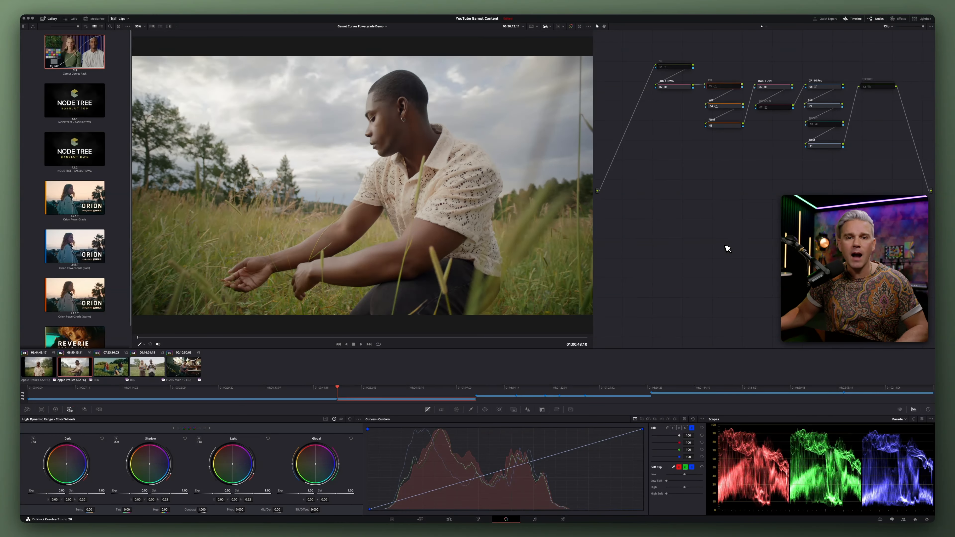
key("ctrl+d")
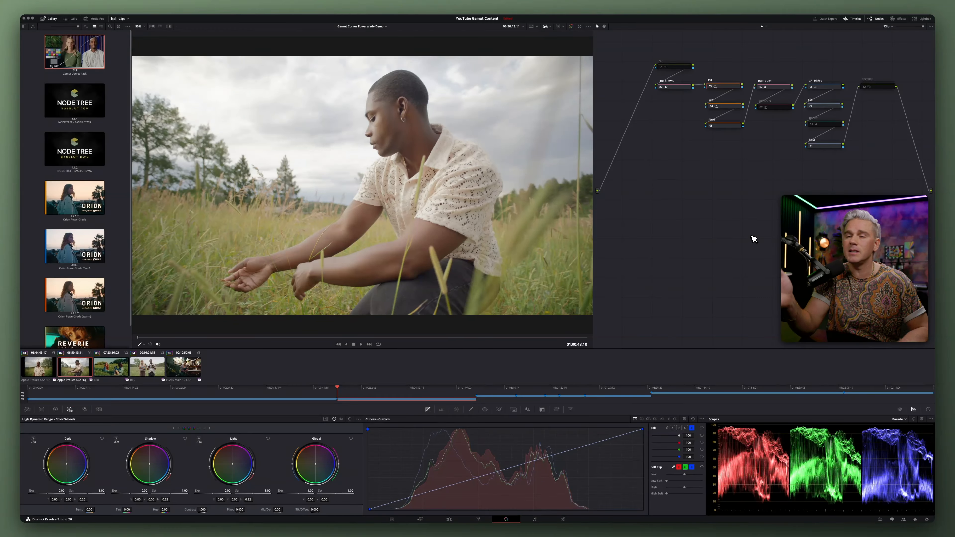
key("ctrl+d")
key("ctrl+d")
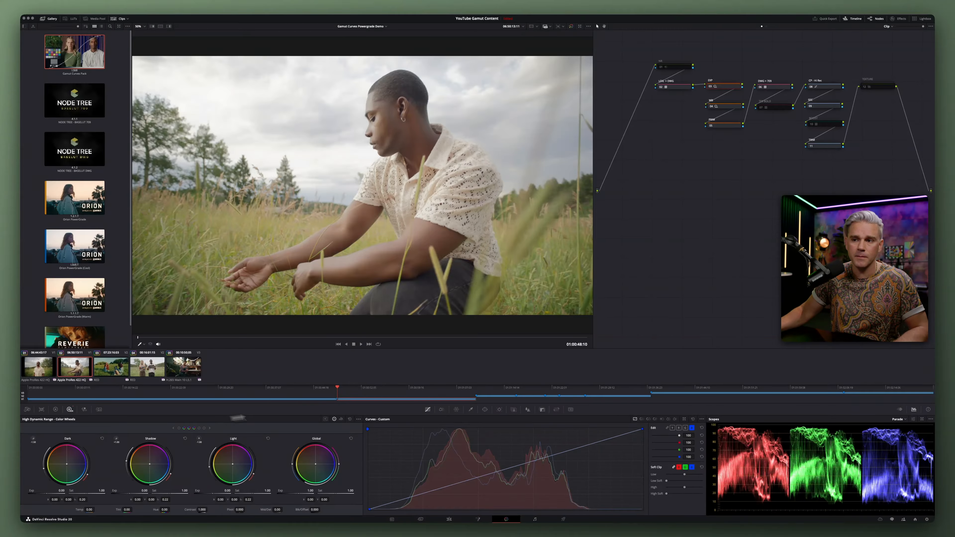
left_click(359, 418)
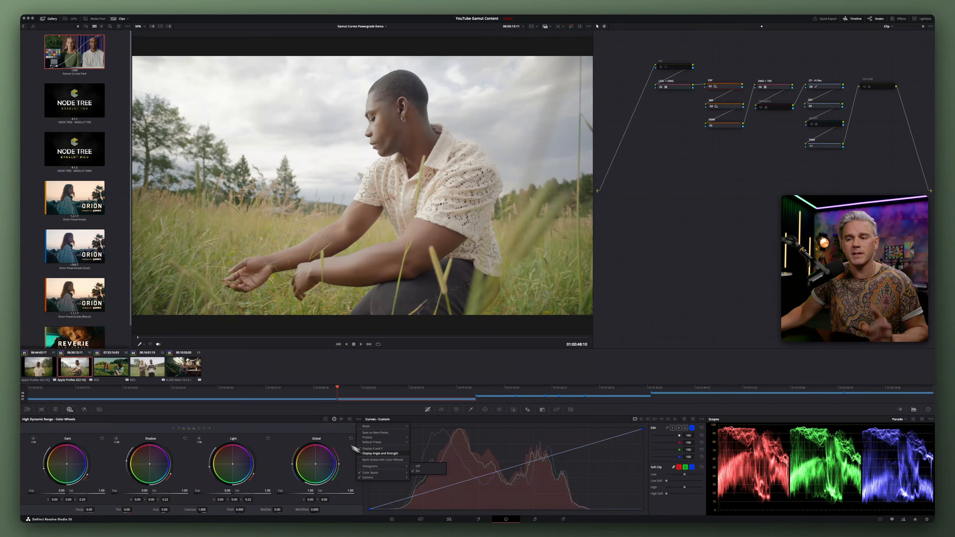
left_click(314, 423)
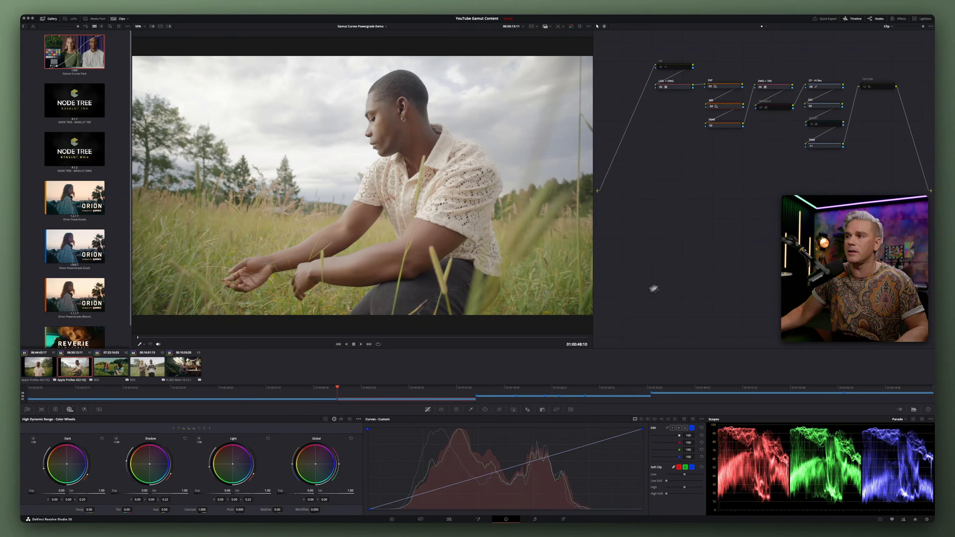
Warm the Global wheel on the node below EXP, setting its HDR wheels to DaVinci Wide Gamut and DaVinci Intermediate
left_click_drag(326, 462, 316, 456)
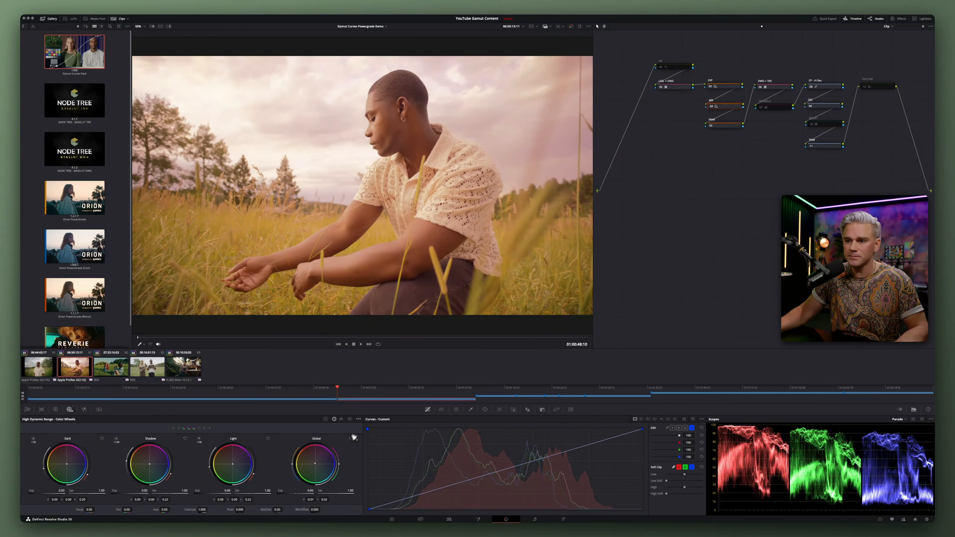
left_click(358, 419)
mouse_move(387, 472)
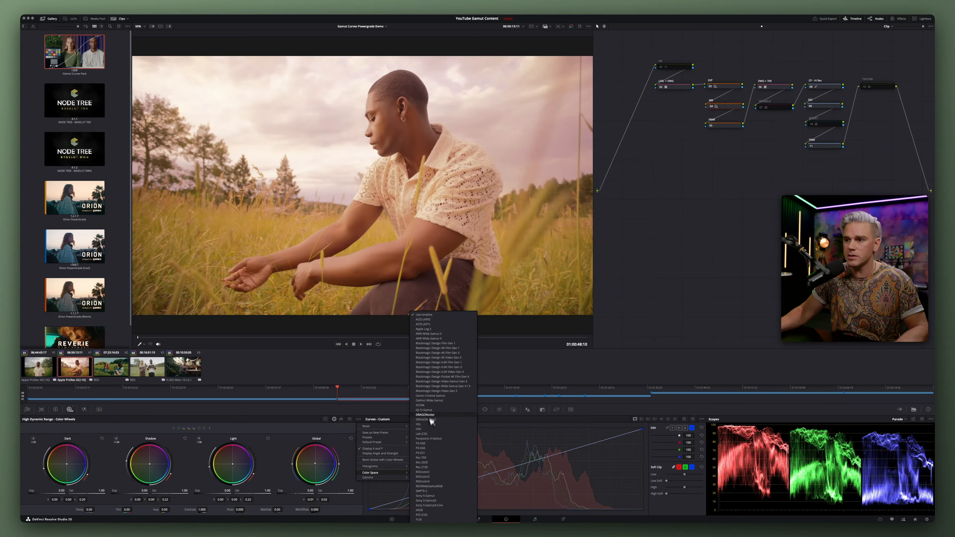
left_click(431, 400)
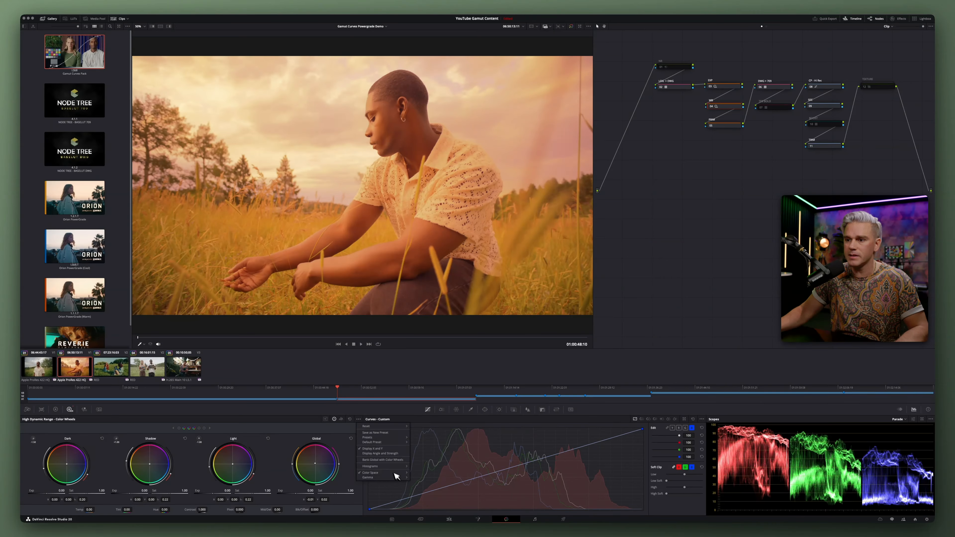
mouse_move(398, 477)
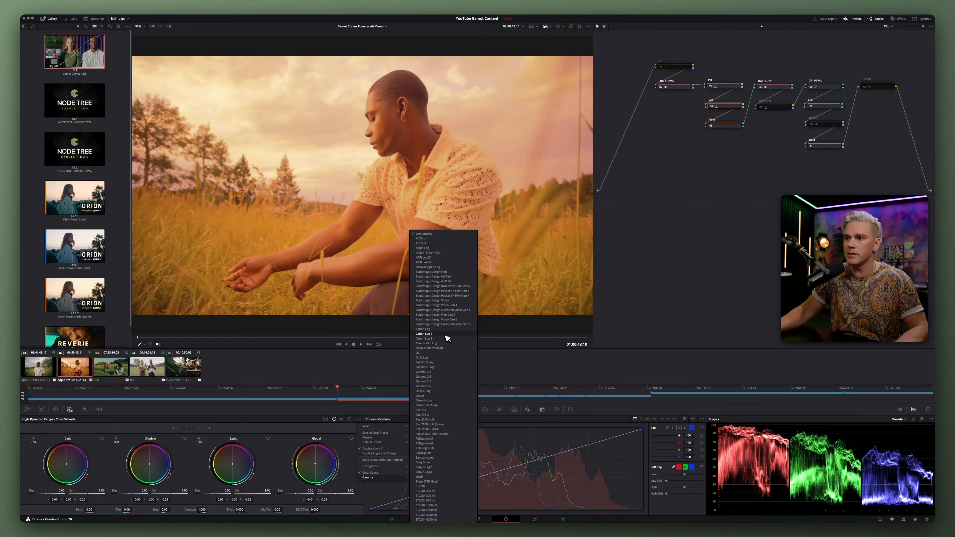
left_click(437, 348)
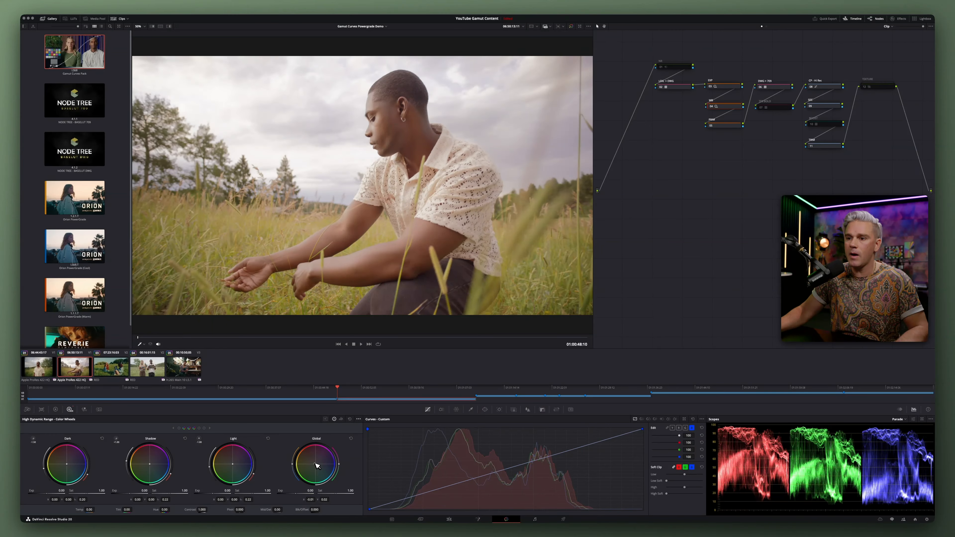
Lower the EXP node's HDR Global exposure to slightly below zero with the enlarged scopes displayed
key("super+shift+w")
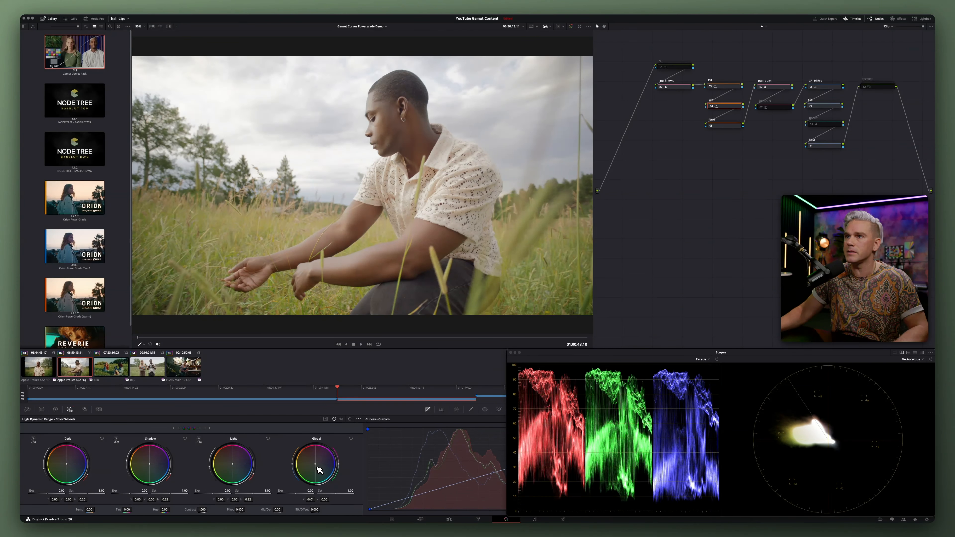
left_click(735, 85)
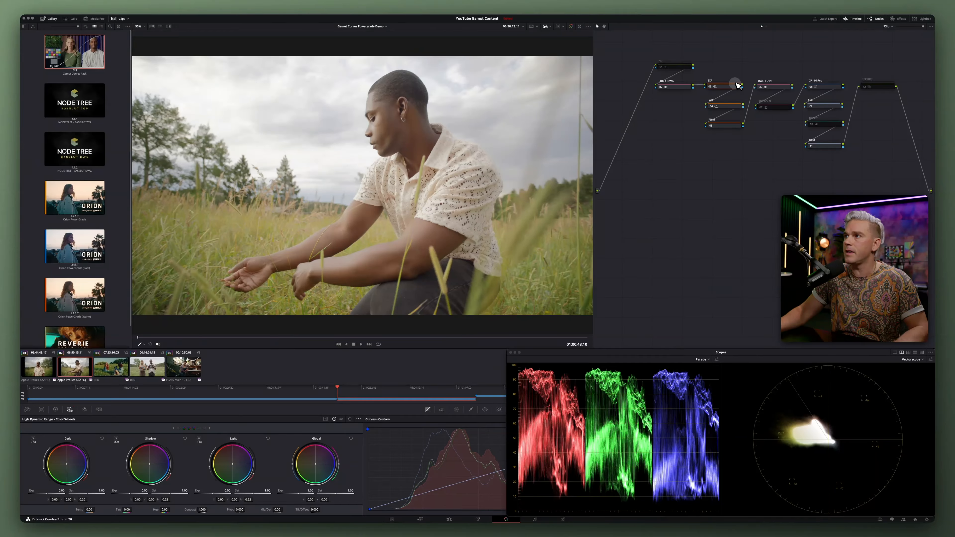
left_click_drag(310, 491, 192, 506)
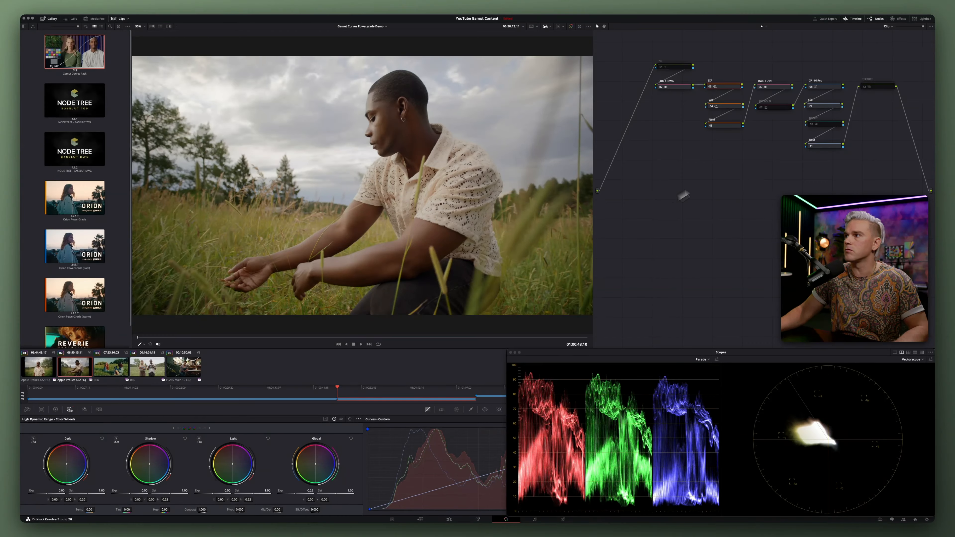
Apply the PRIME LUT to the node directly below the curve node
left_click(833, 107)
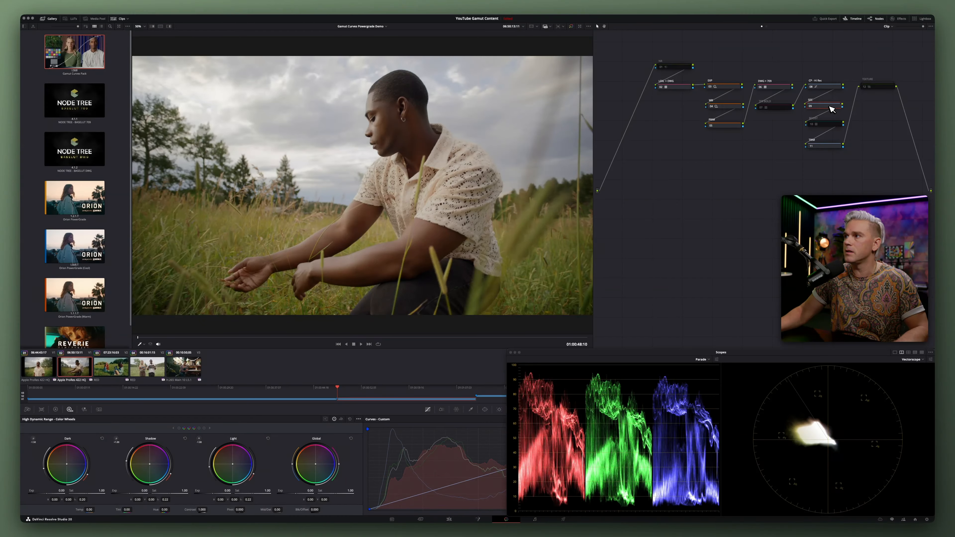
left_click(74, 20)
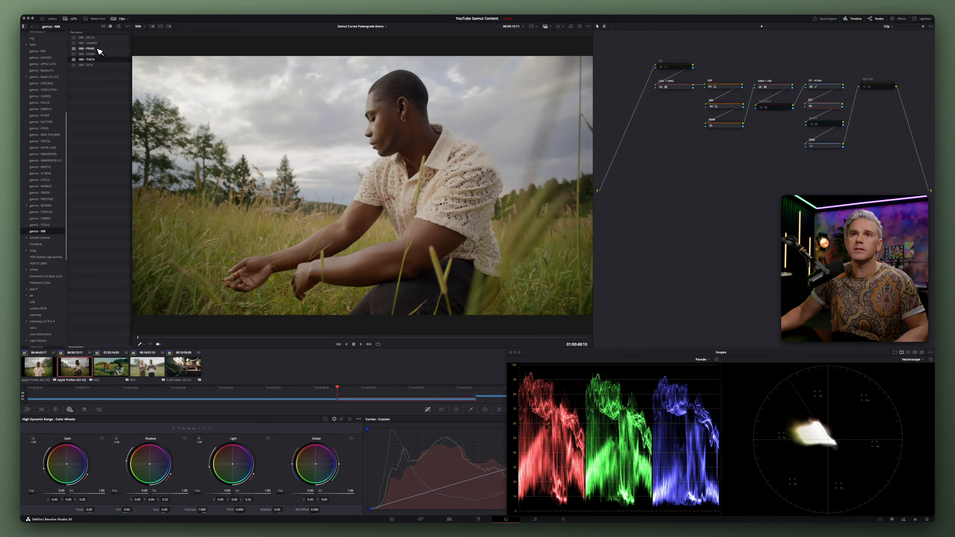
left_click_drag(100, 52, 827, 109)
Copy the CP - Low Rec curve from the Gamut Curves Pack still's node graph onto the last node in the column below CP - Hi Rec
left_click(825, 145)
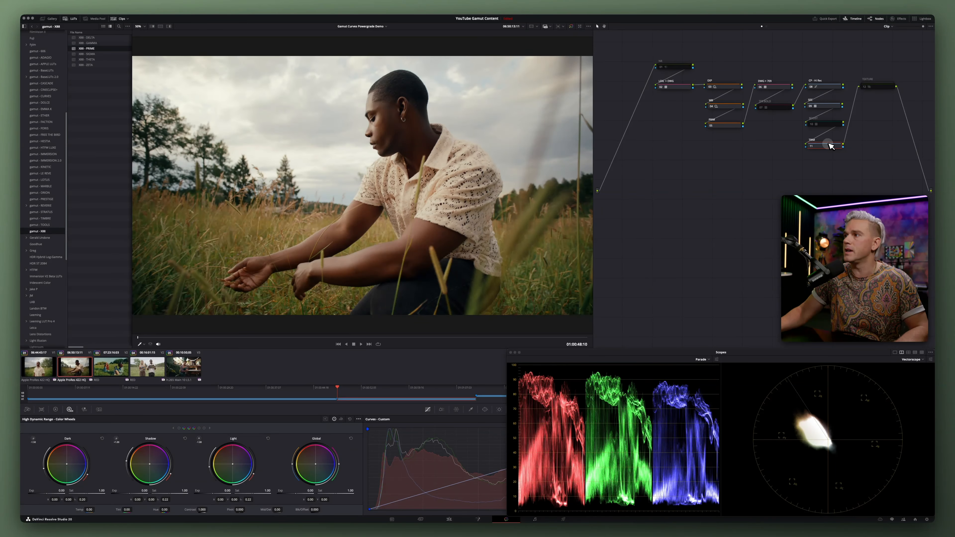
left_click(53, 20)
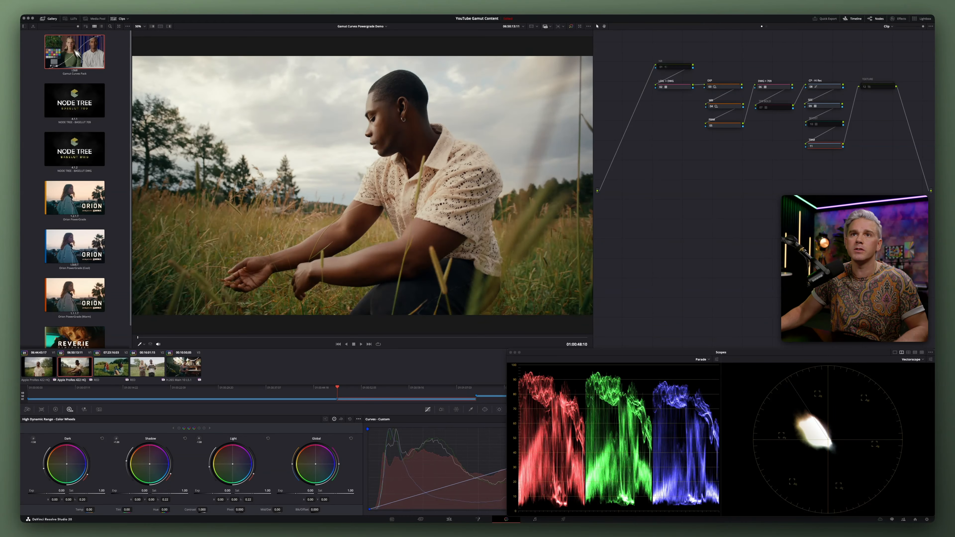
right_click(92, 56)
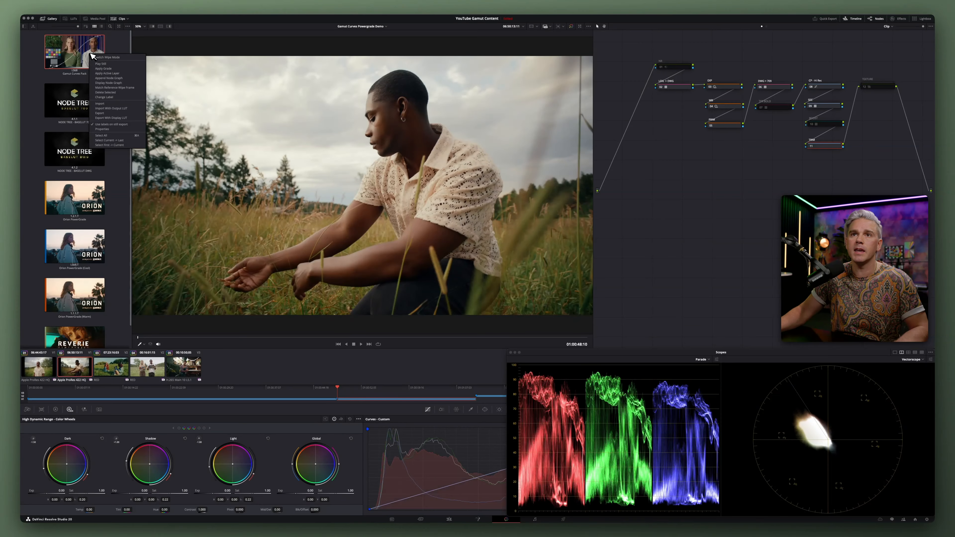
left_click(107, 83)
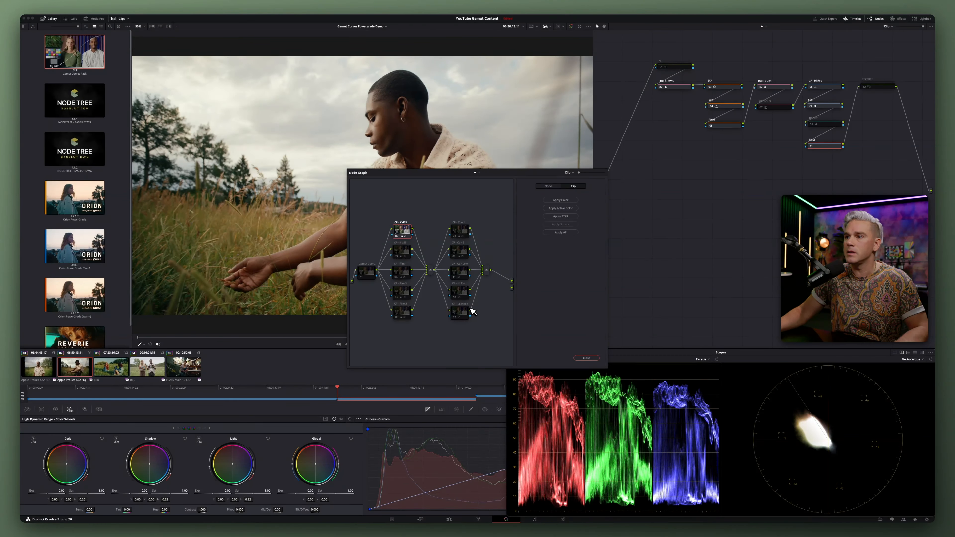
left_click_drag(472, 311, 824, 150)
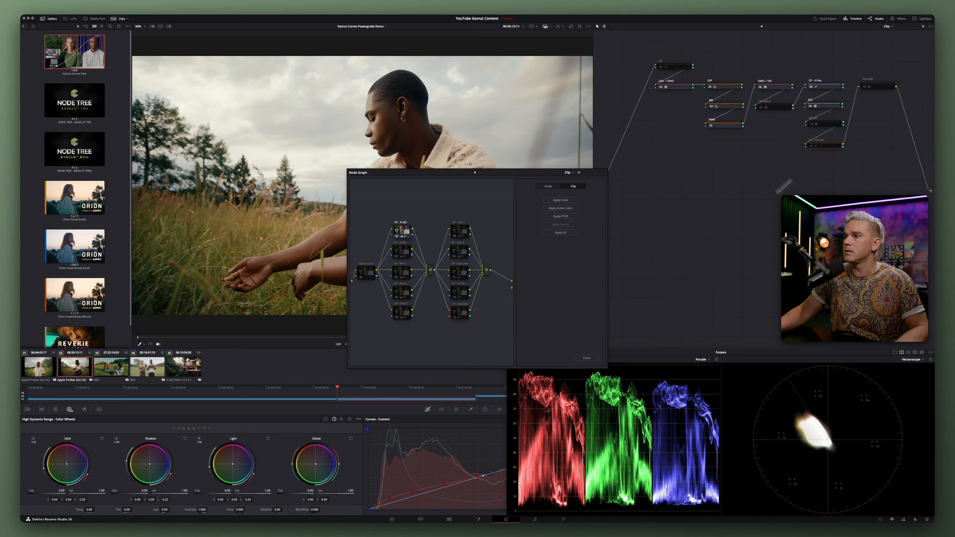
left_click(598, 358)
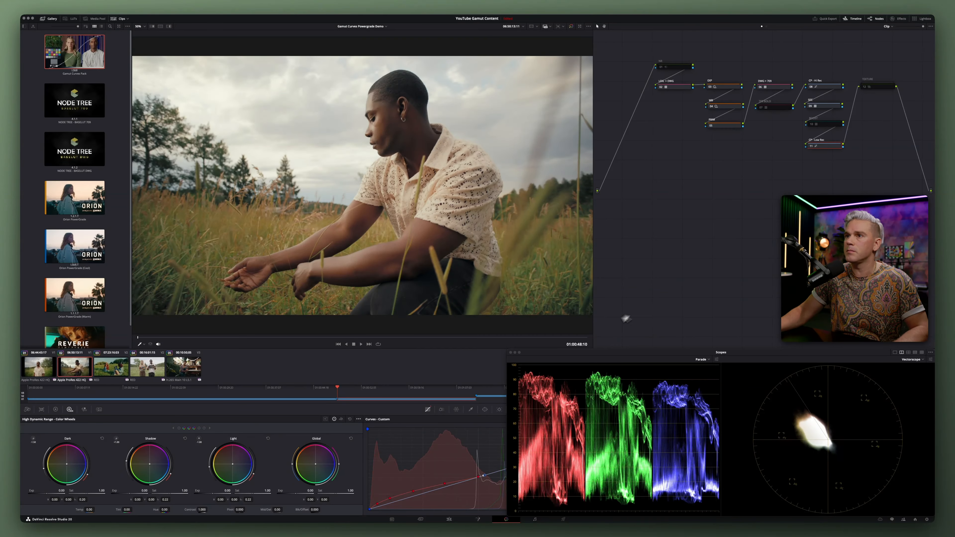
Close the enlarged scopes and fine-tune the lower control points of the CP - Low Rec node's red custom curve
key("shift+super+w")
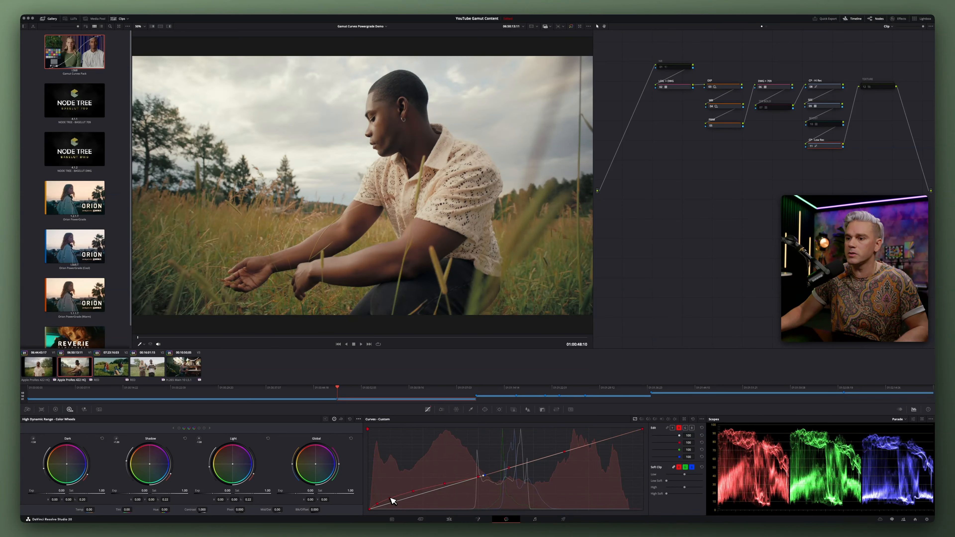
left_click_drag(413, 491, 446, 486)
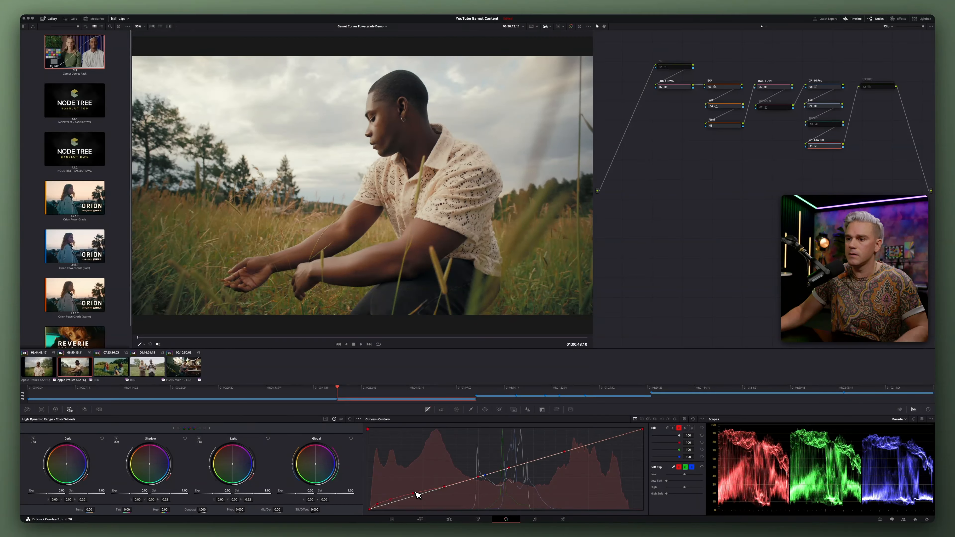
left_click_drag(415, 493, 415, 495)
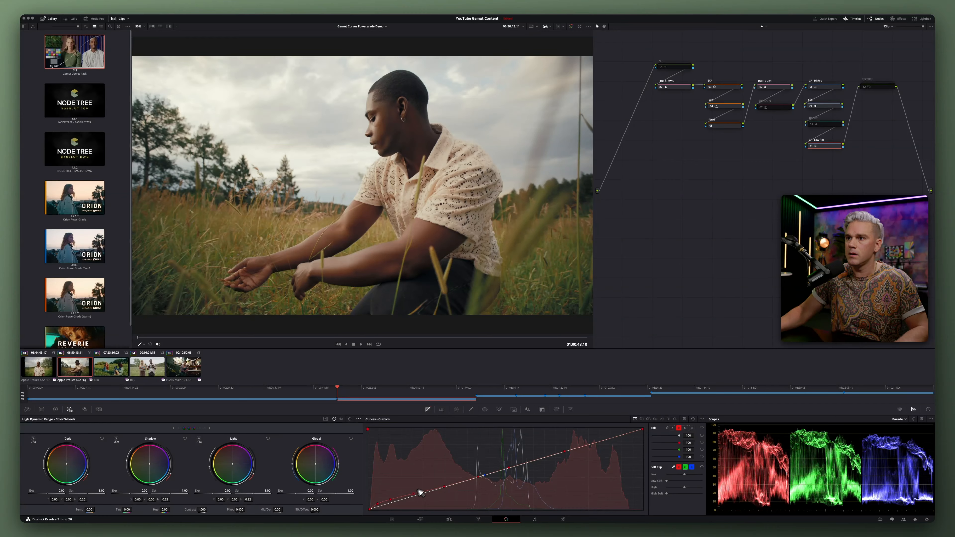
Reduce the CP - Low Rec node's key output gain to about 0.38 to soften the curve's strength
left_click(542, 410)
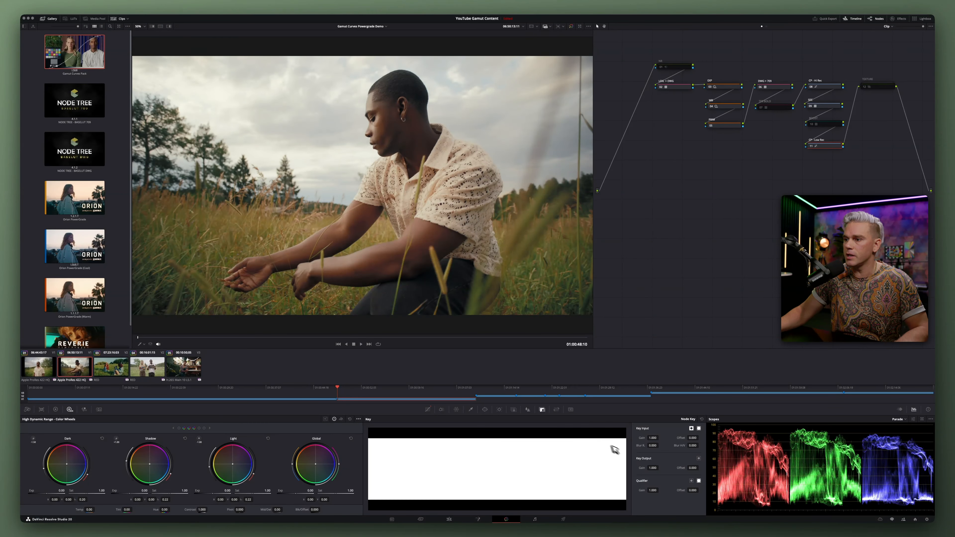
left_click_drag(655, 471, 503, 487)
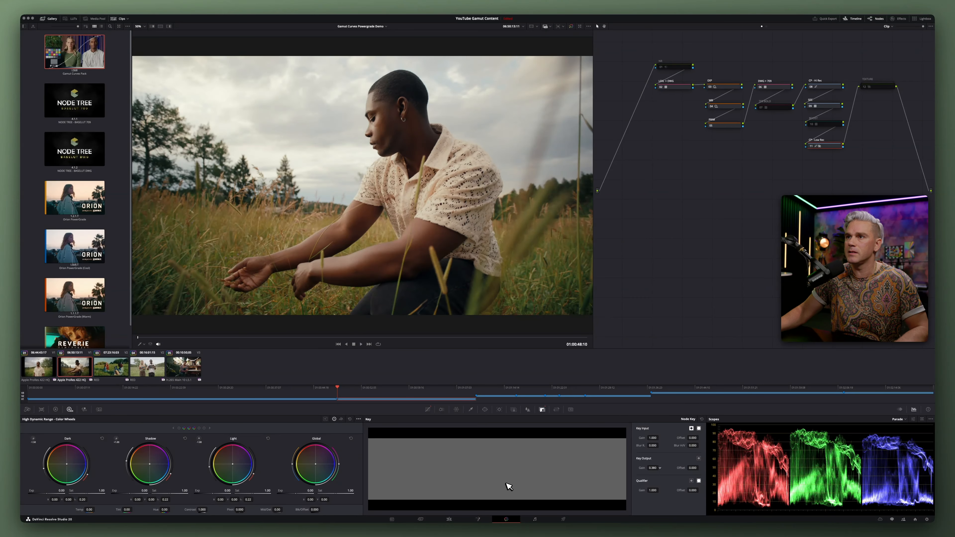
double_click(653, 468)
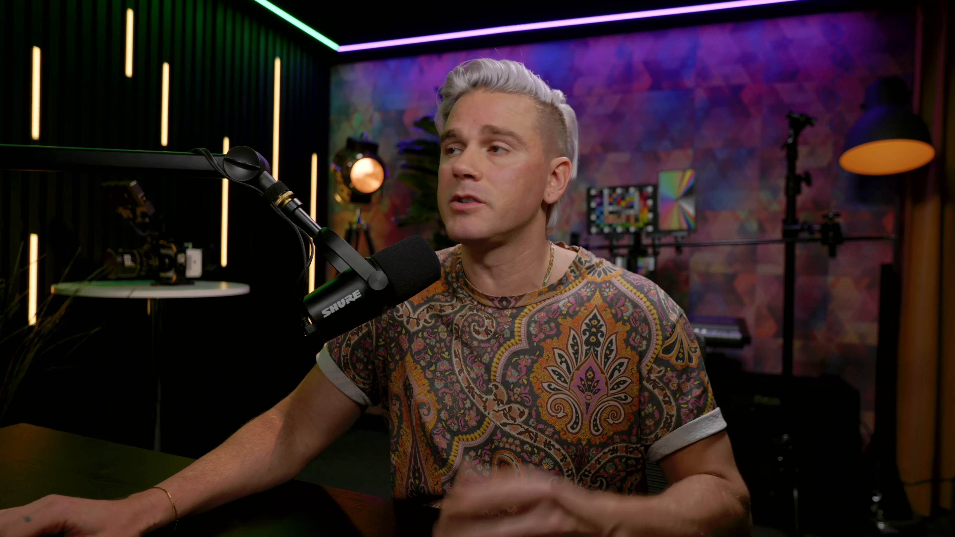